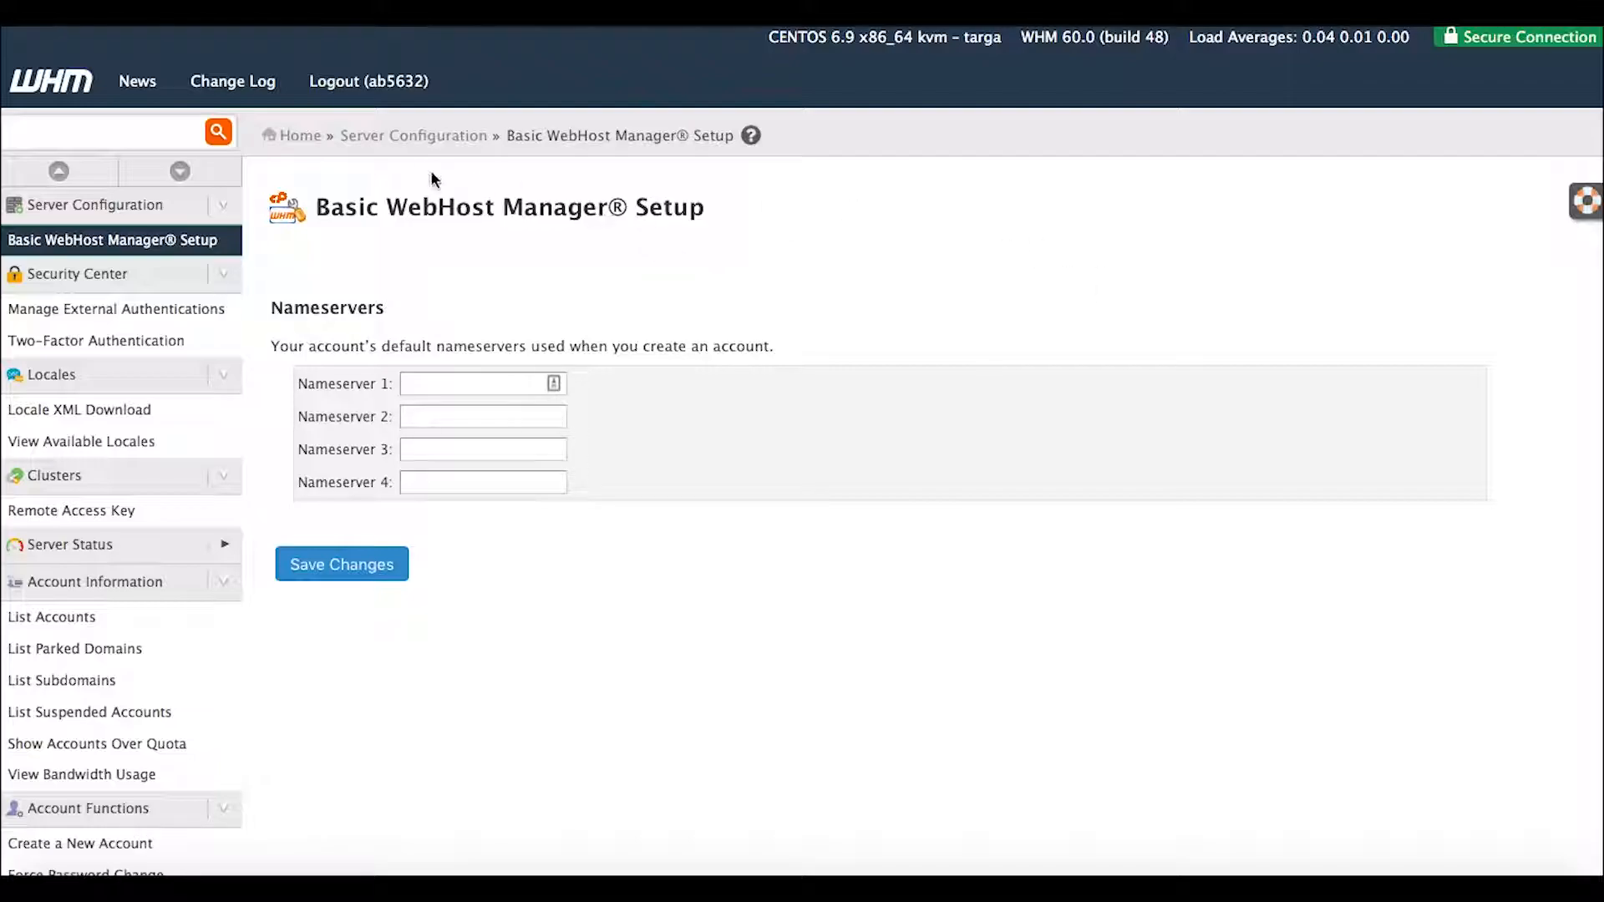
left_click(405, 13)
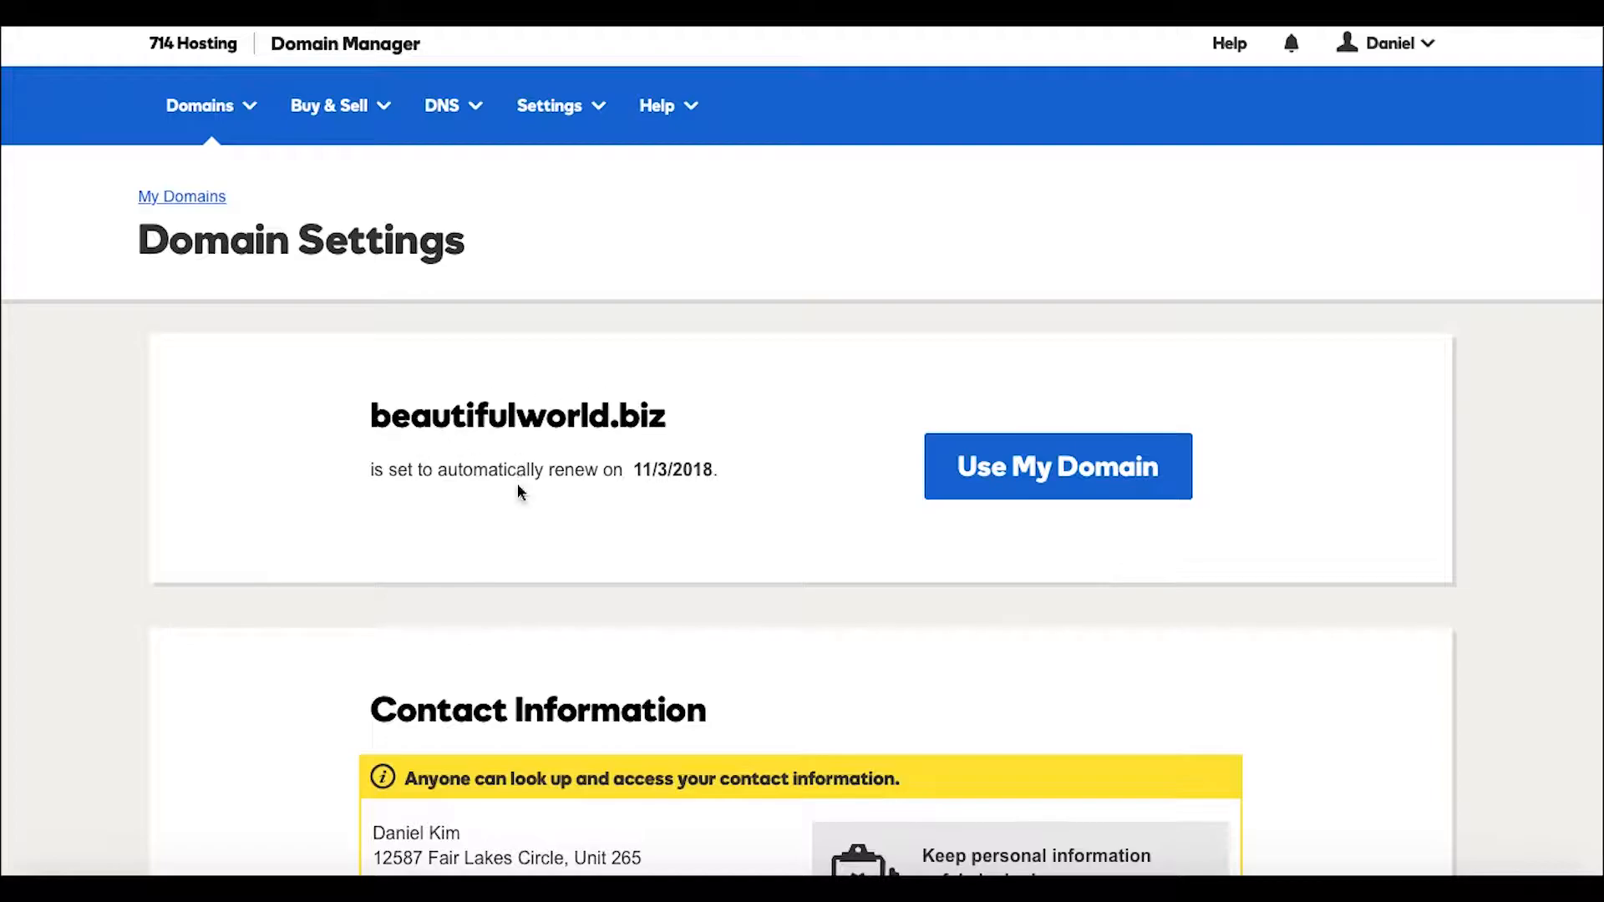
scroll(550, 614, "down", 1)
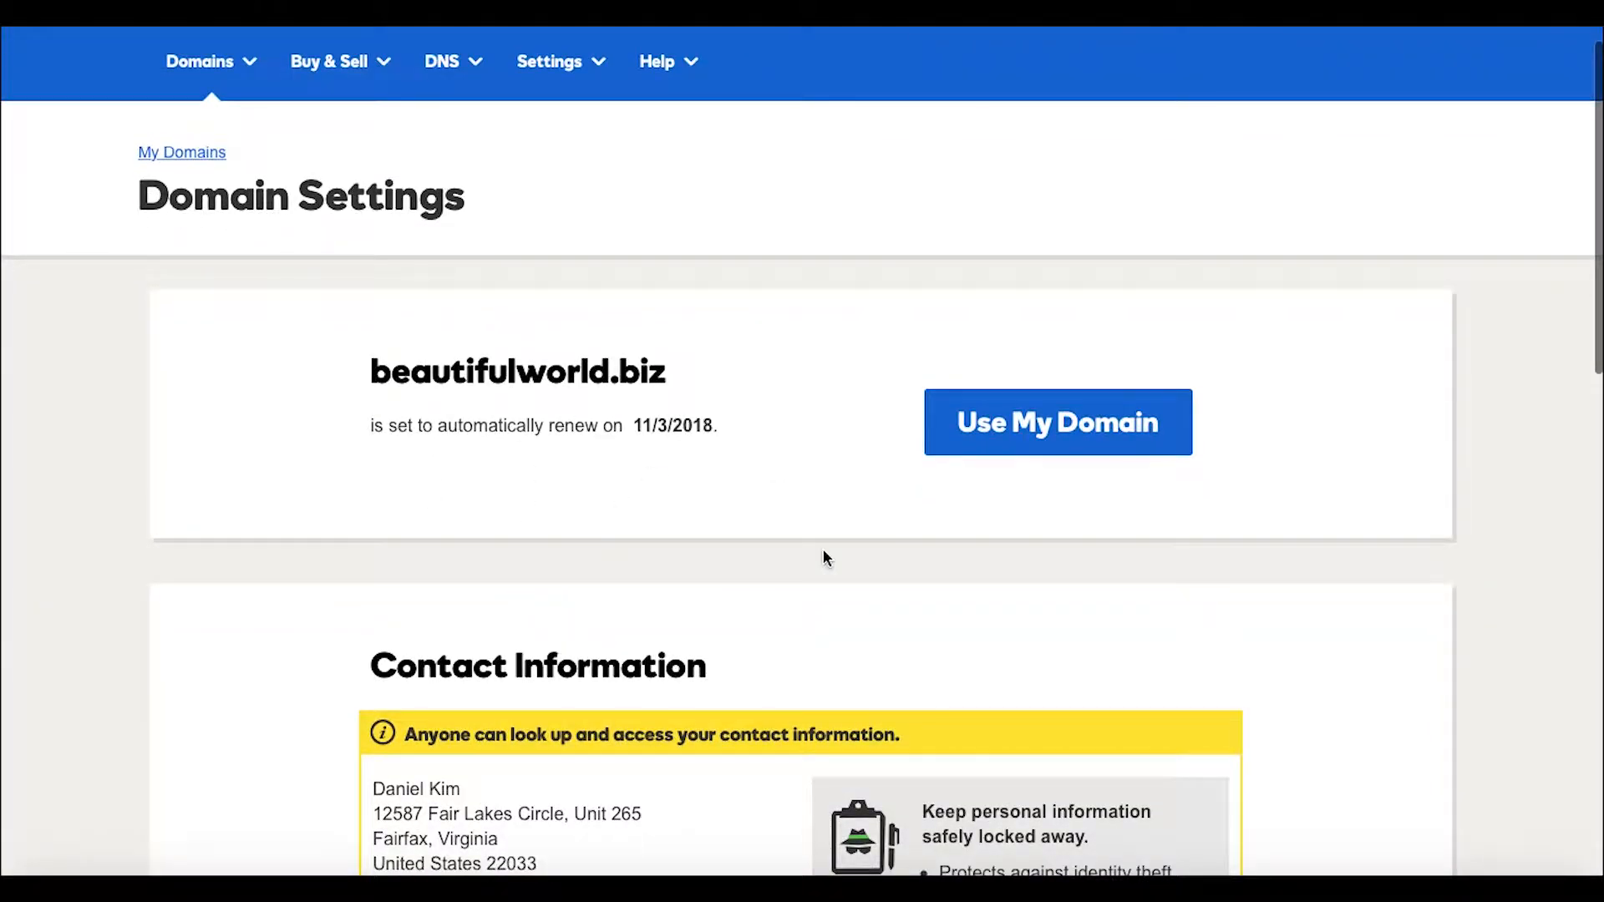
scroll(824, 554, "down", 10)
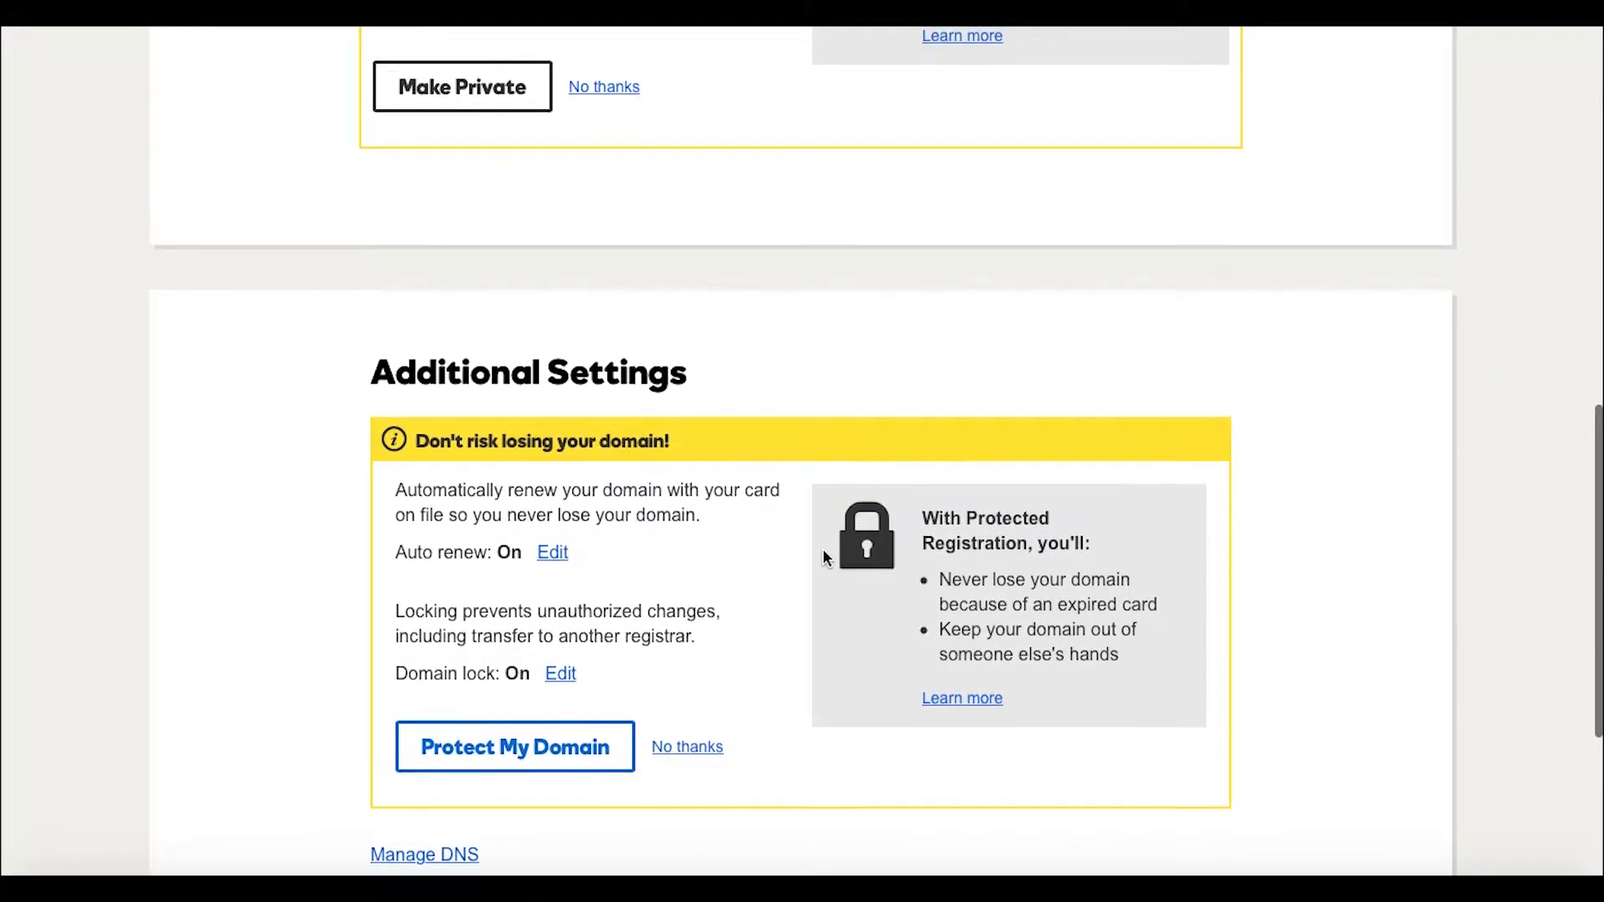
scroll(823, 552, "down", 3)
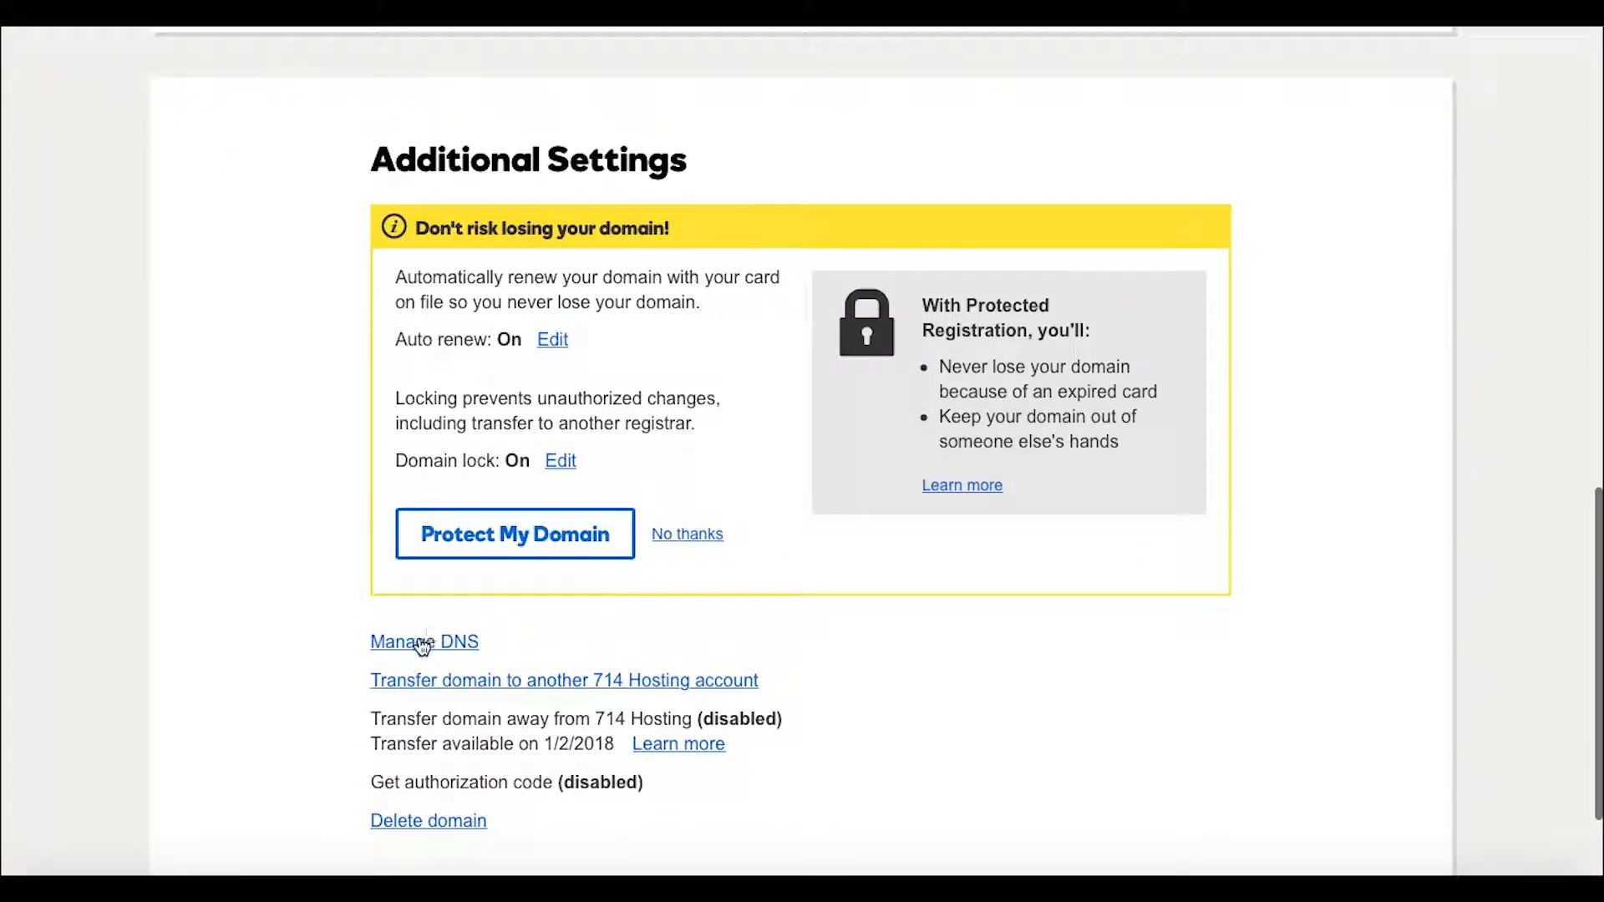
scroll(1129, 525, "down", 1)
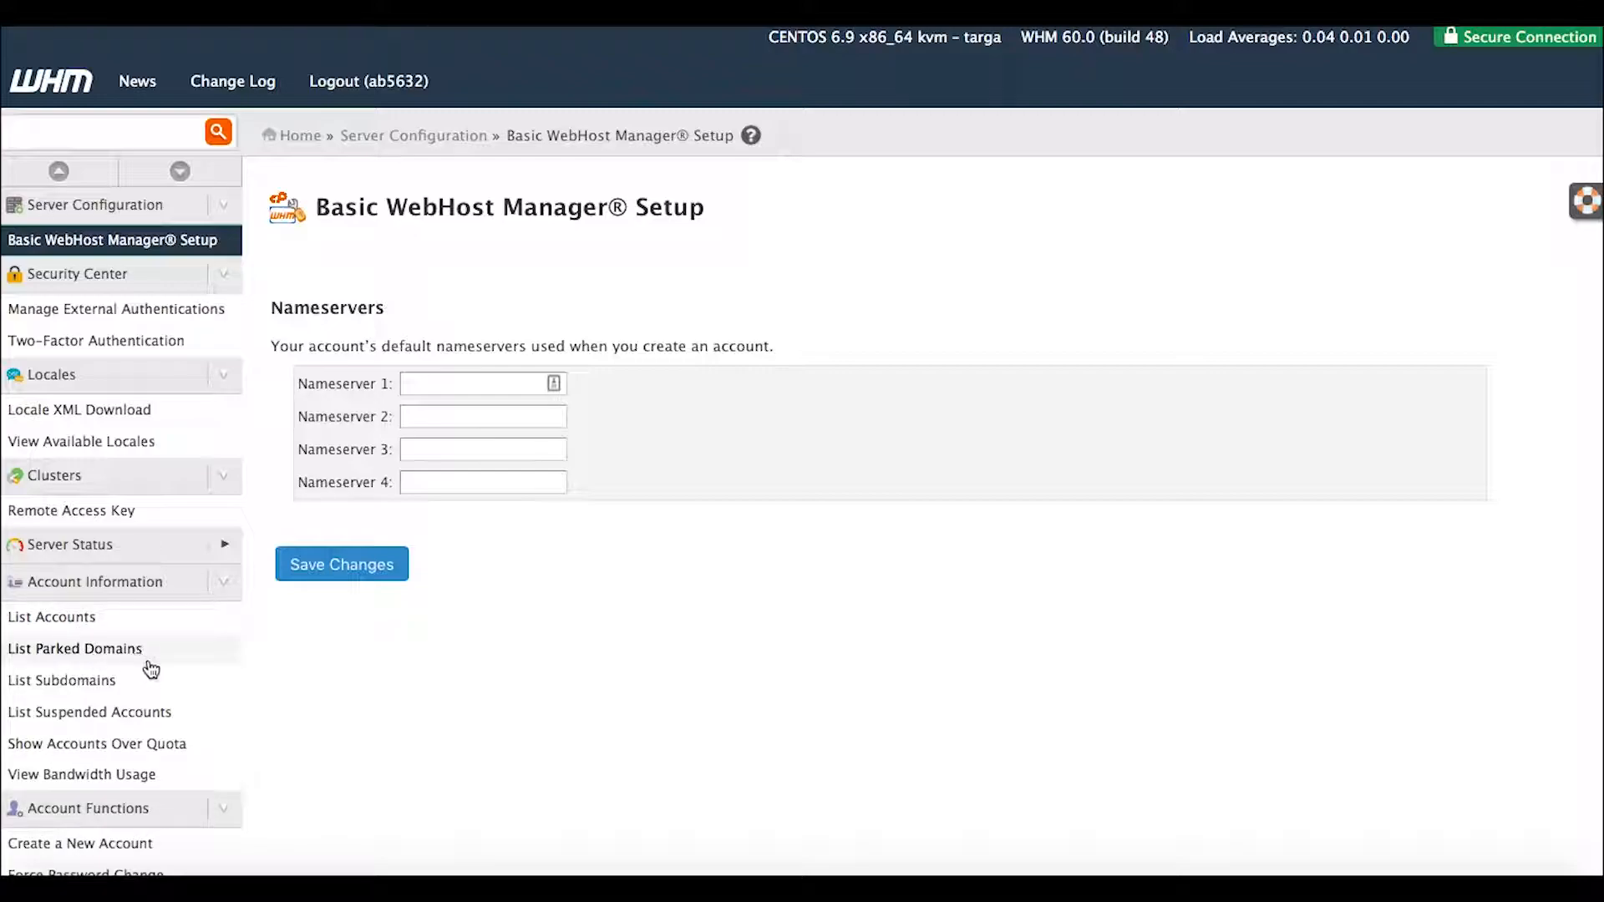
Open WHM's Create a New Account form from Account Functions.
scroll(150, 668, "down", 1)
scroll(151, 668, "down", 1)
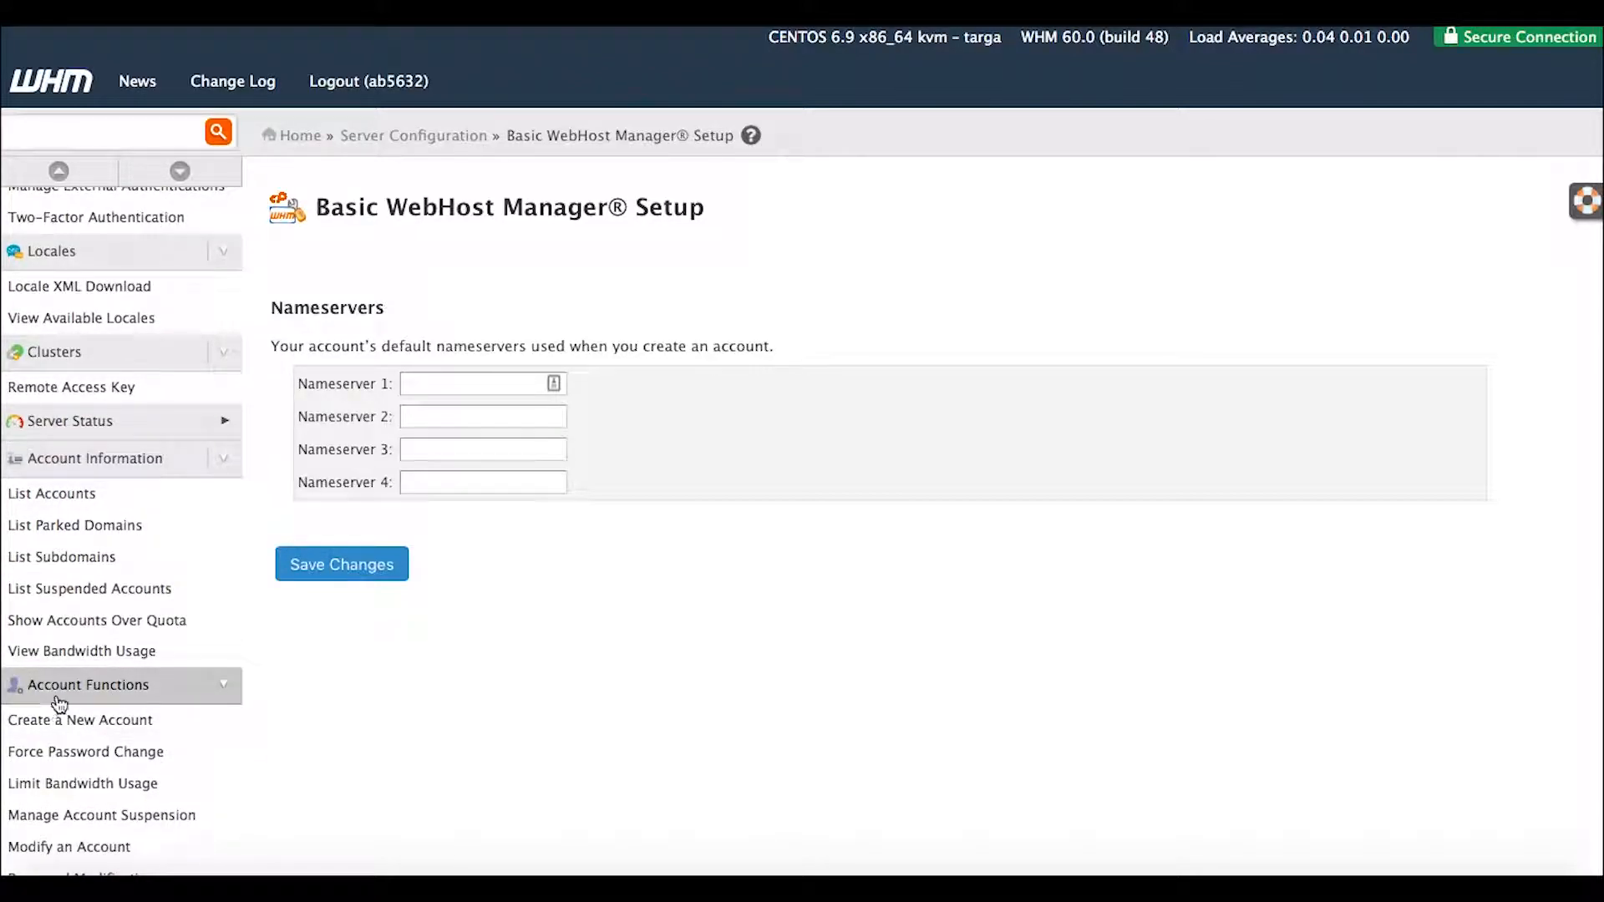
left_click(83, 730)
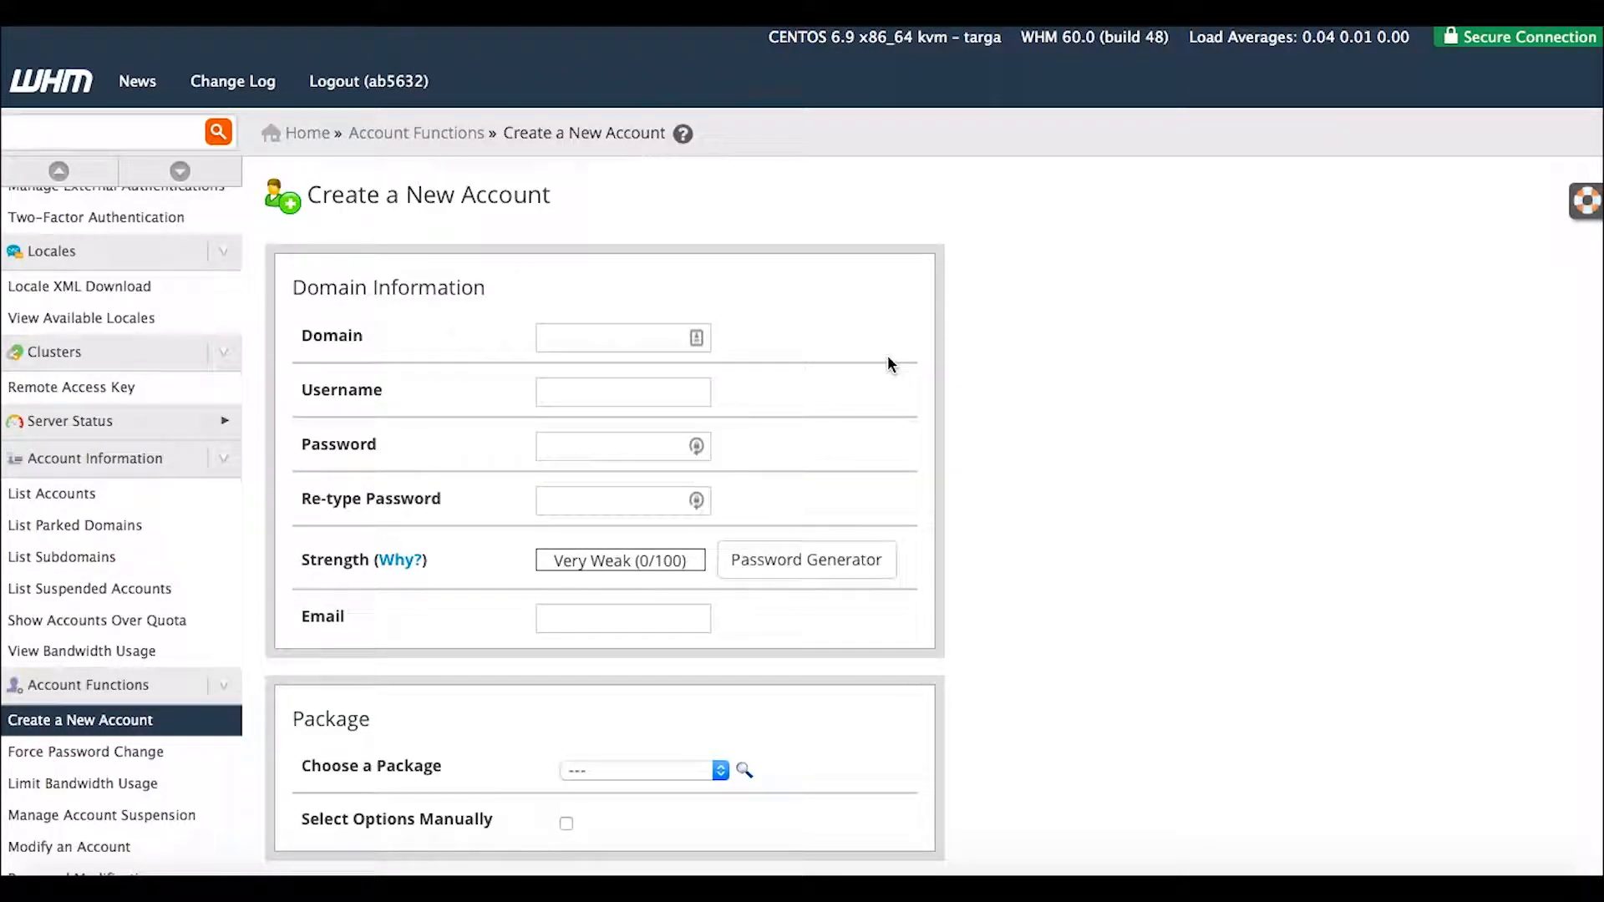
Copy the domain name beautifulworld.biz from the registrar's domain settings.
scroll(890, 364, "down", 2)
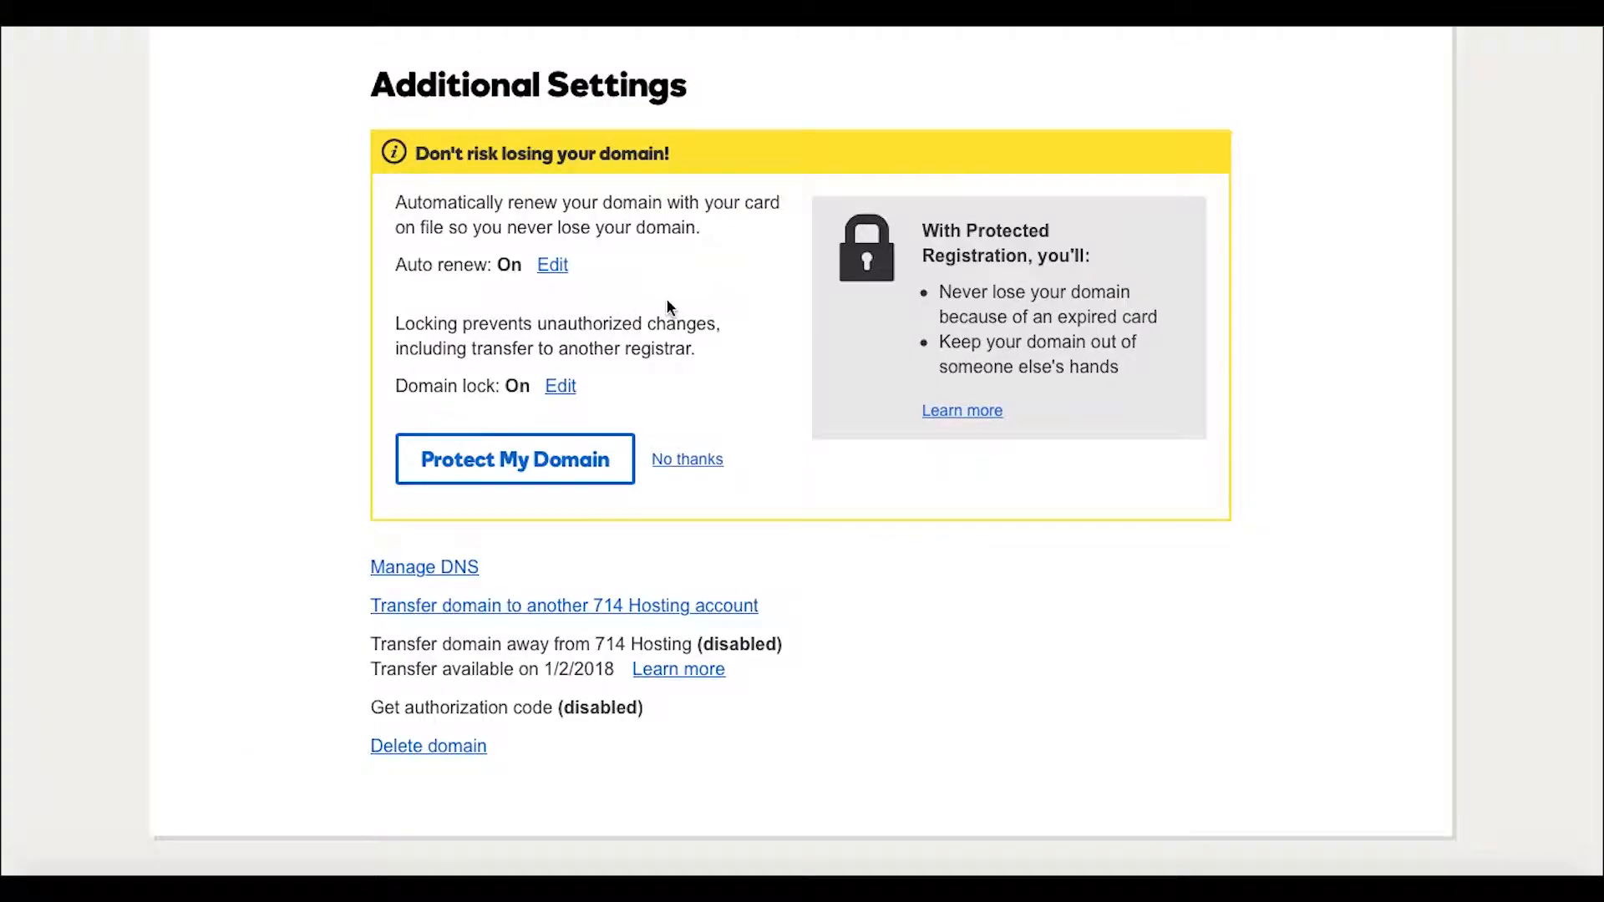
scroll(666, 301, "up", 10)
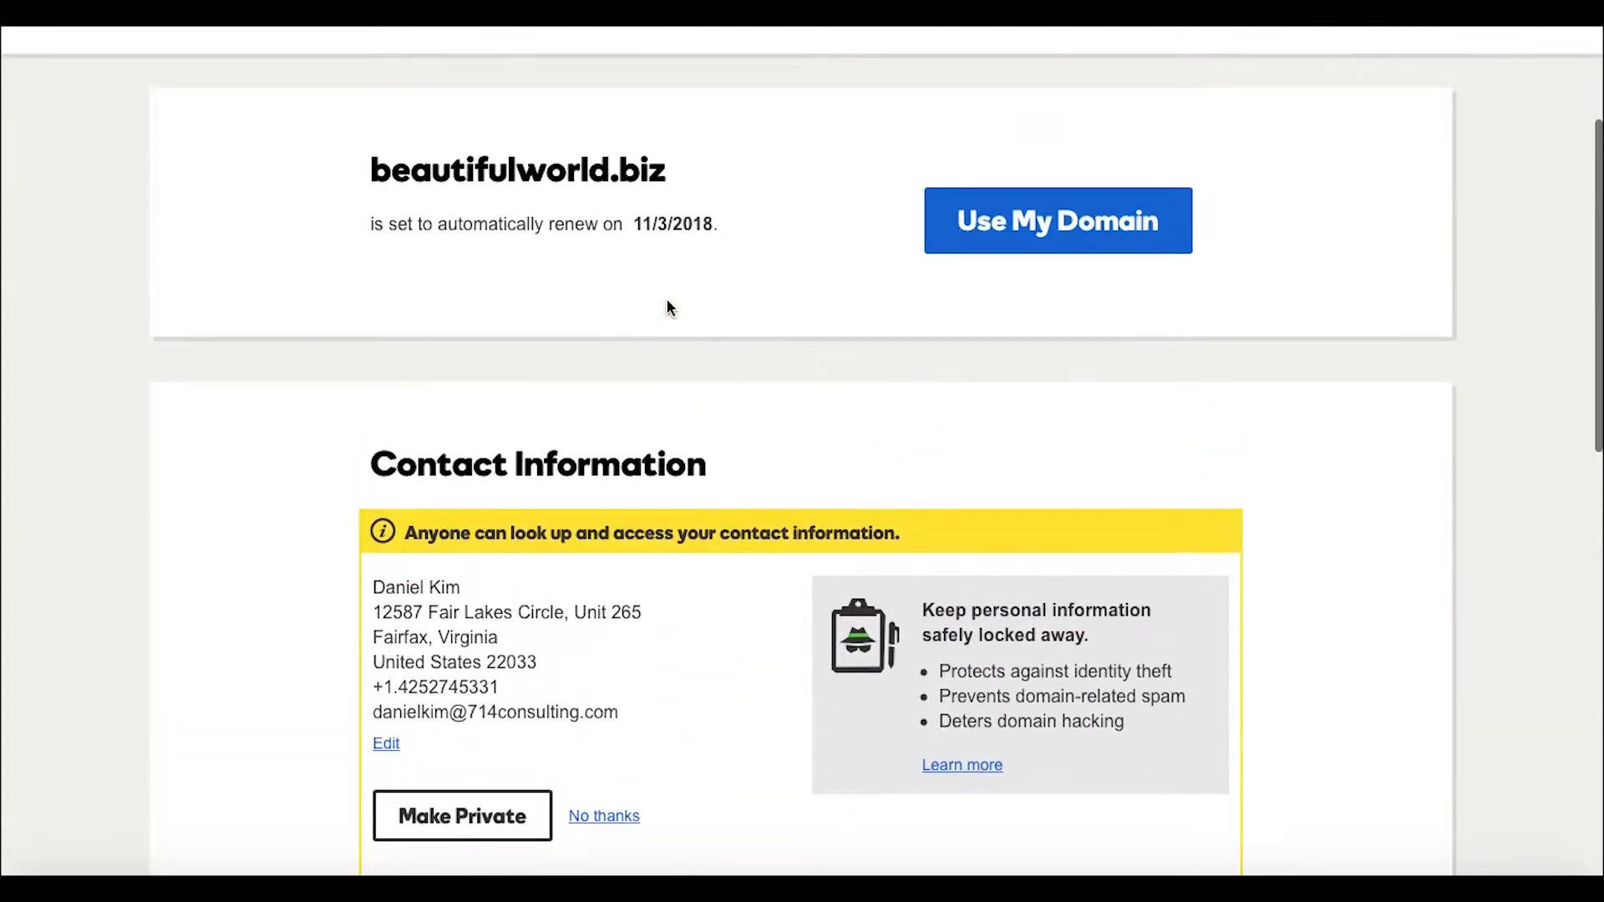
scroll(667, 308, "up", 3)
left_click_drag(669, 414, 348, 414)
key("ctrl+c")
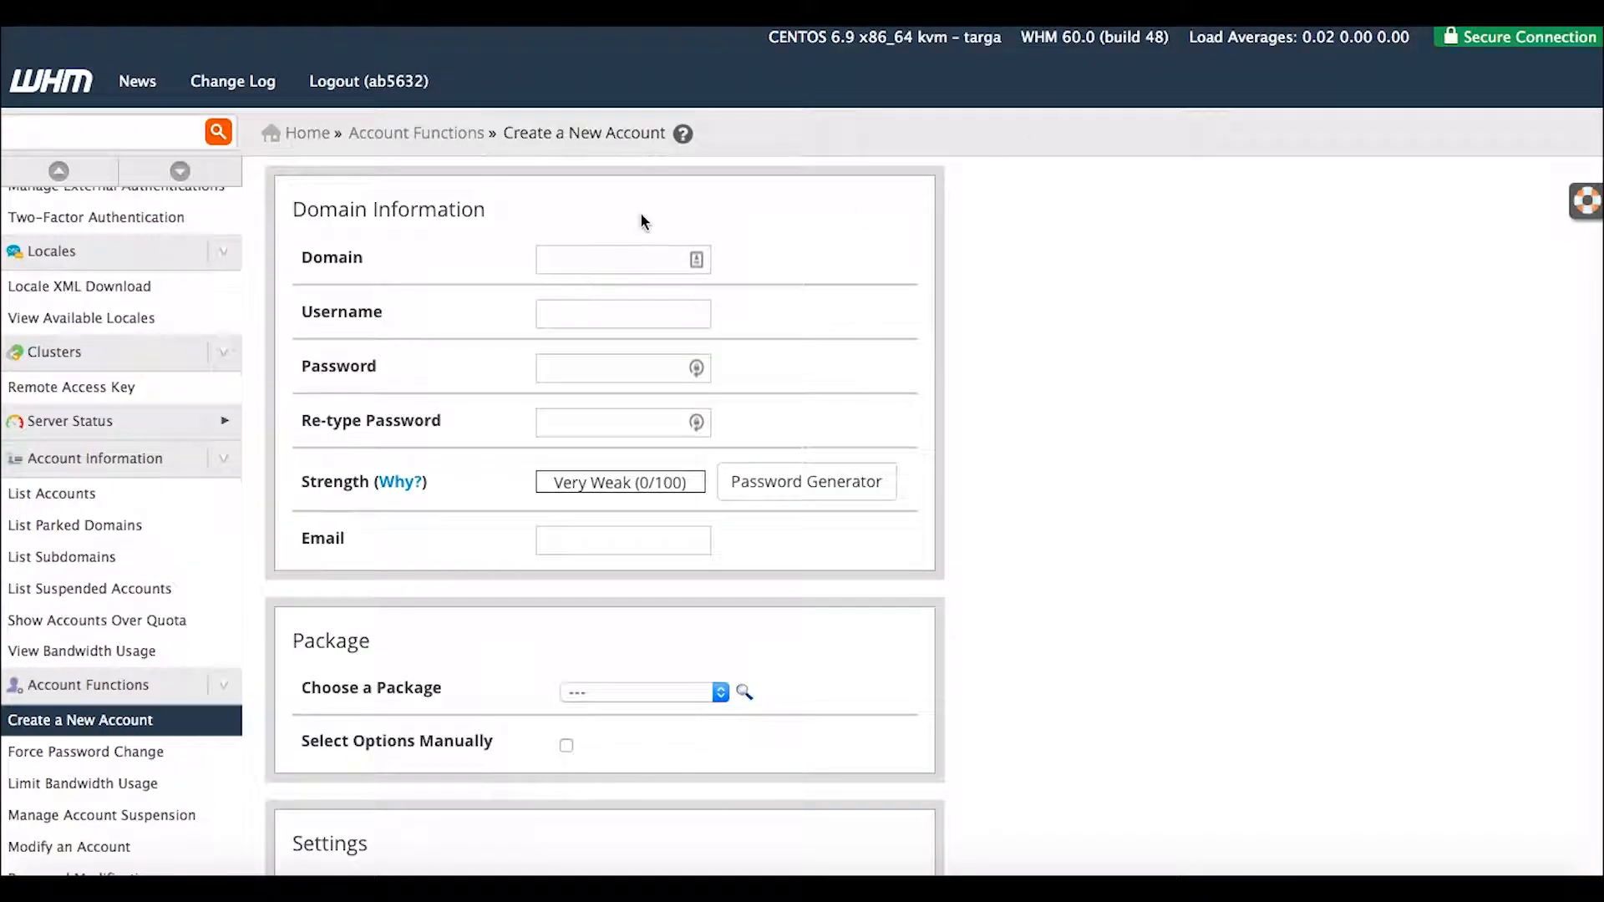
Paste beautifulworld.biz as the domain so the username auto-fills as beautifulworld.
left_click(576, 259)
key("ctrl+v")
left_click(588, 316)
left_click(604, 363)
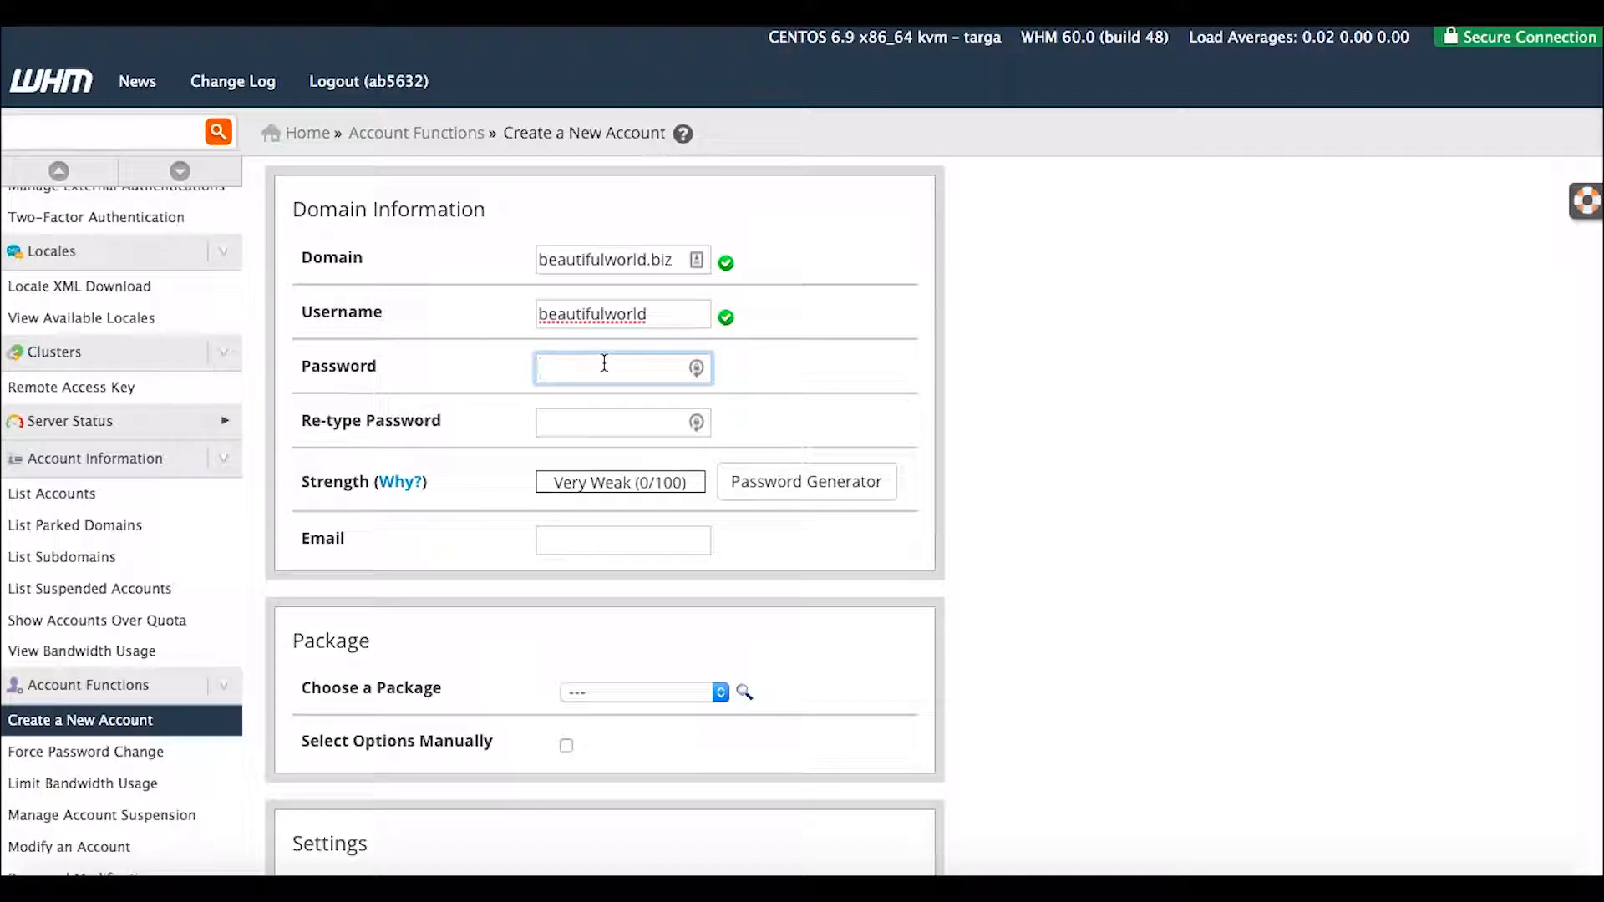
scroll(916, 465, "down", 2)
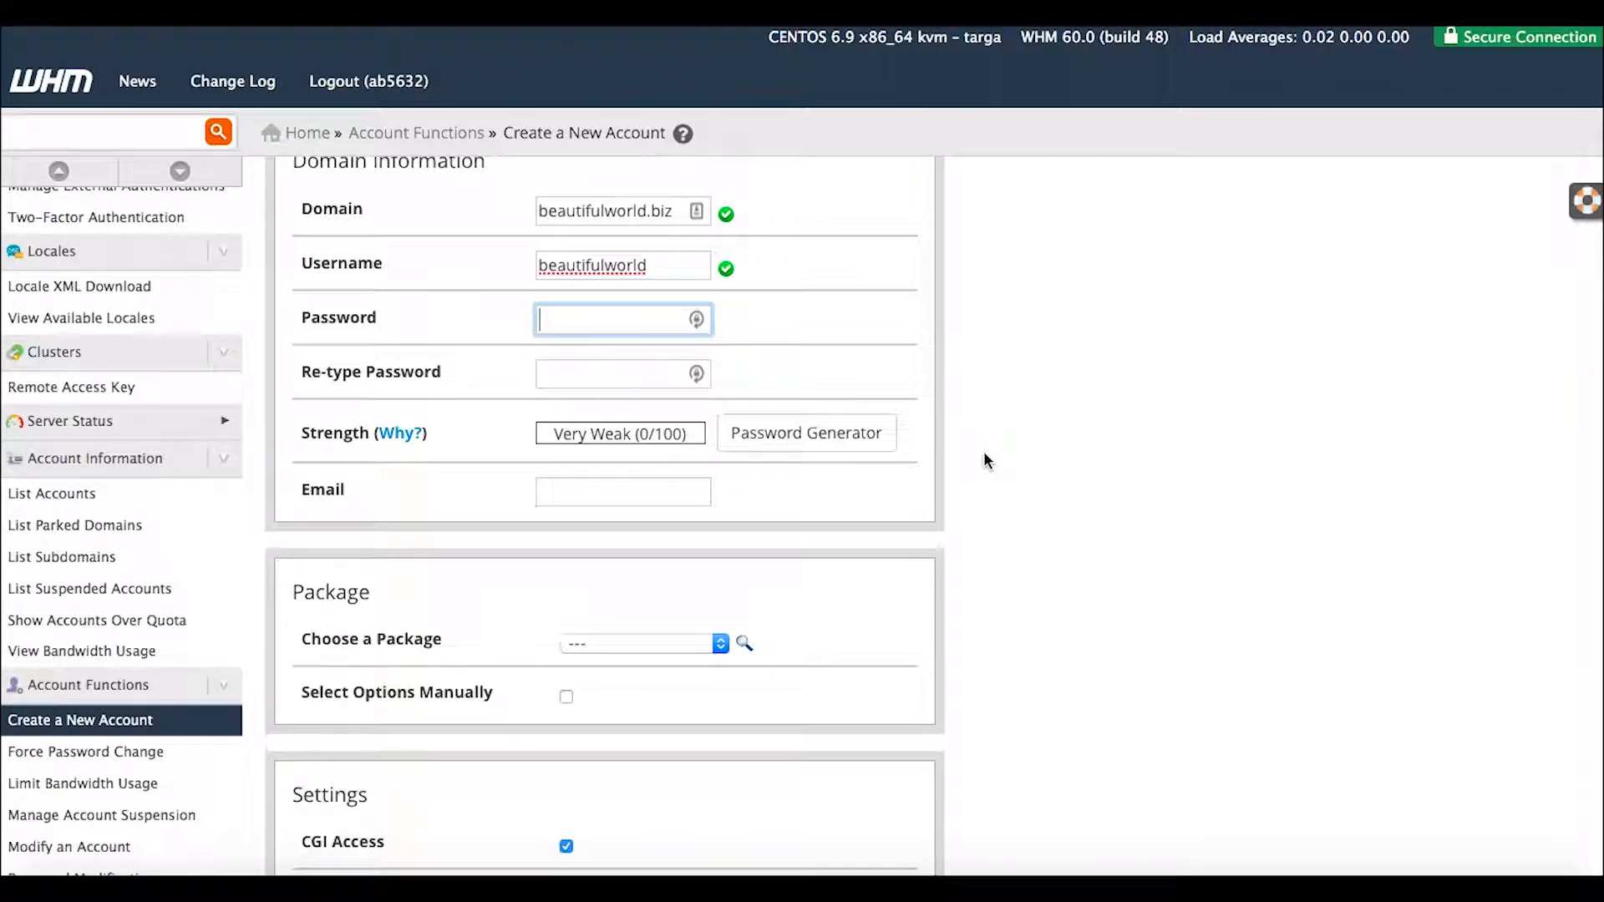
scroll(984, 451, "down", 1)
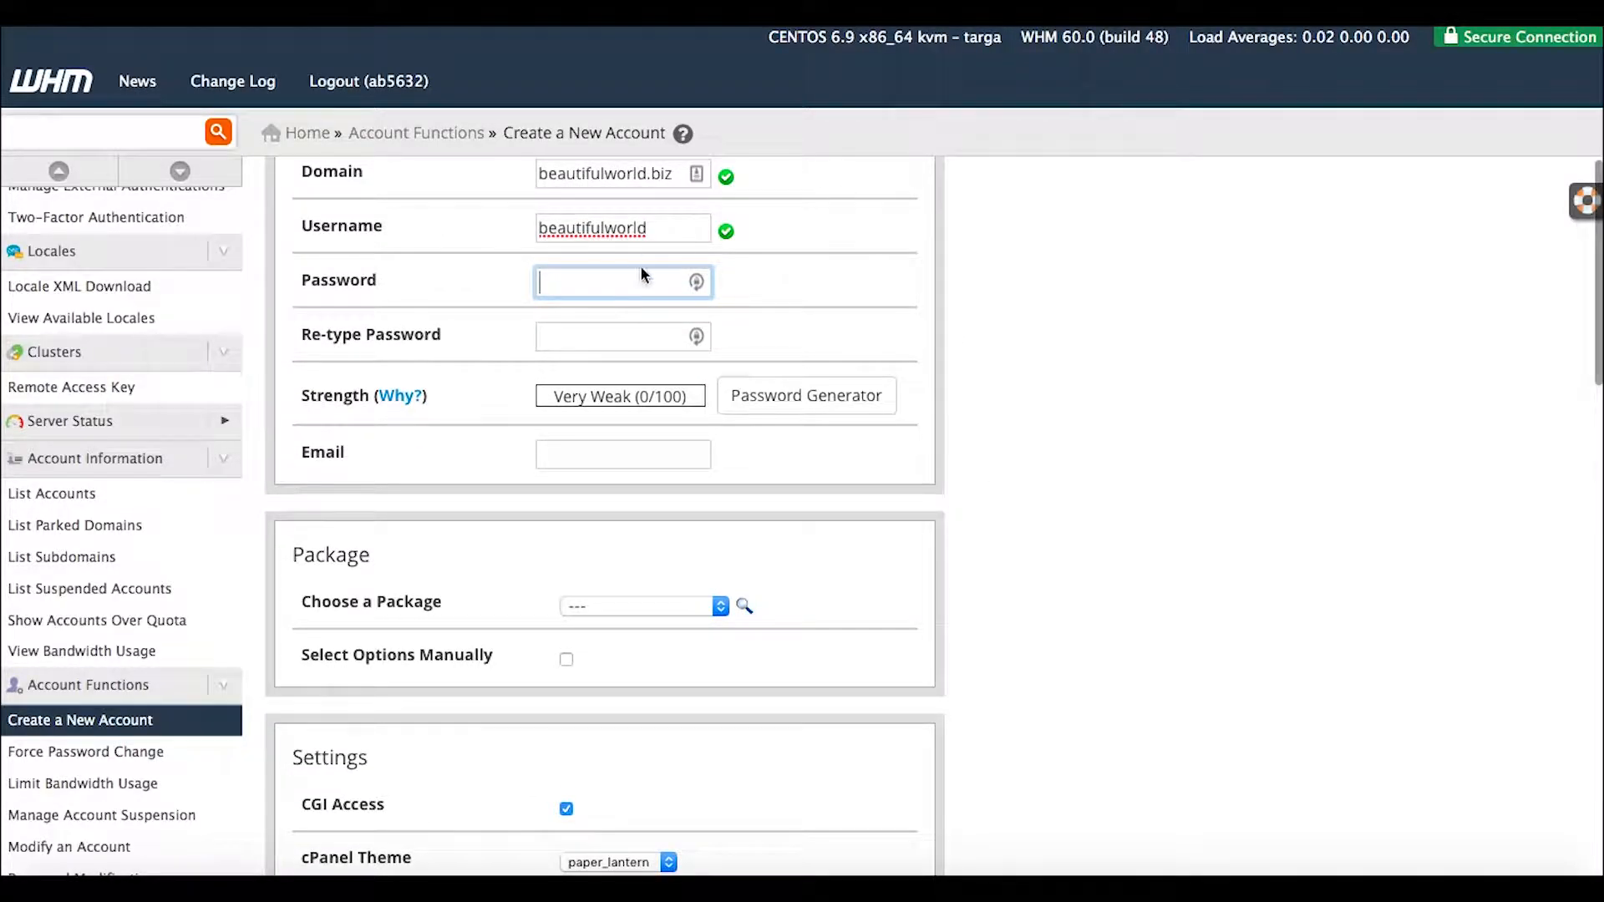
left_click(697, 284)
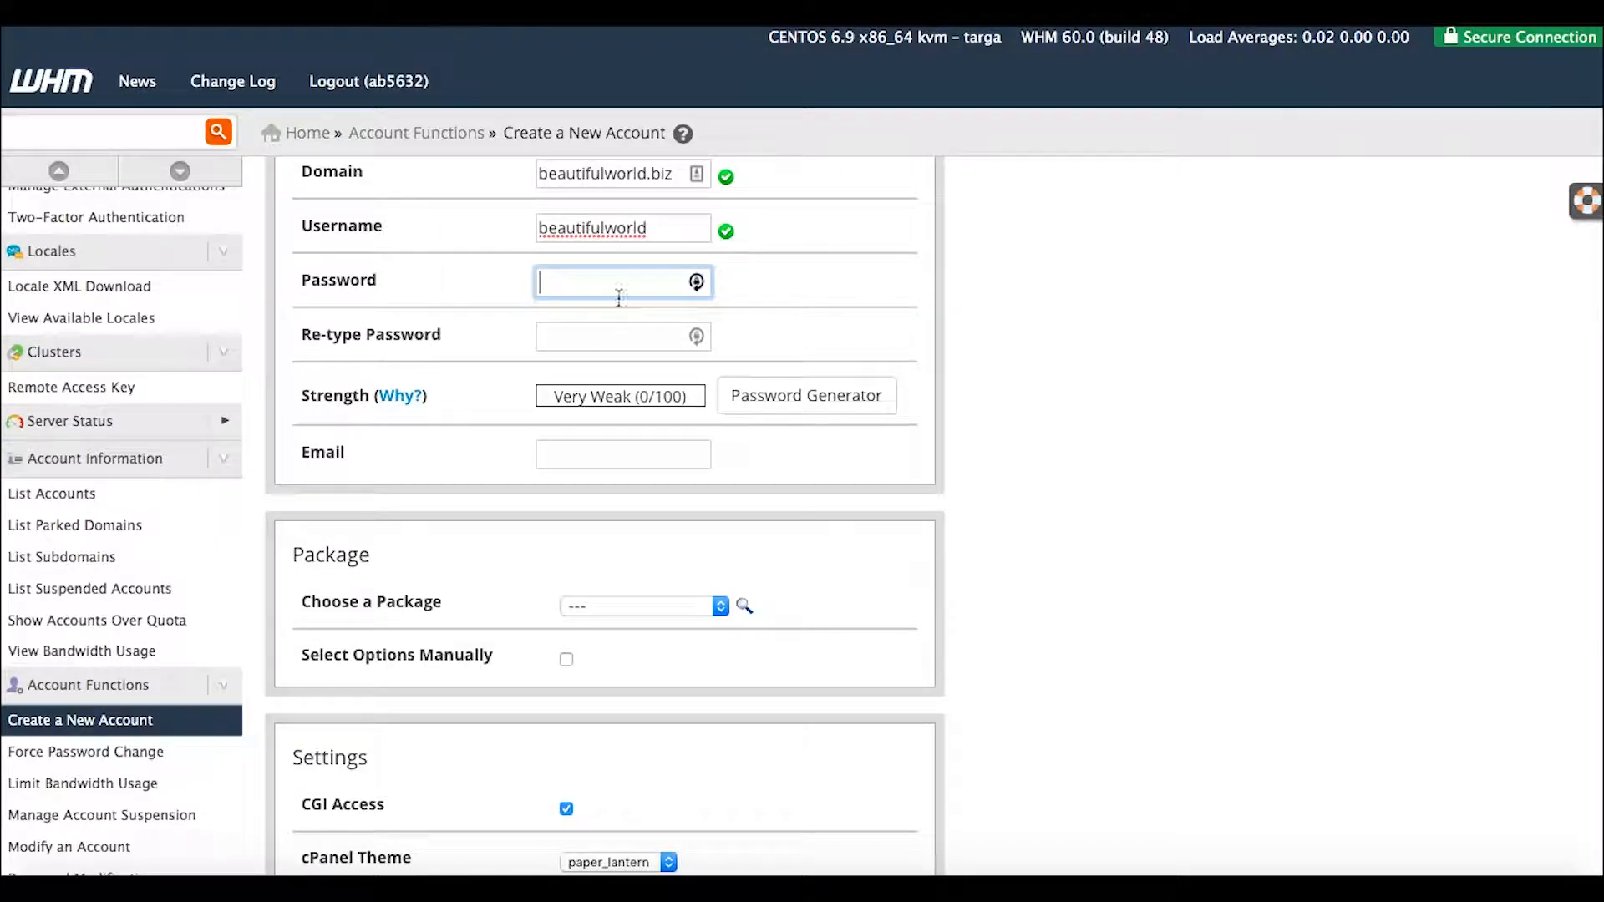
Enter a Very Strong password, confirm it, and type the contact's e-mail address.
type("••")
key("BackSpace")
key("BackSpace")
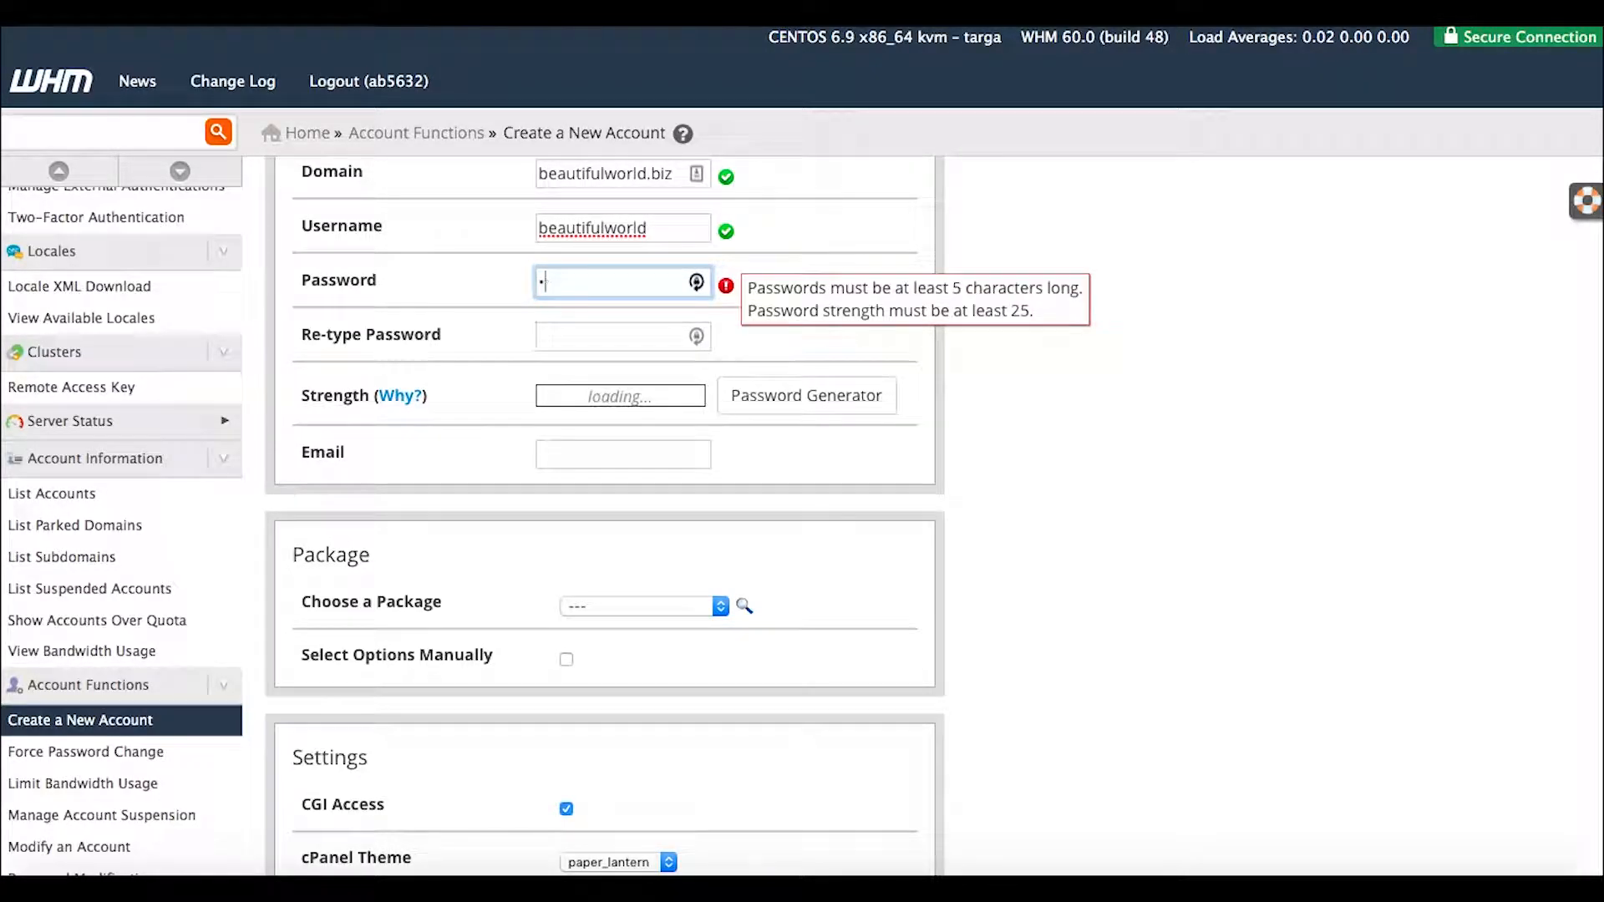
type("•••••••••••••••••")
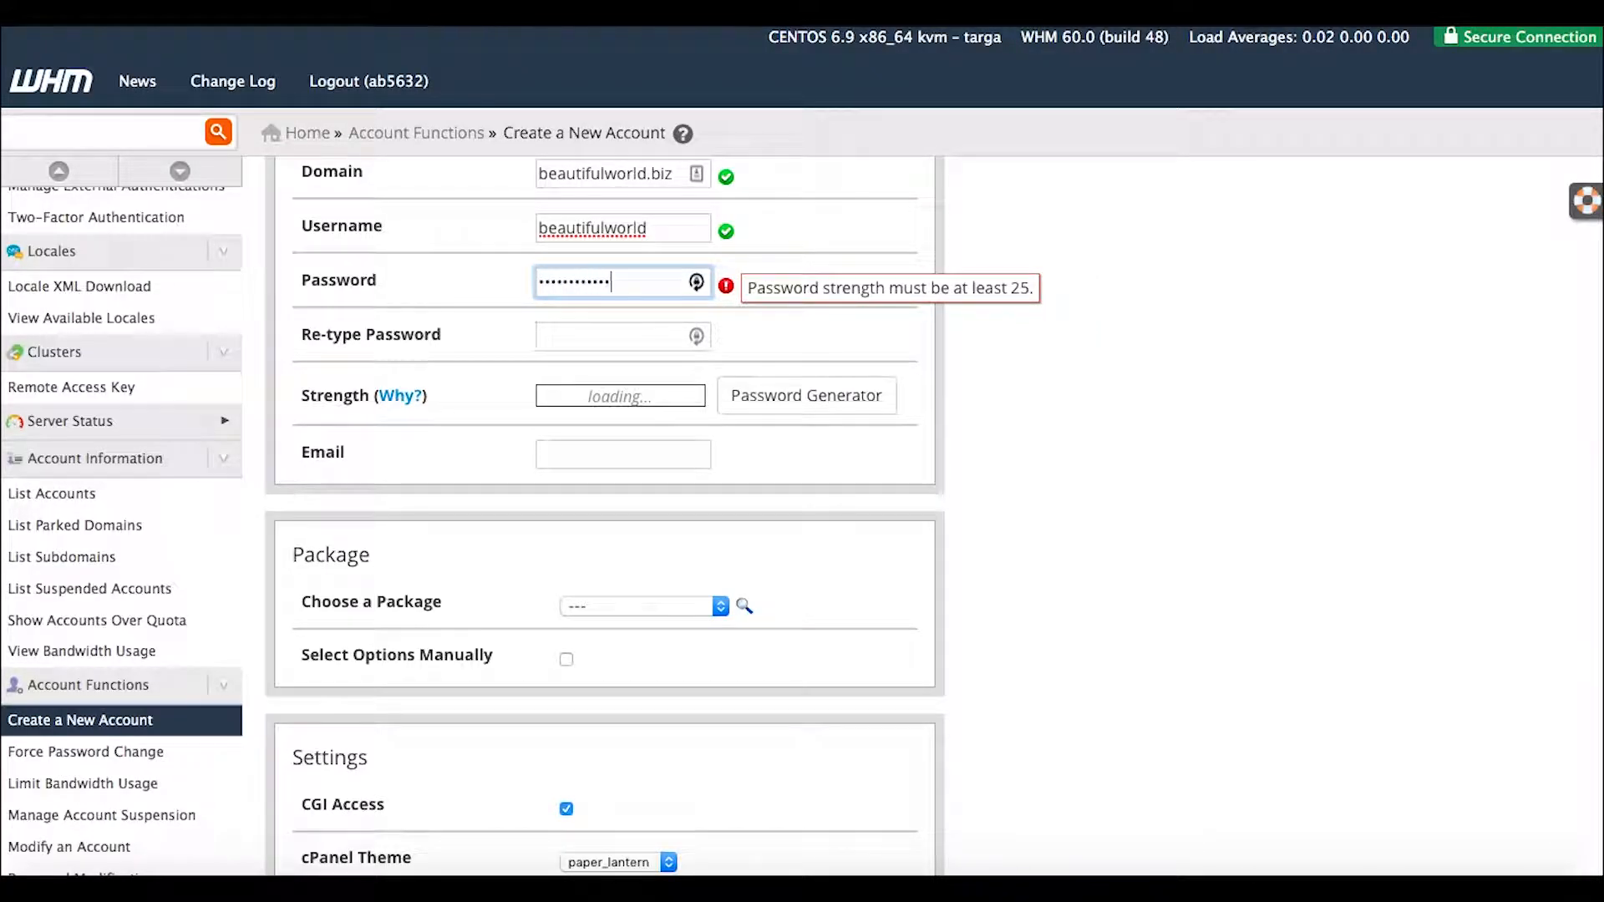
left_click(609, 334)
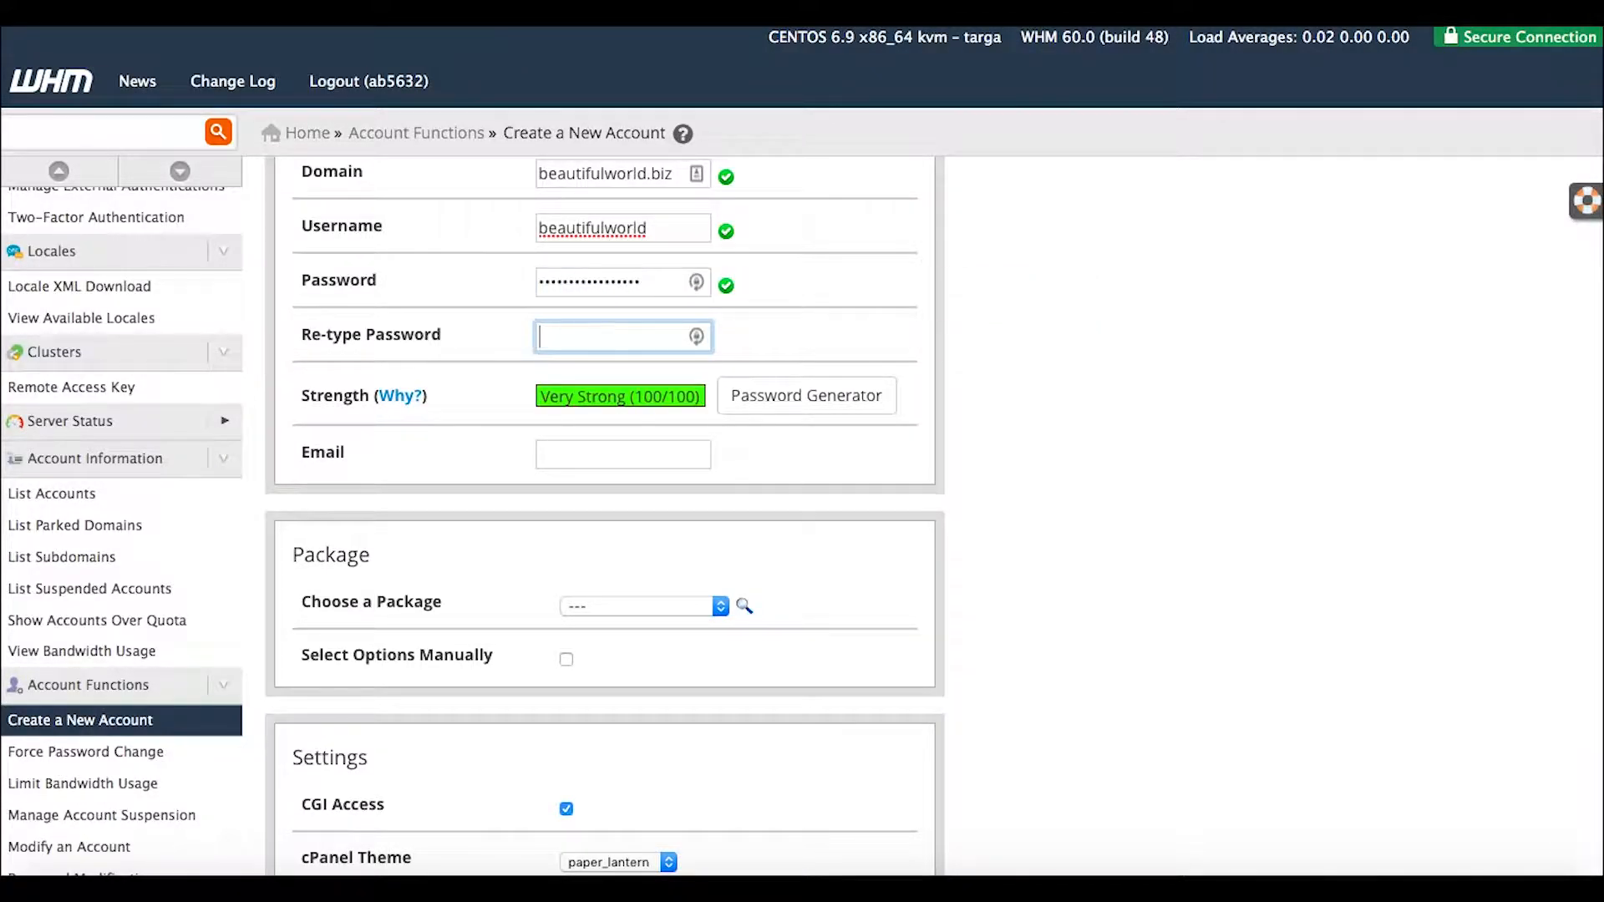
type("•••••••••")
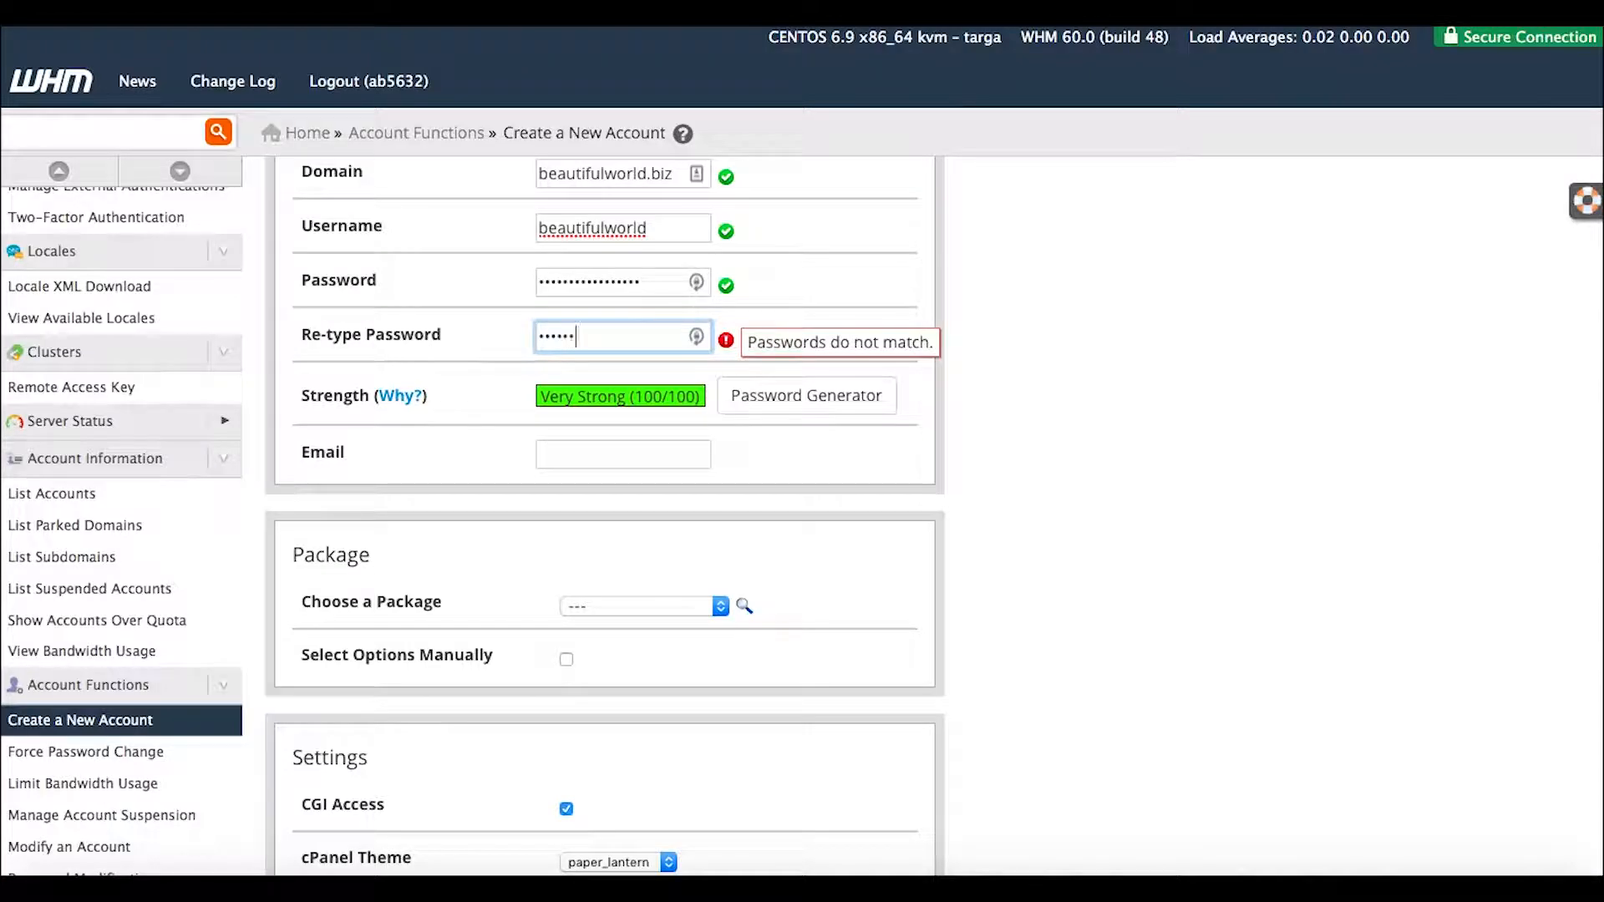
type("•••••••")
left_click(615, 445)
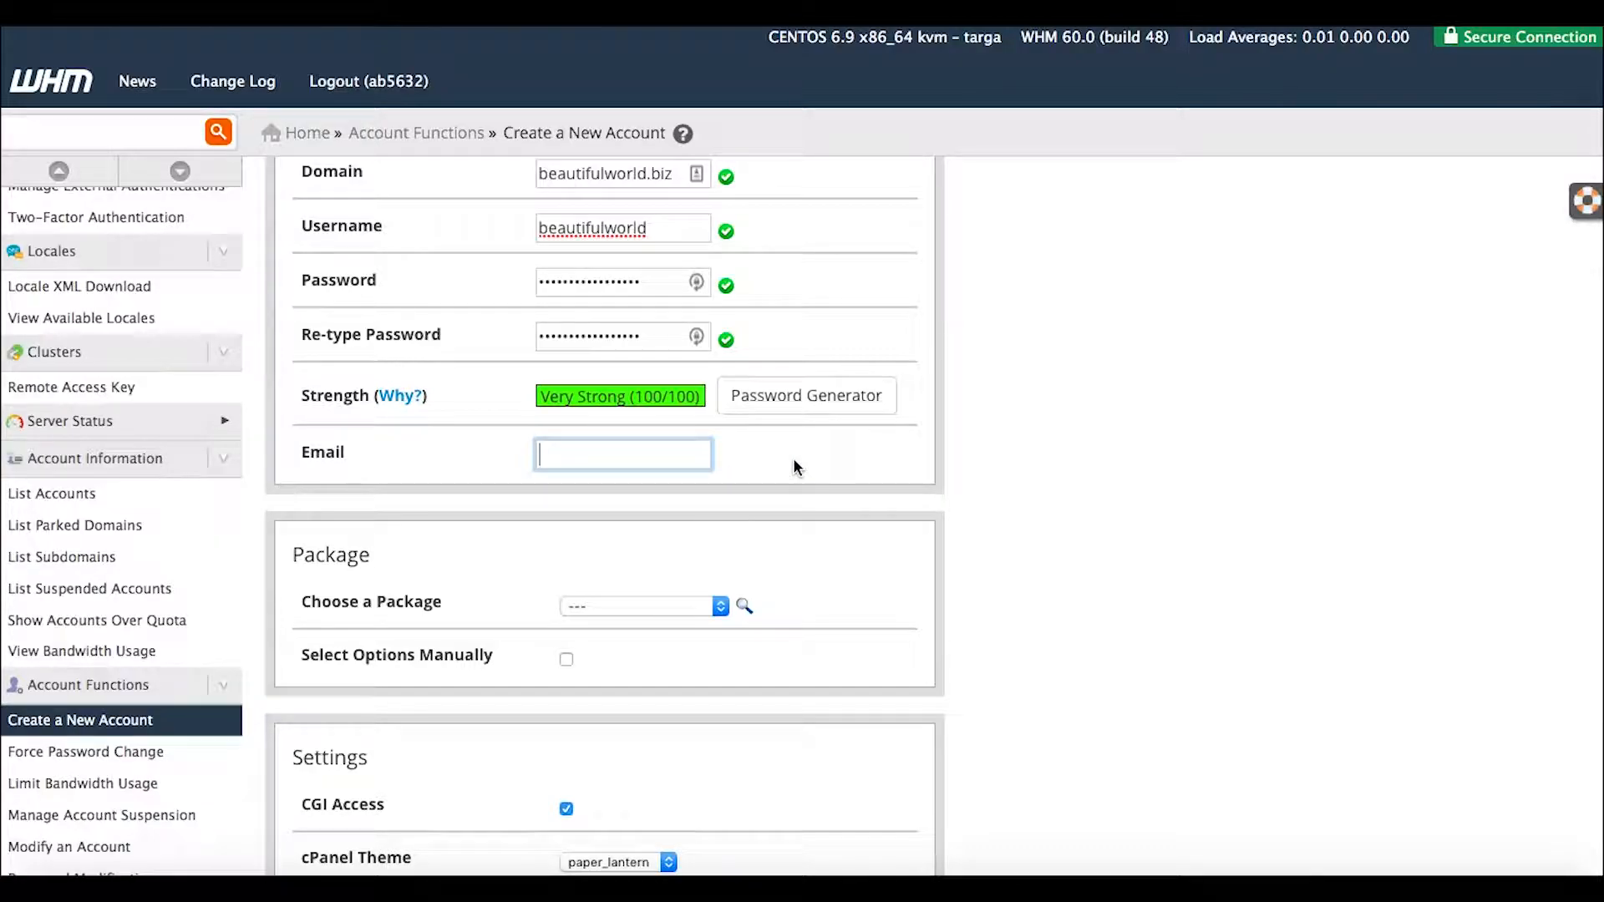
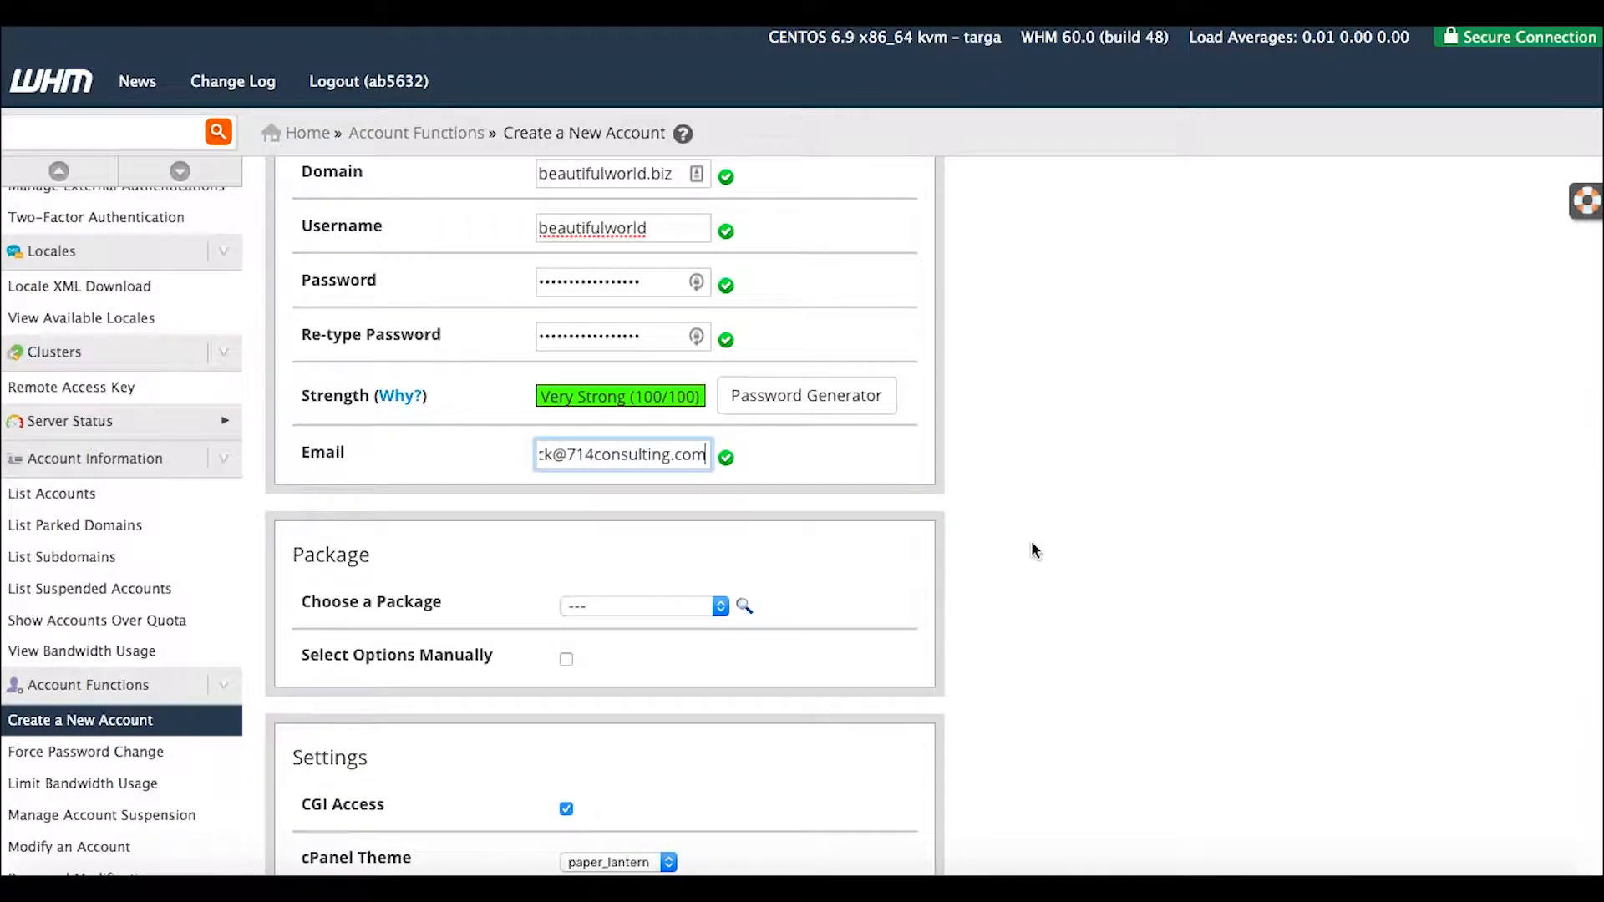
scroll(1034, 550, "down", 3)
scroll(1034, 550, "down", 2)
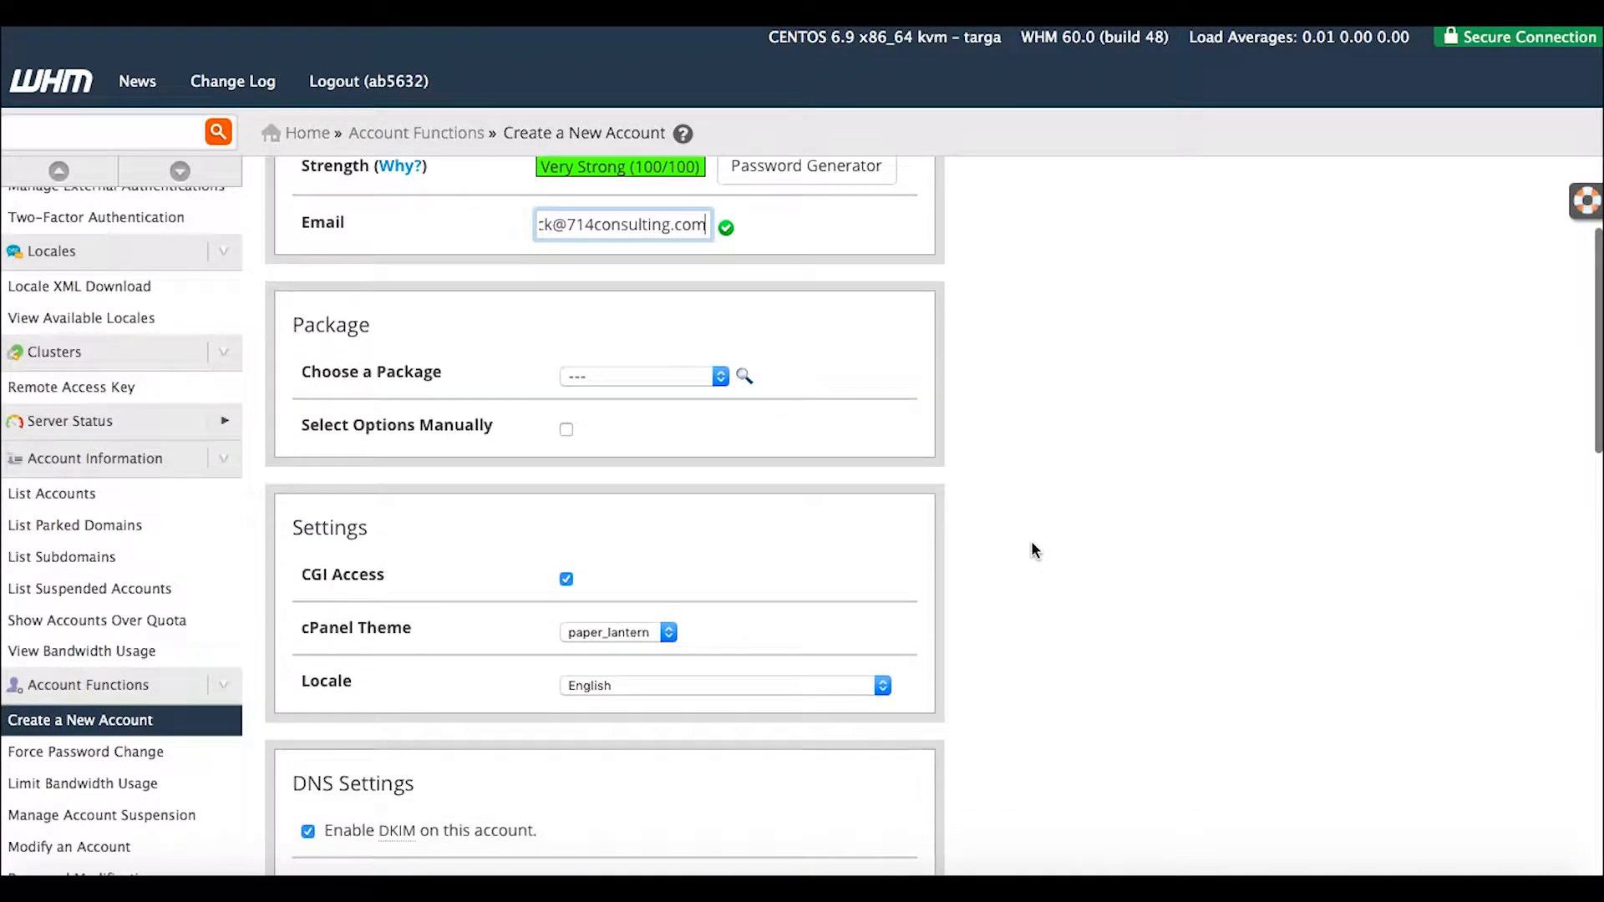
left_click(720, 301)
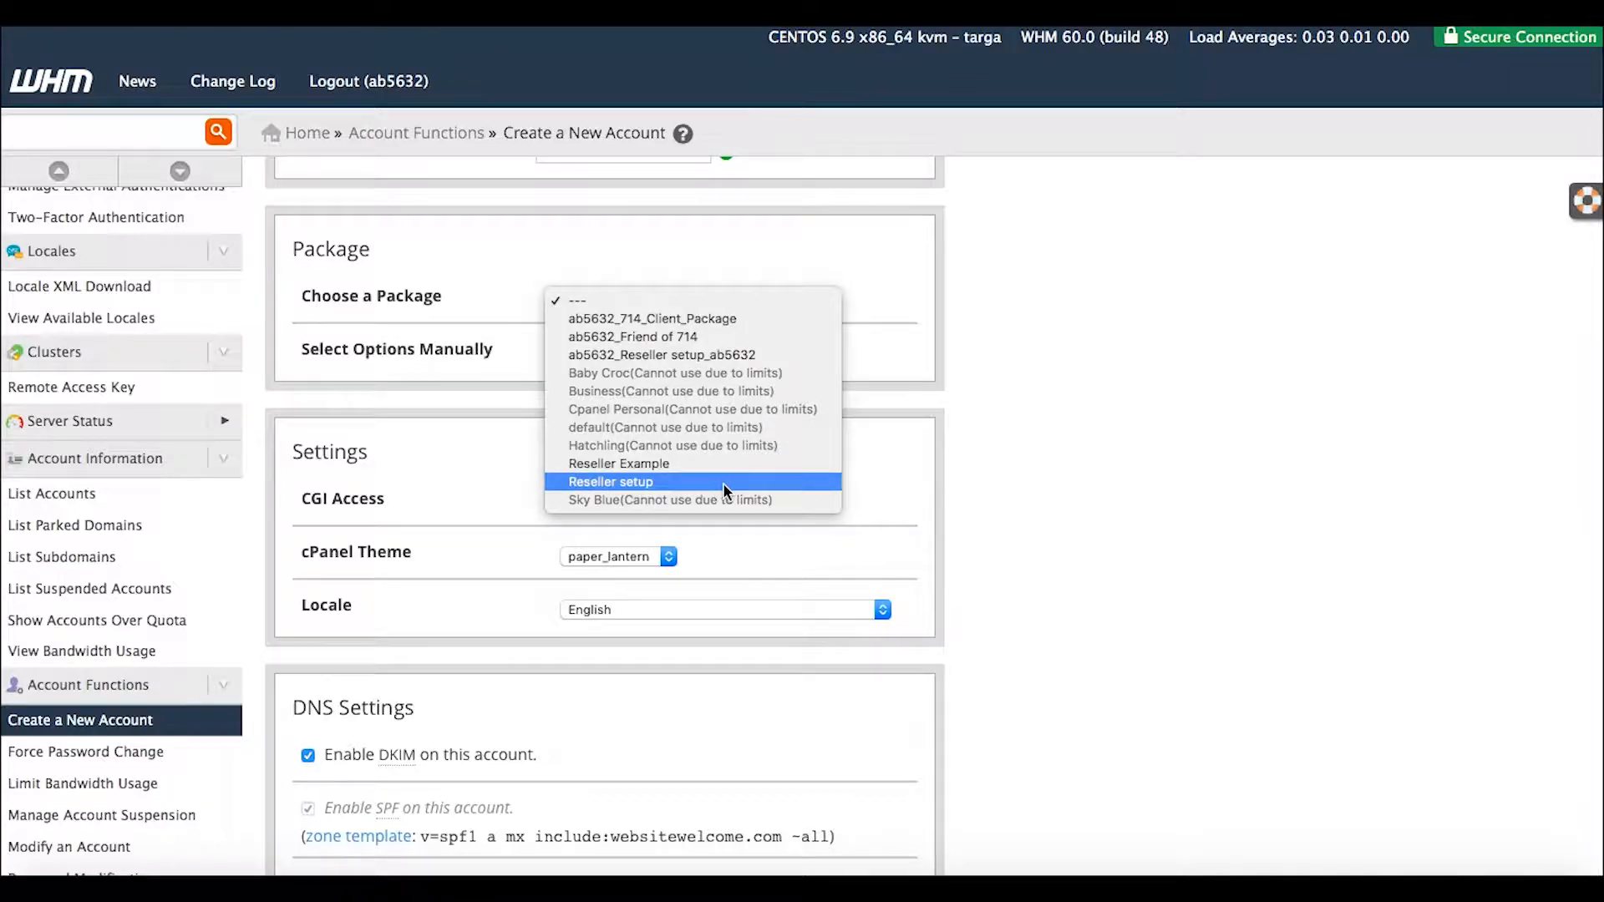
left_click(995, 359)
left_click(721, 303)
left_click(660, 334)
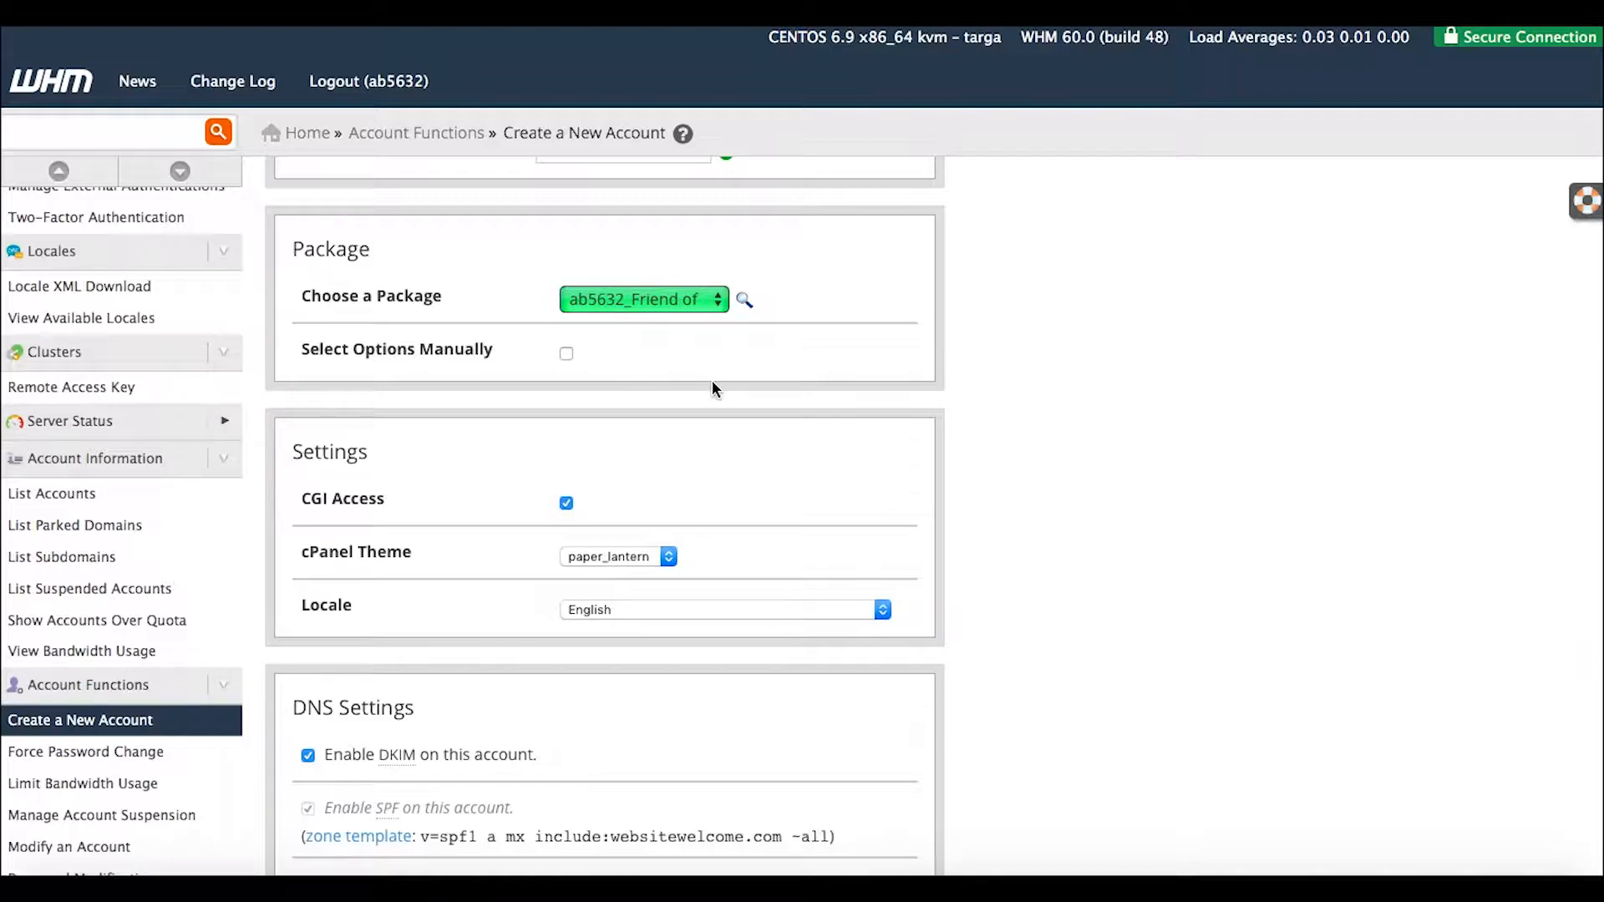
Select options manually with 5000 MB disk and bandwidth, and Max Parked Domains set to Unlimited.
left_click(566, 353)
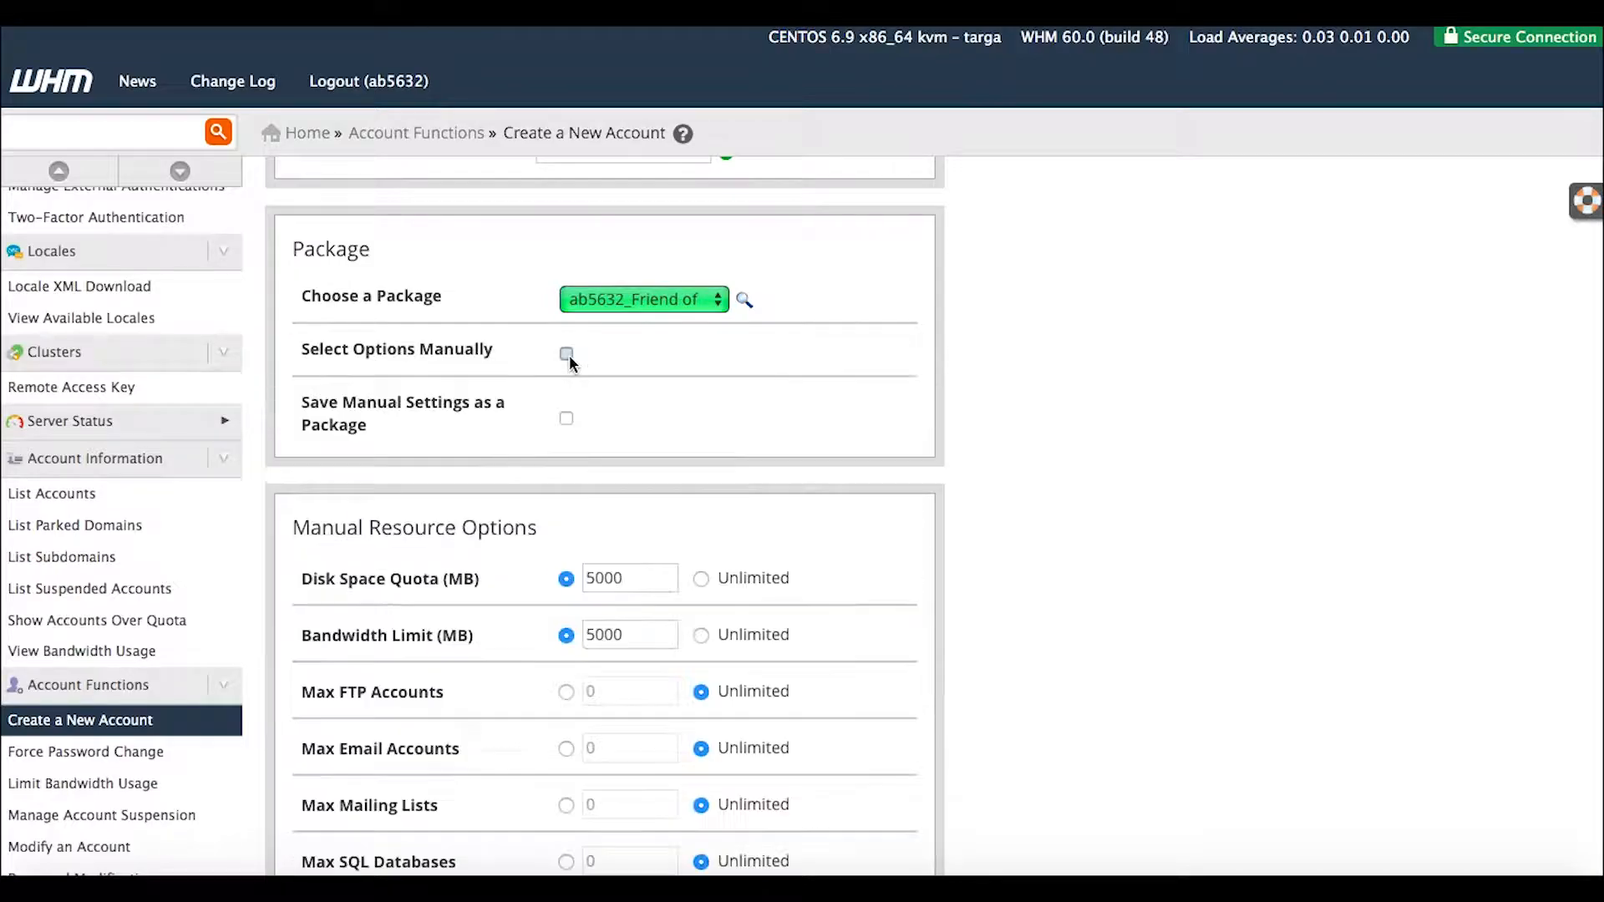
scroll(936, 480, "down", 3)
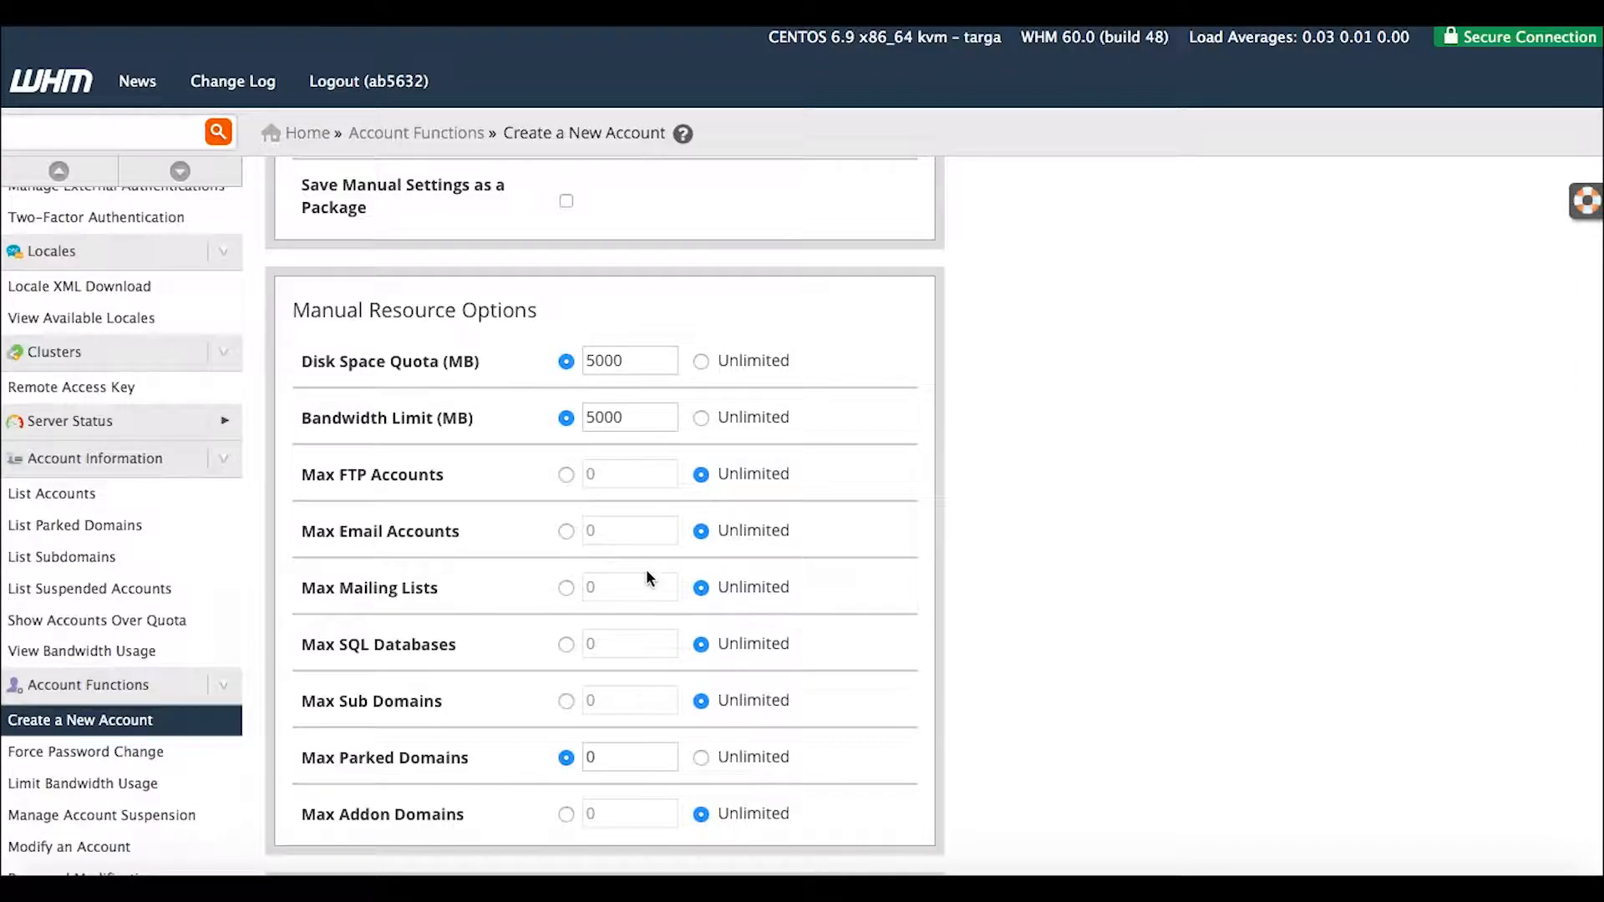
left_click(701, 758)
scroll(892, 741, "down", 3)
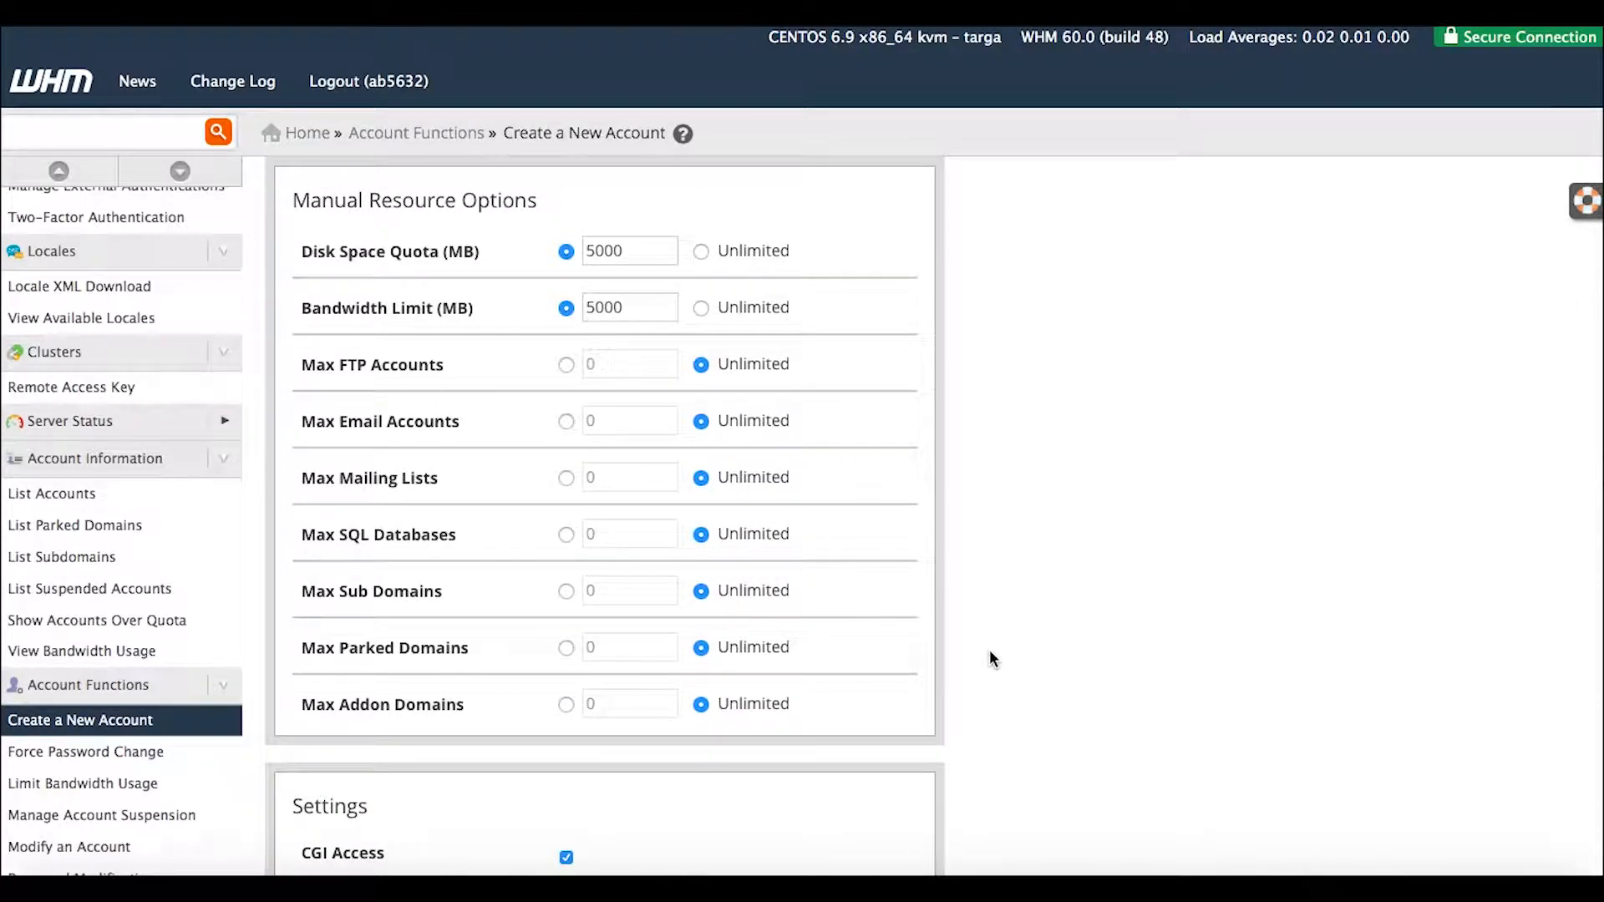
scroll(1041, 543, "down", 10)
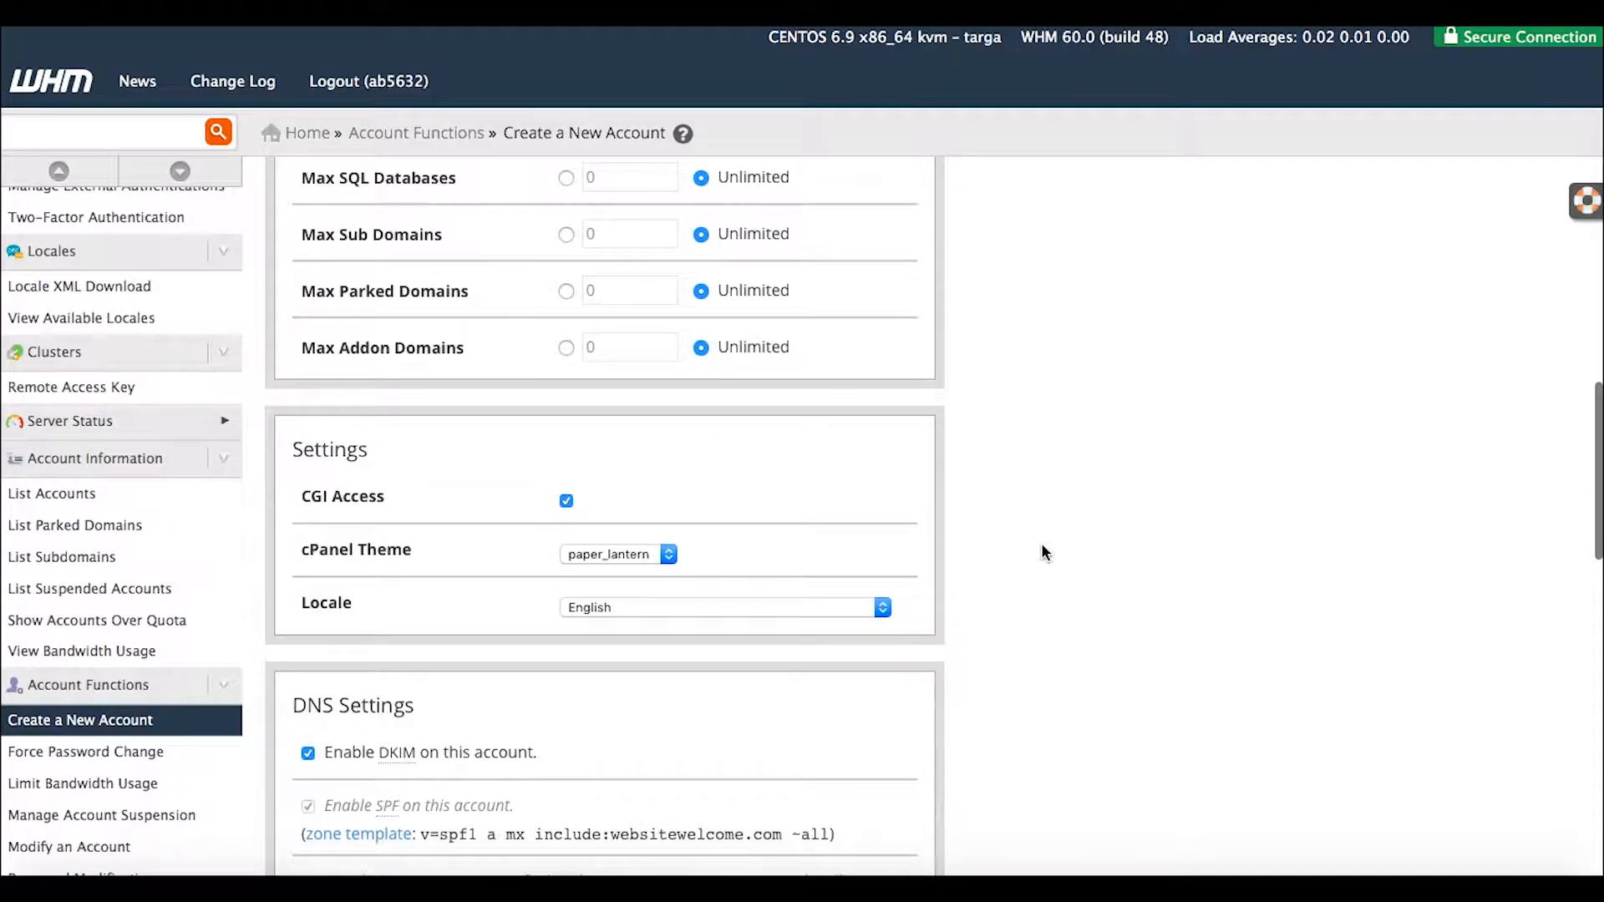
scroll(1041, 543, "up", 7)
scroll(1041, 548, "up", 2)
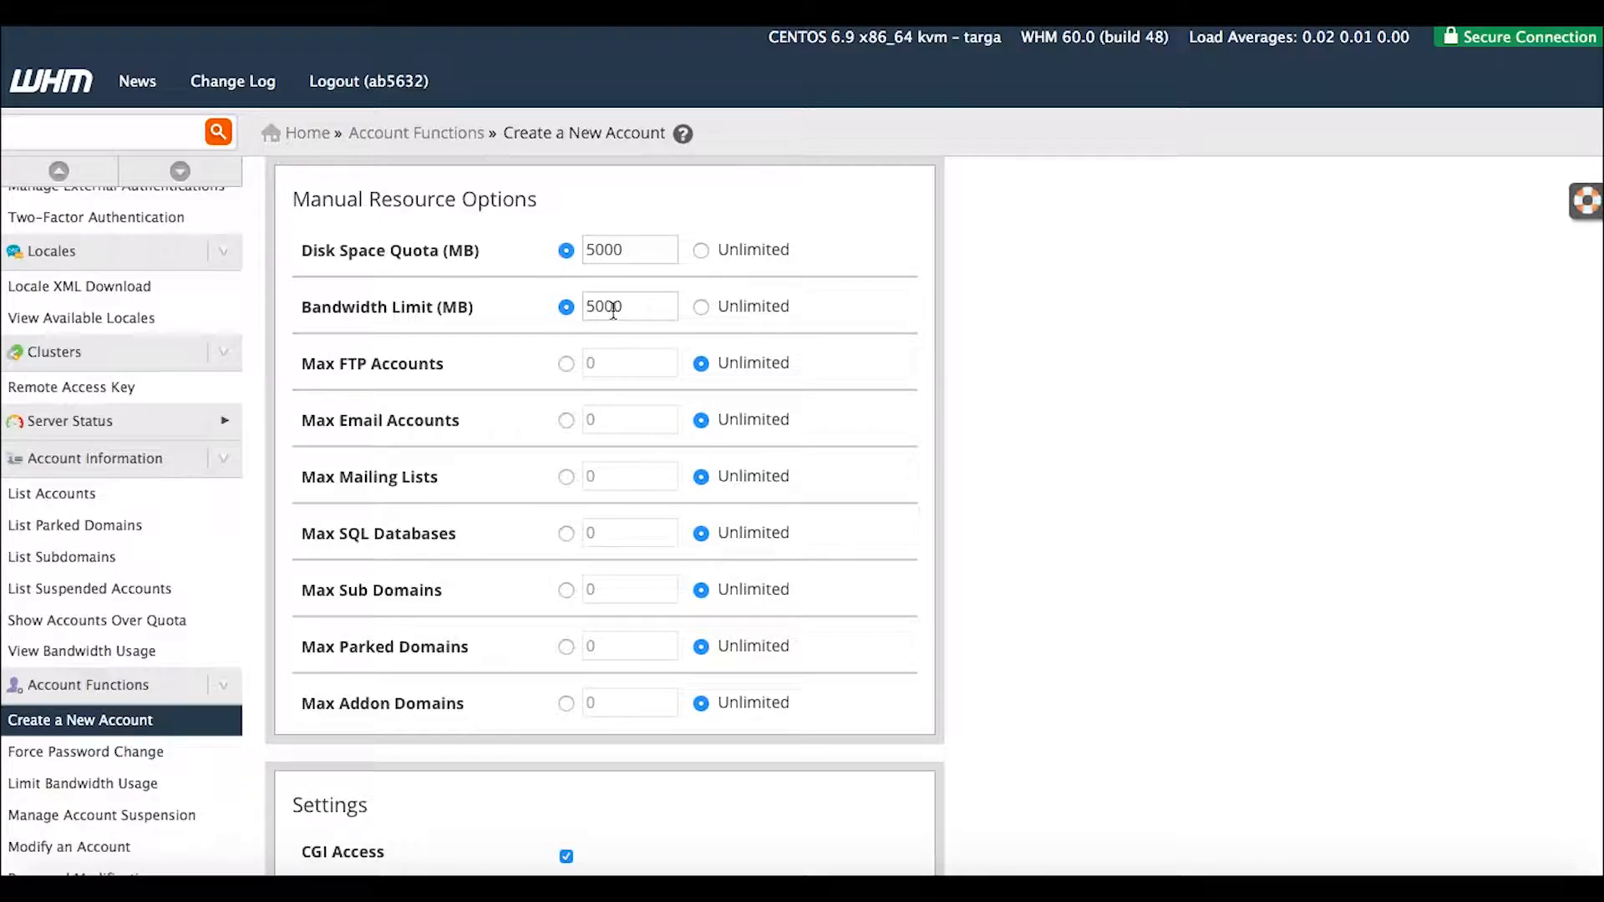
Select and copy ns431.websitewelcome.com from the Nameservers section.
scroll(971, 468, "down", 6)
scroll(971, 473, "down", 3)
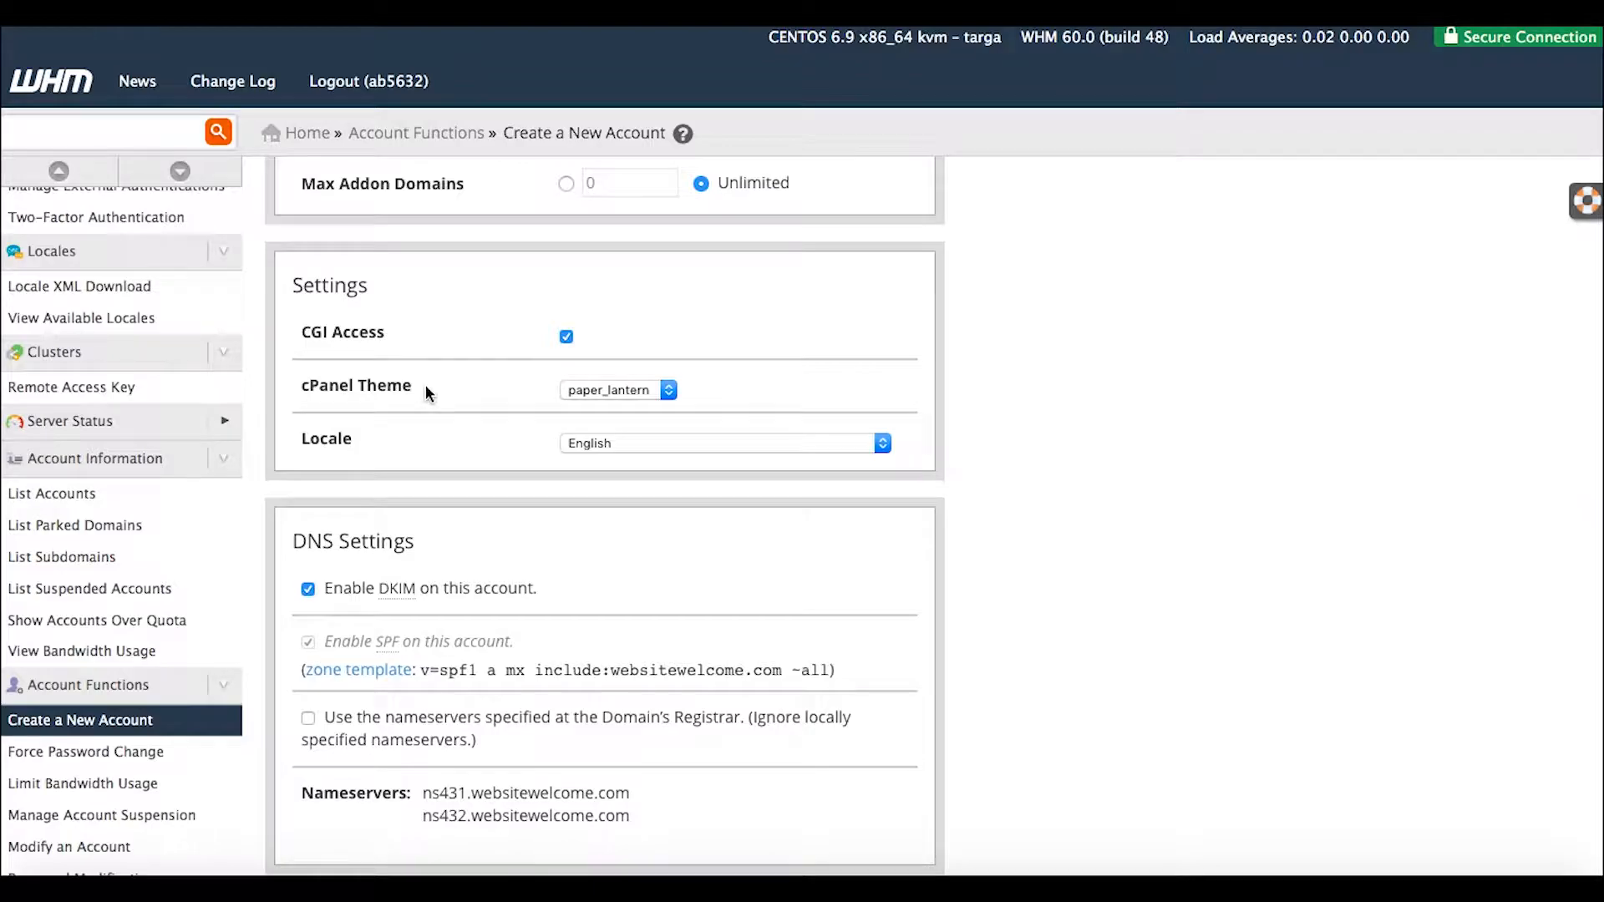
scroll(866, 498, "down", 4)
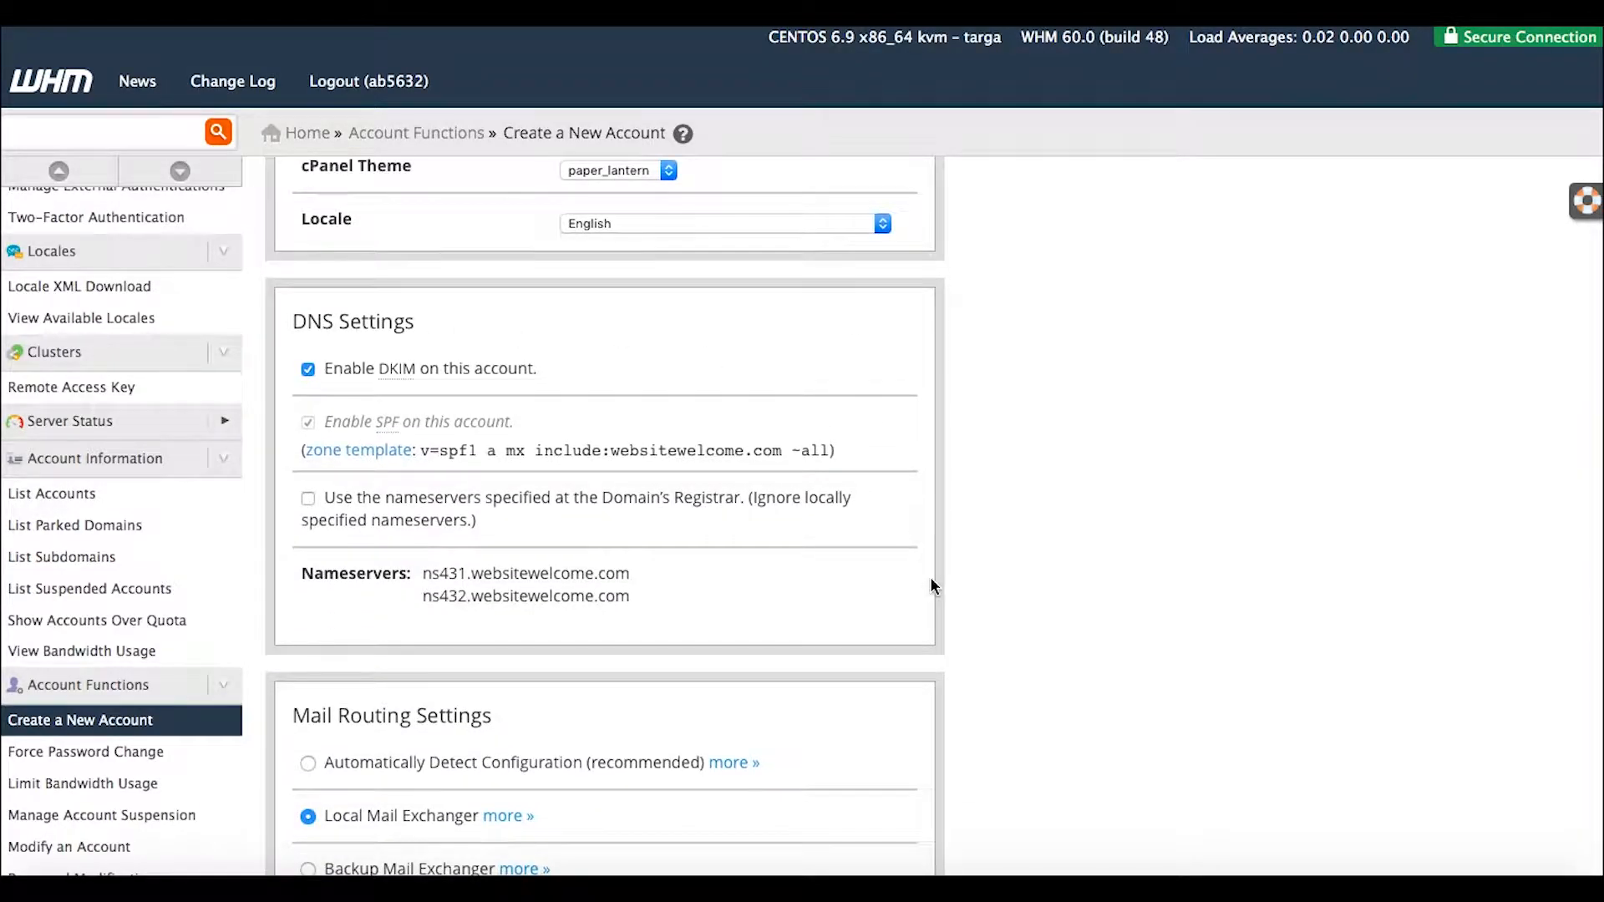
scroll(935, 589, "down", 4)
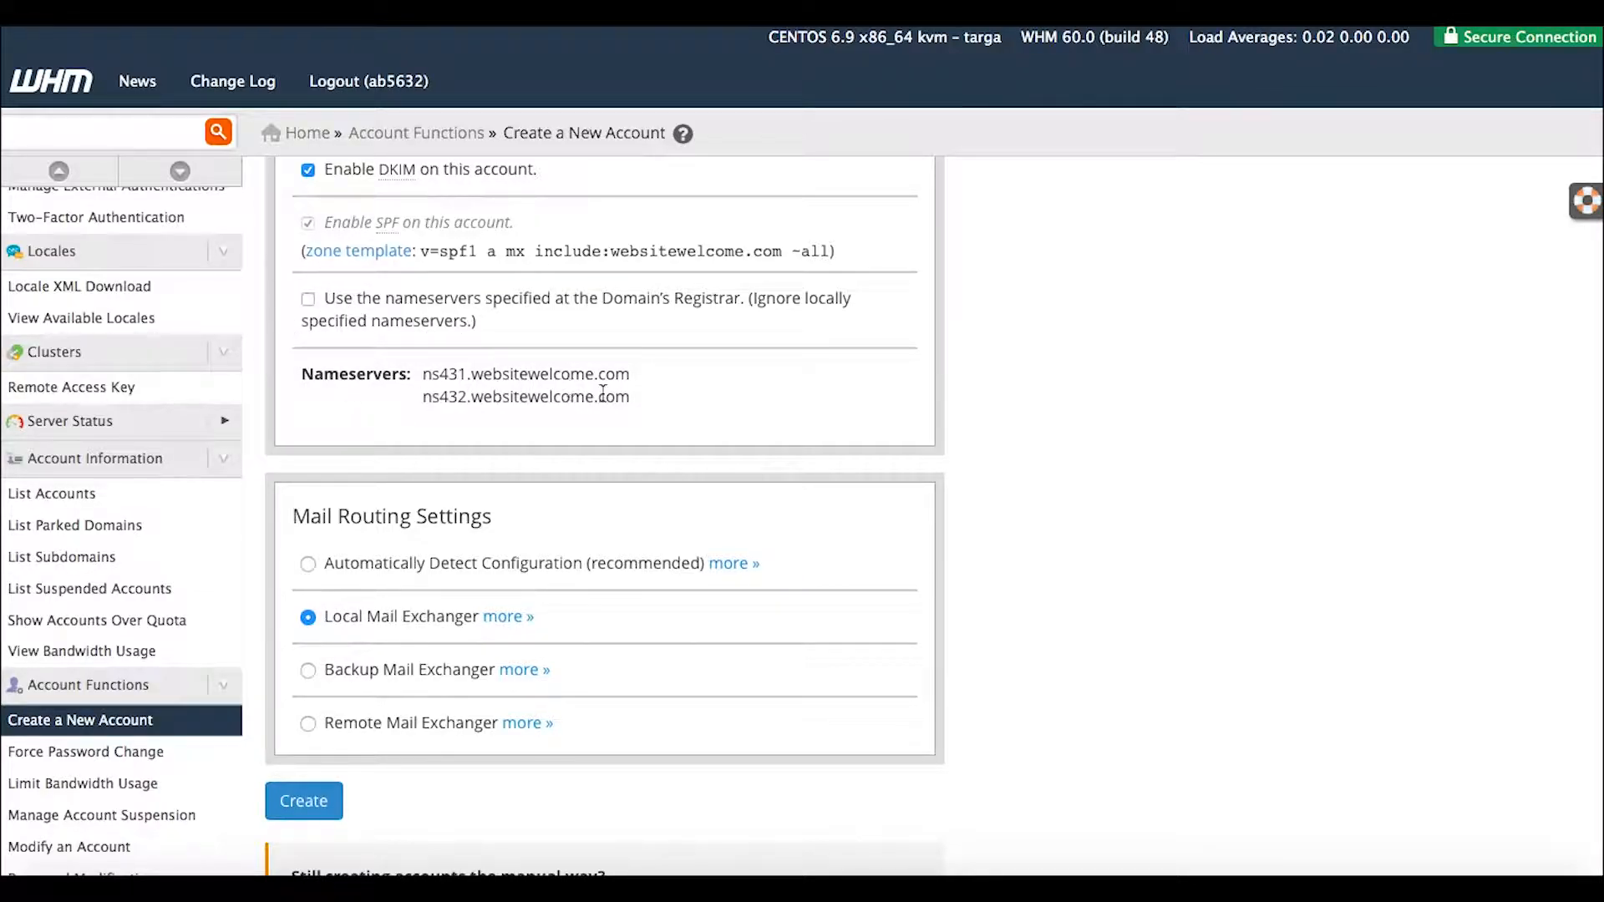
left_click_drag(633, 399, 484, 375)
left_click(424, 371)
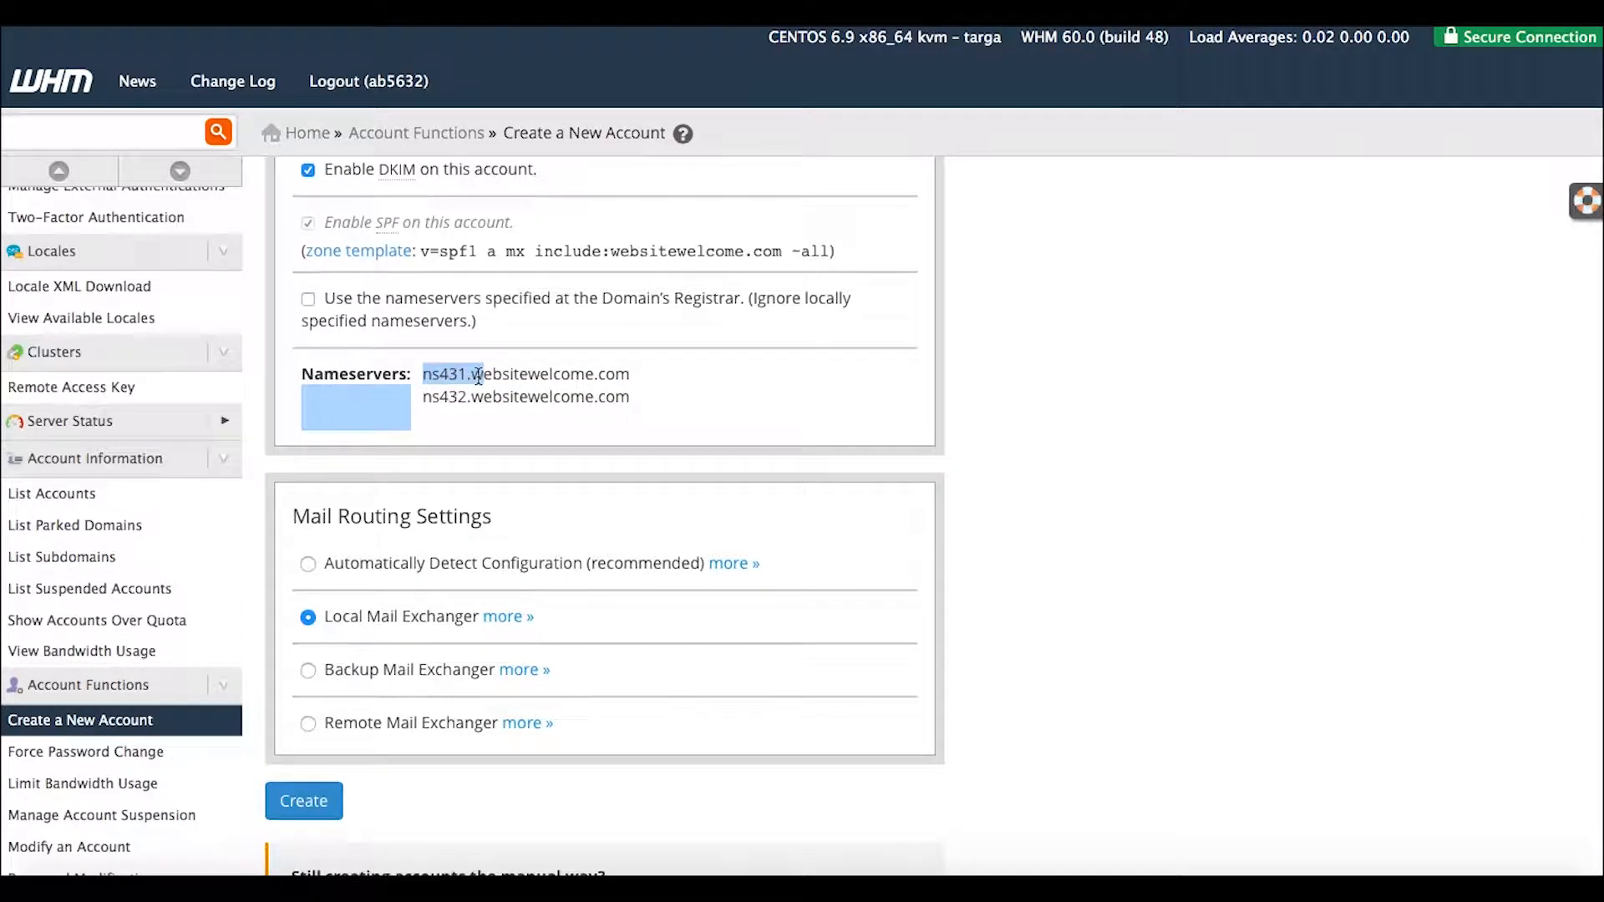
left_click(493, 380)
left_click_drag(629, 370, 426, 378)
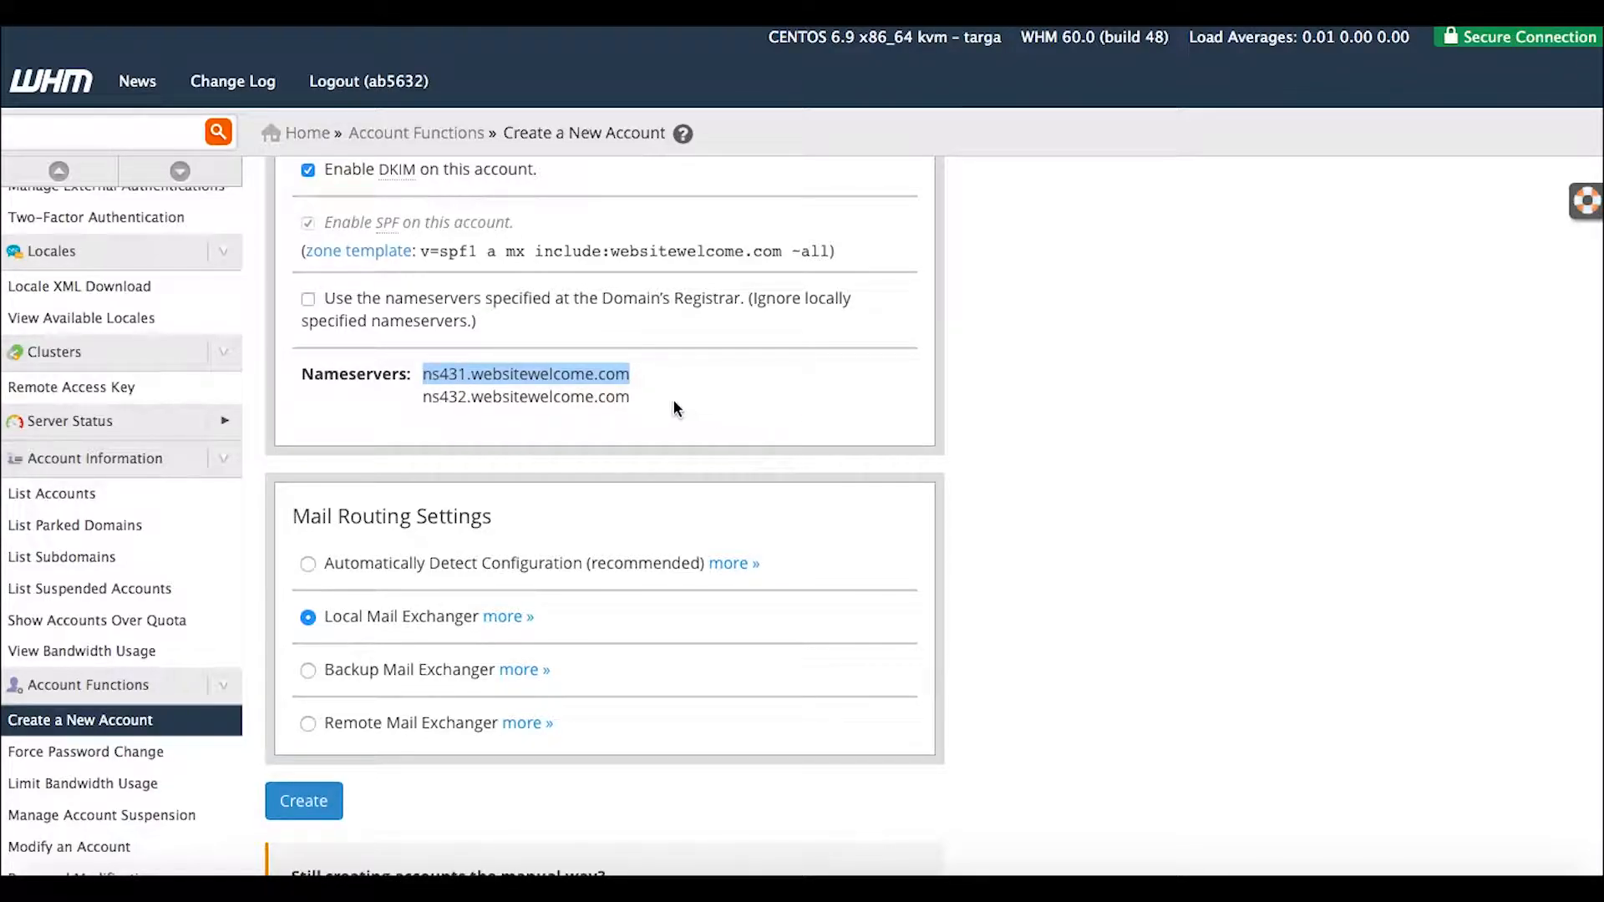
left_click(645, 399)
Set Mail Routing to Automatically Detect Configuration instead of Local Mail Exchanger.
scroll(807, 483, "down", 2)
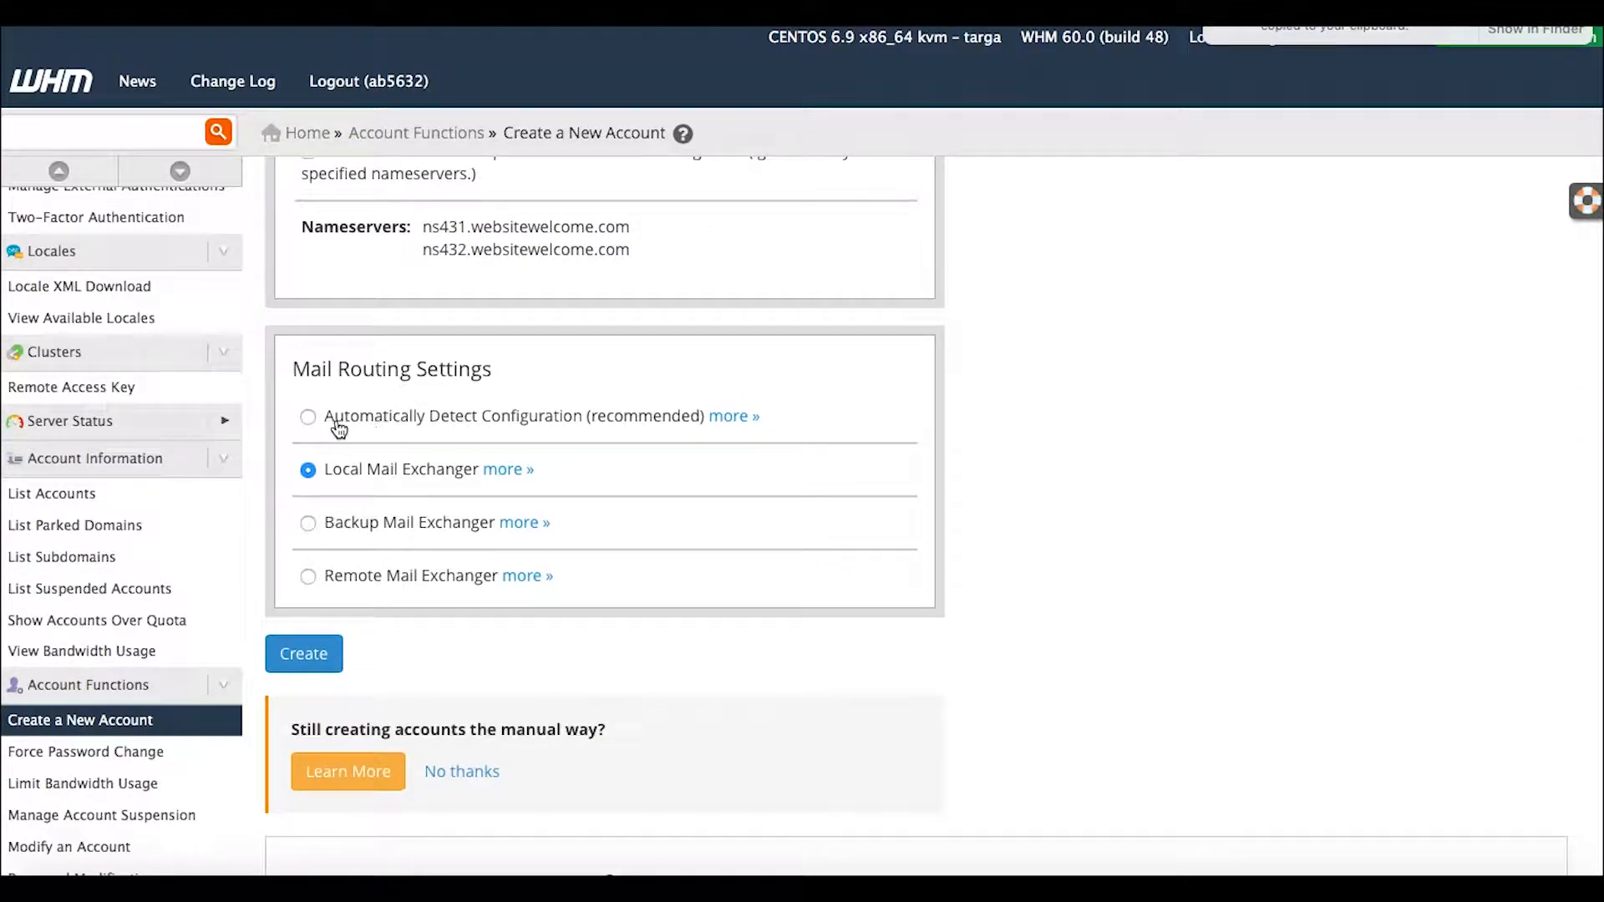
left_click(310, 420)
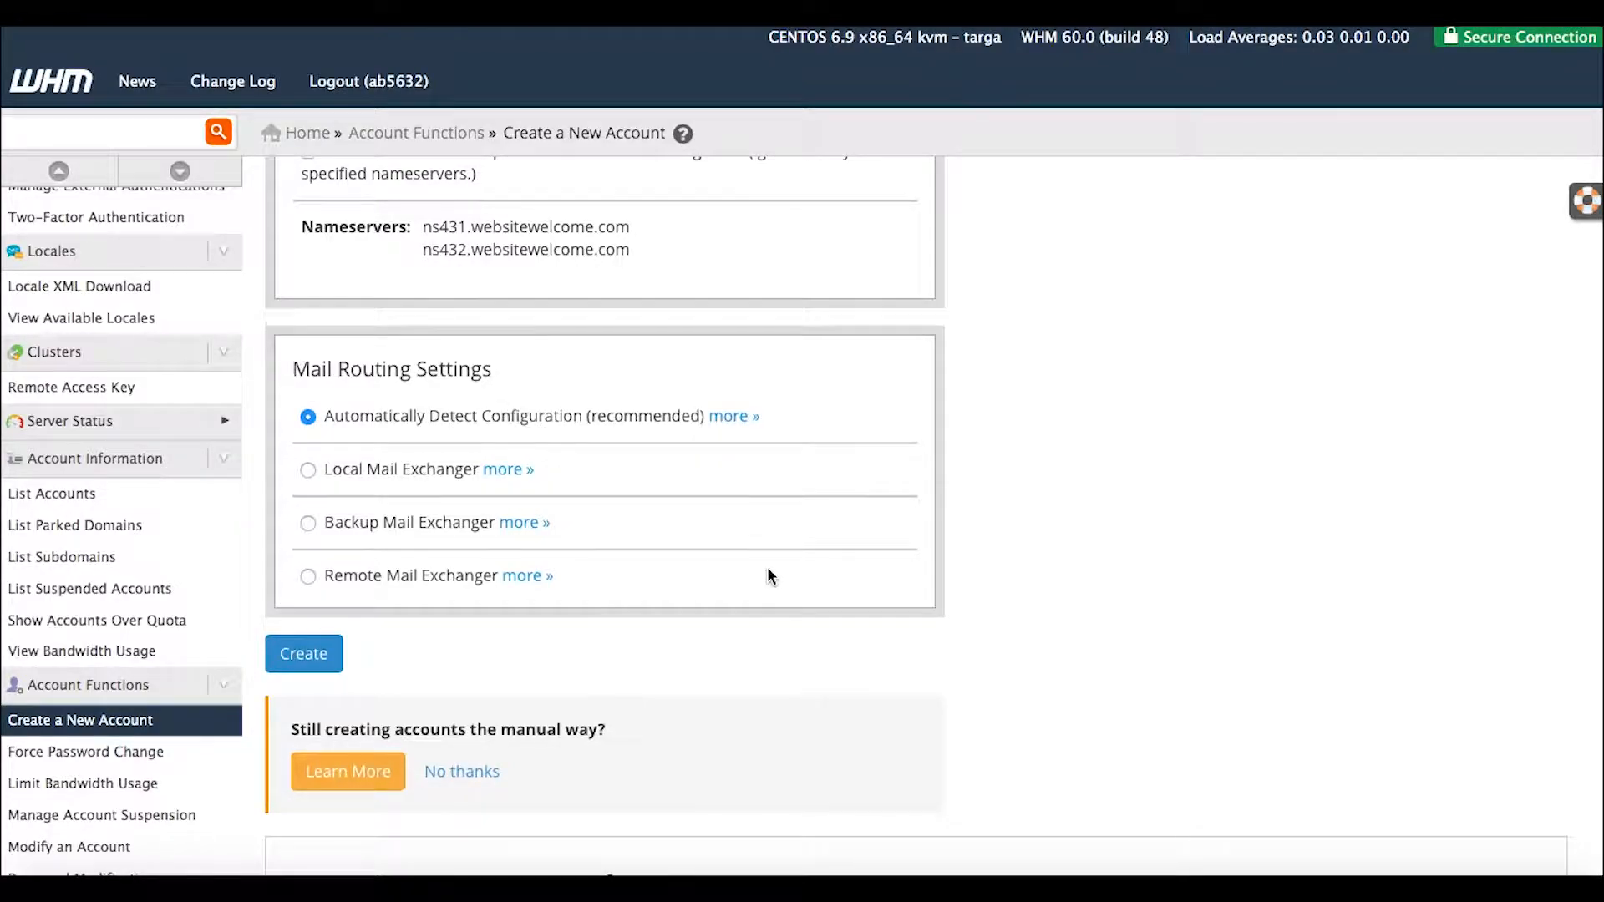
scroll(767, 569, "up", 2)
scroll(830, 635, "up", 20)
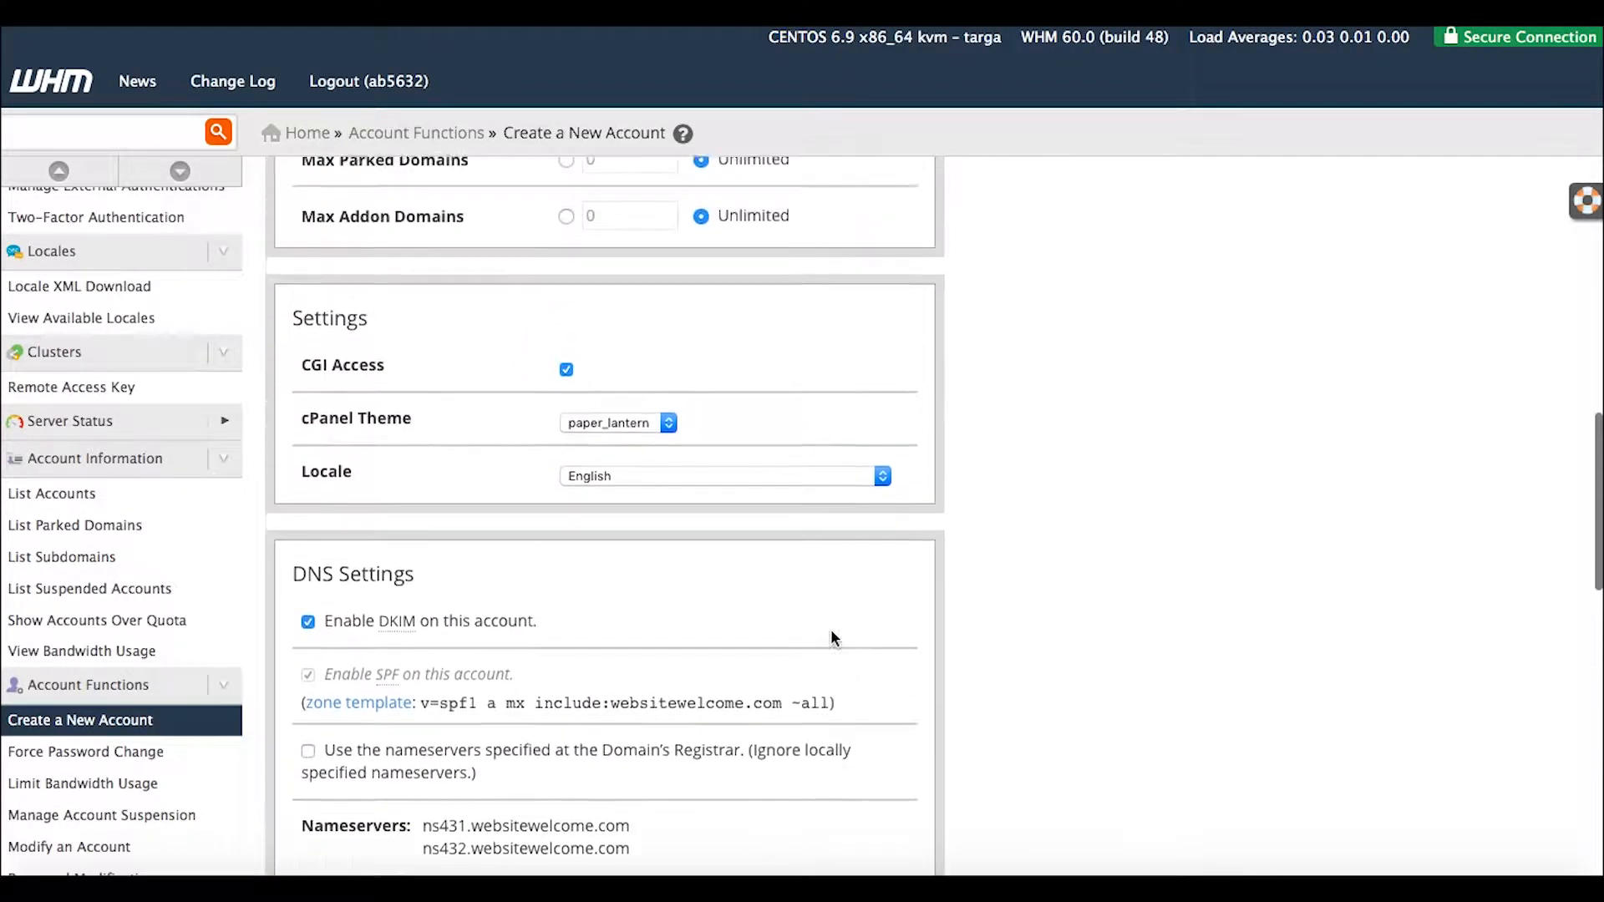
scroll(833, 637, "down", 20)
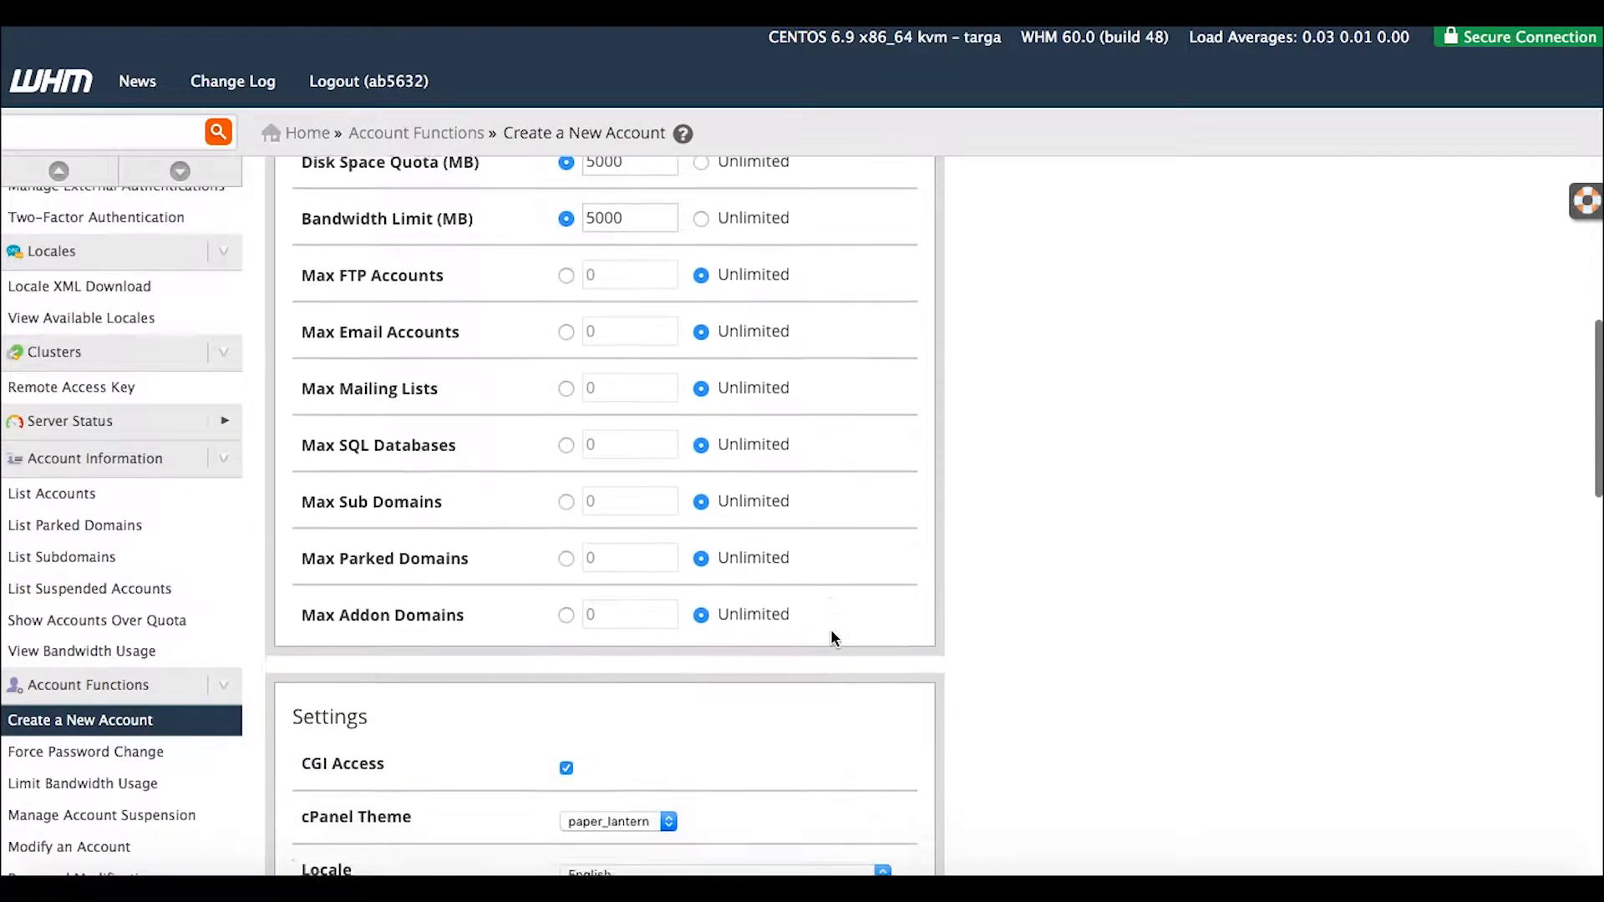
scroll(831, 638, "down", 2)
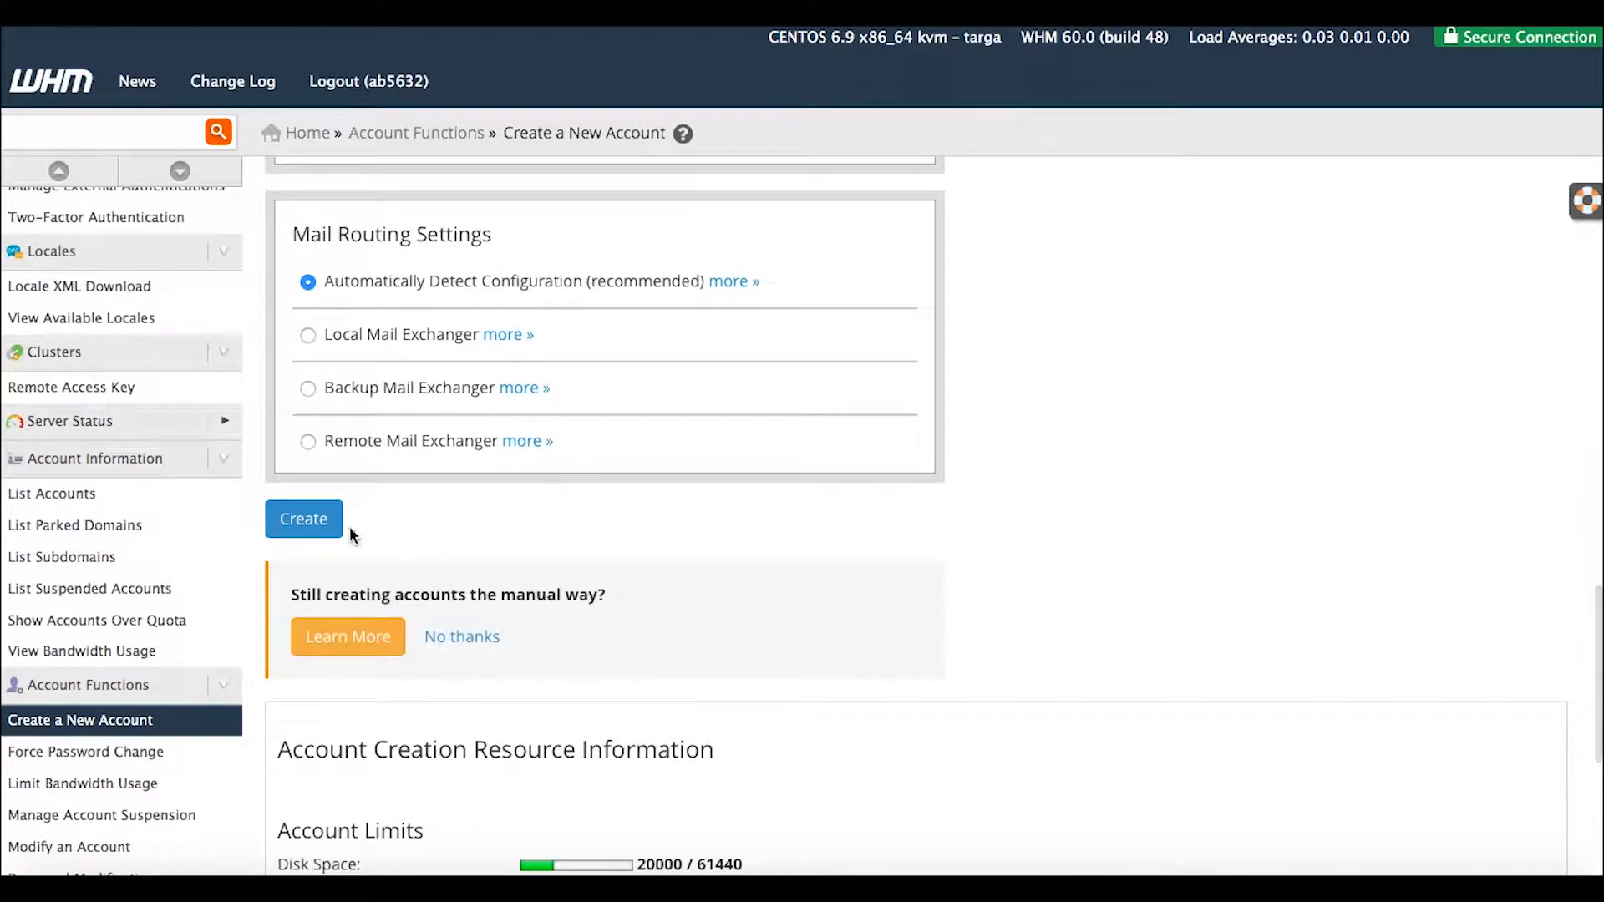
Create the beautifulworld.biz account and review the successful creation log.
left_click(307, 522)
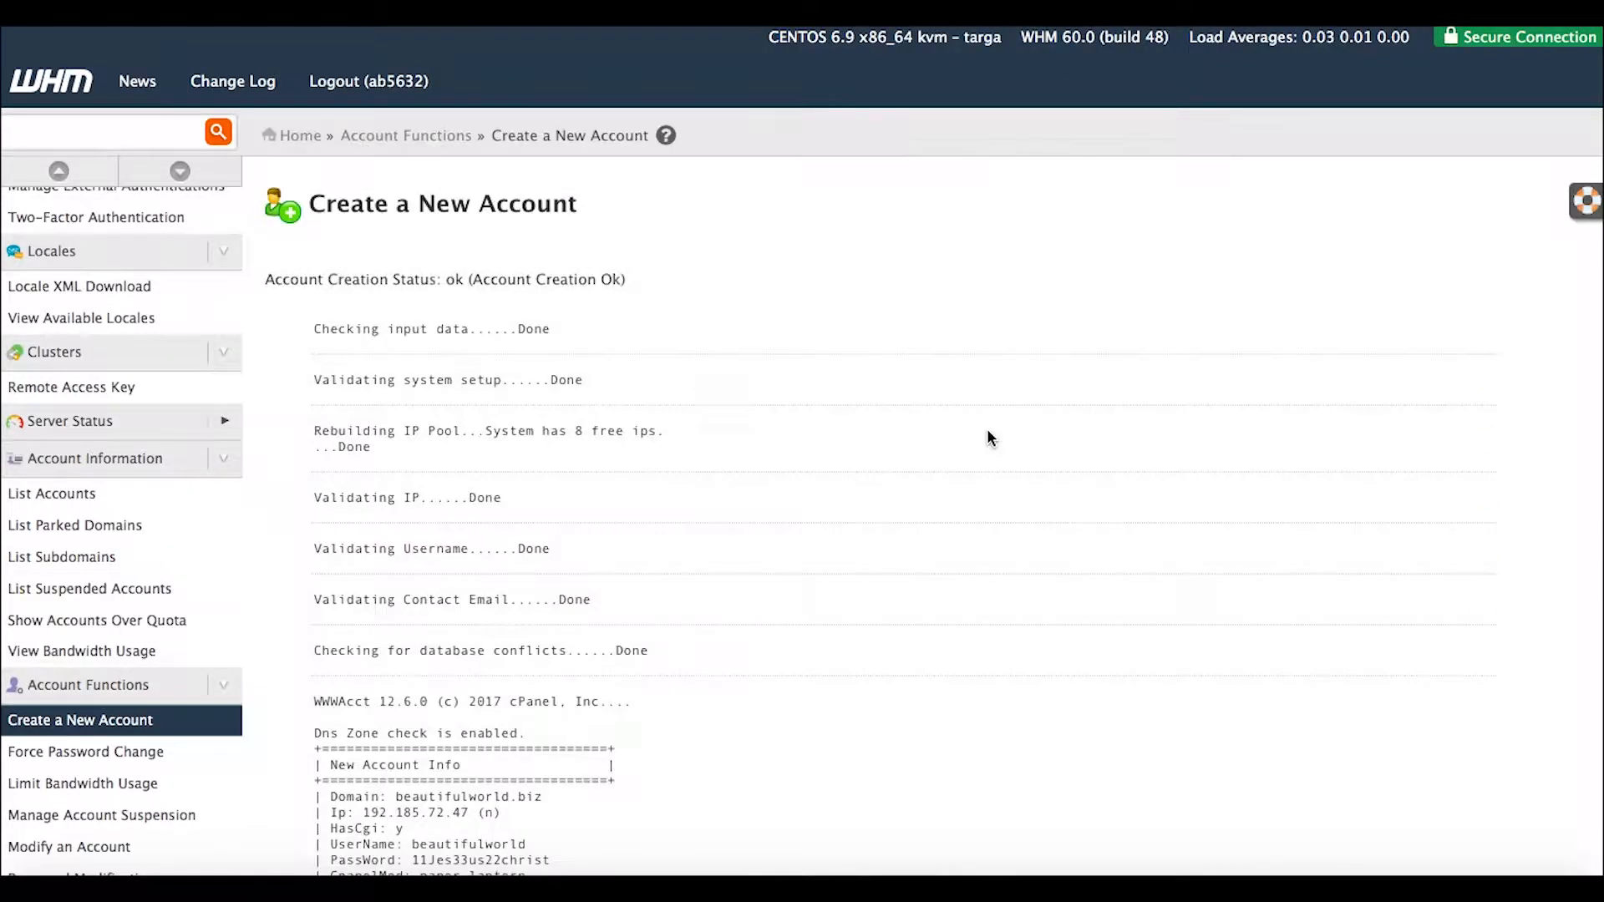
scroll(986, 434, "down", 15)
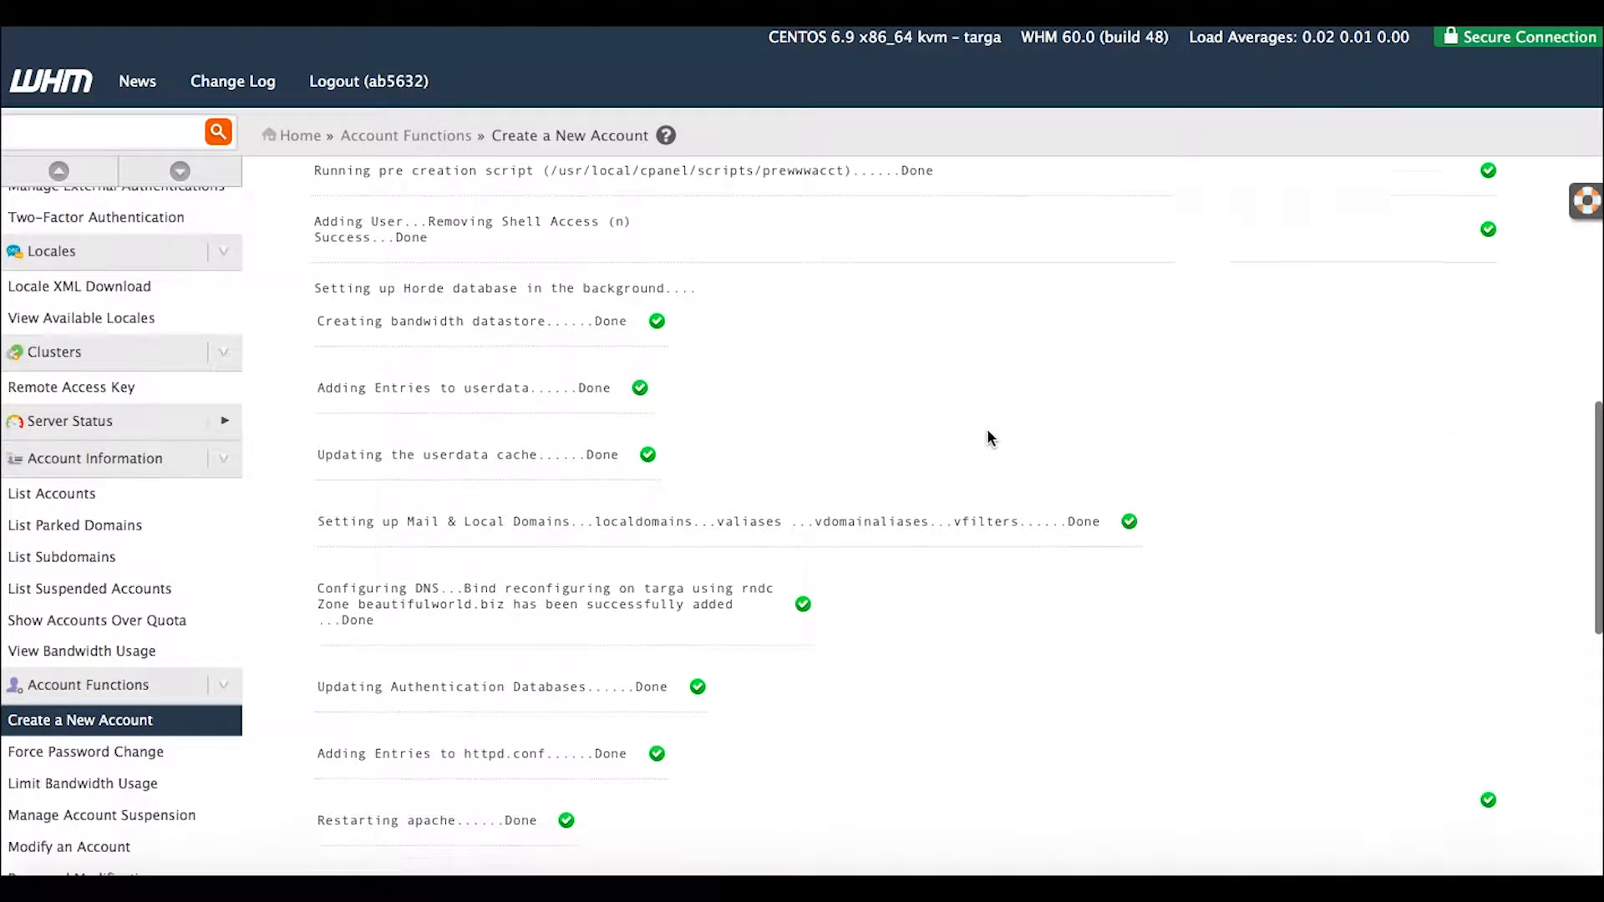
scroll(986, 436, "up", 15)
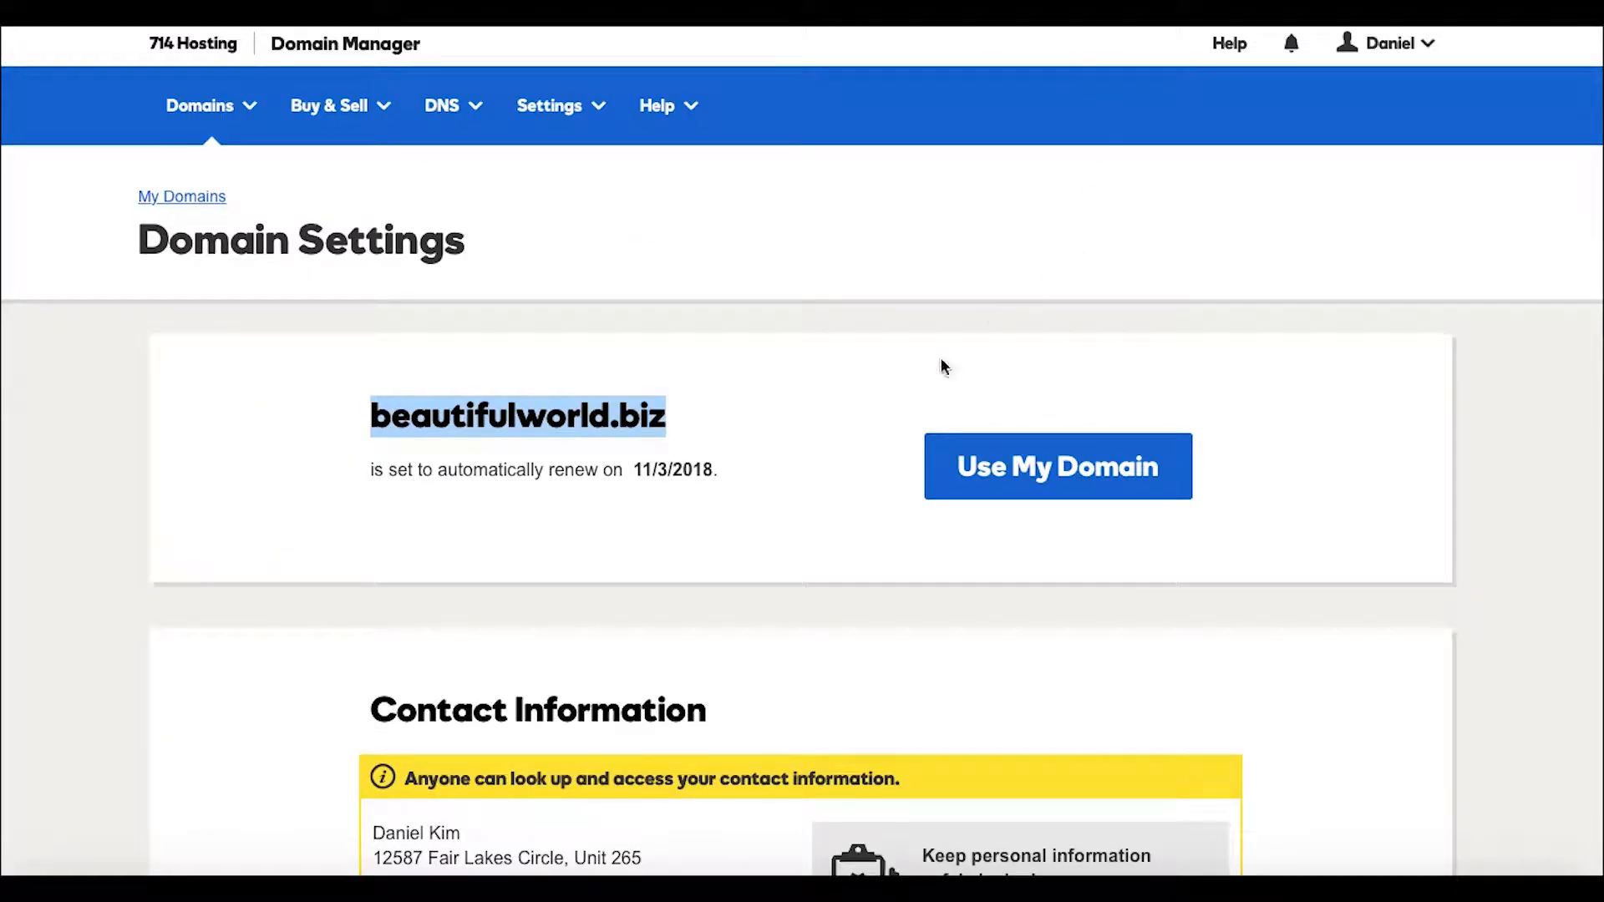
Go to Manage DNS for beautifulworld.biz in the 714 Hosting Domain Manager.
left_click(1042, 474)
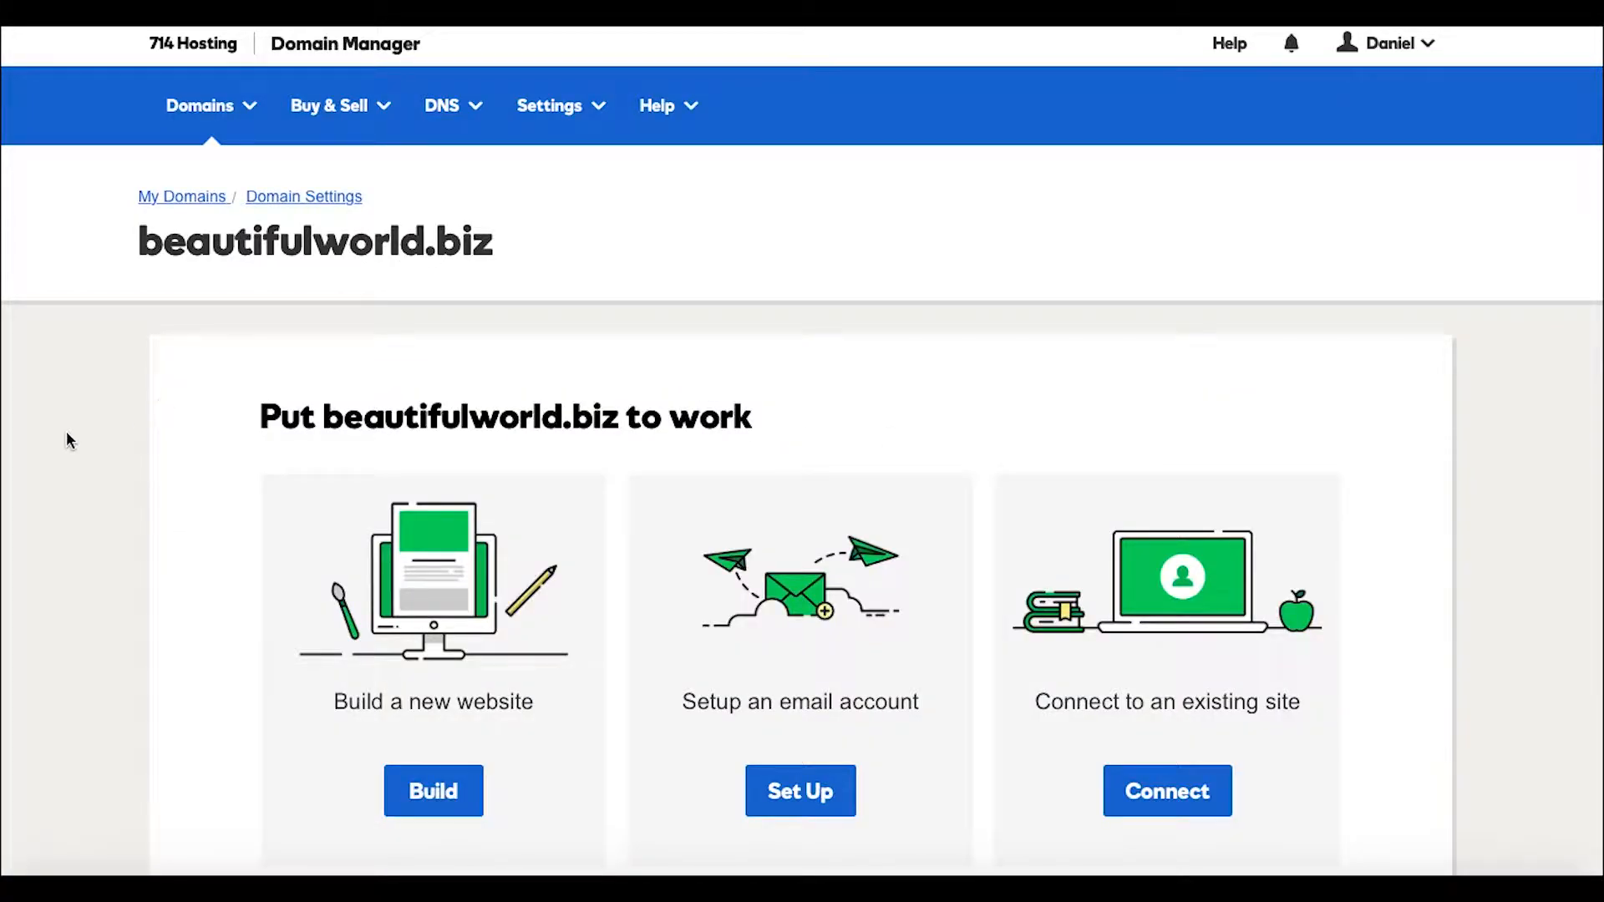
scroll(79, 552, "down", 3)
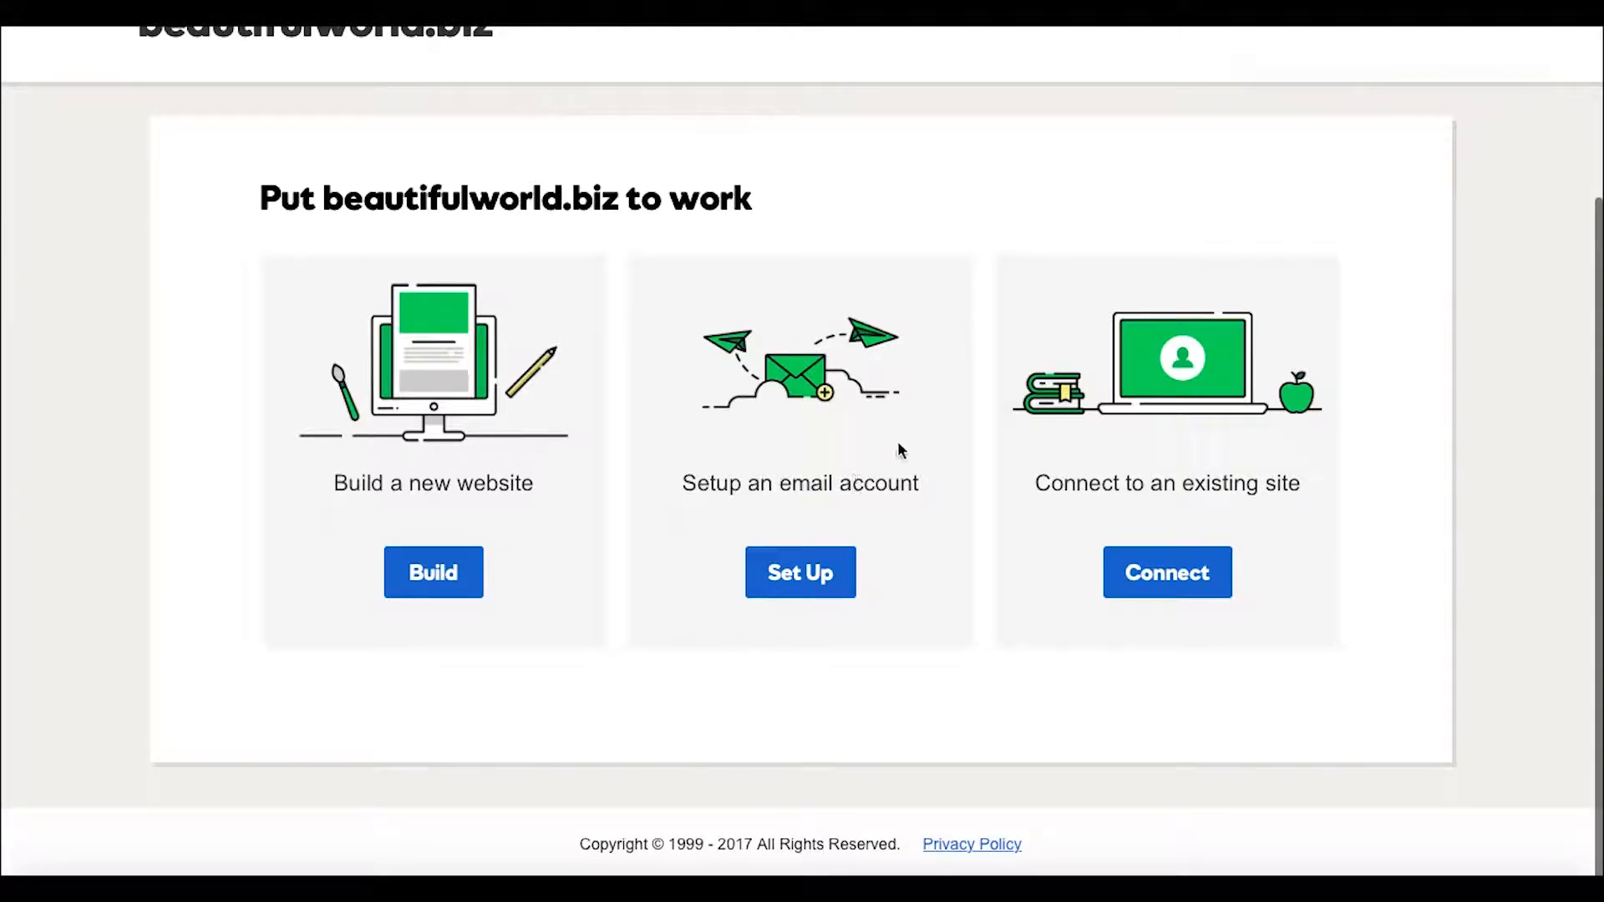
scroll(1033, 476, "up", 3)
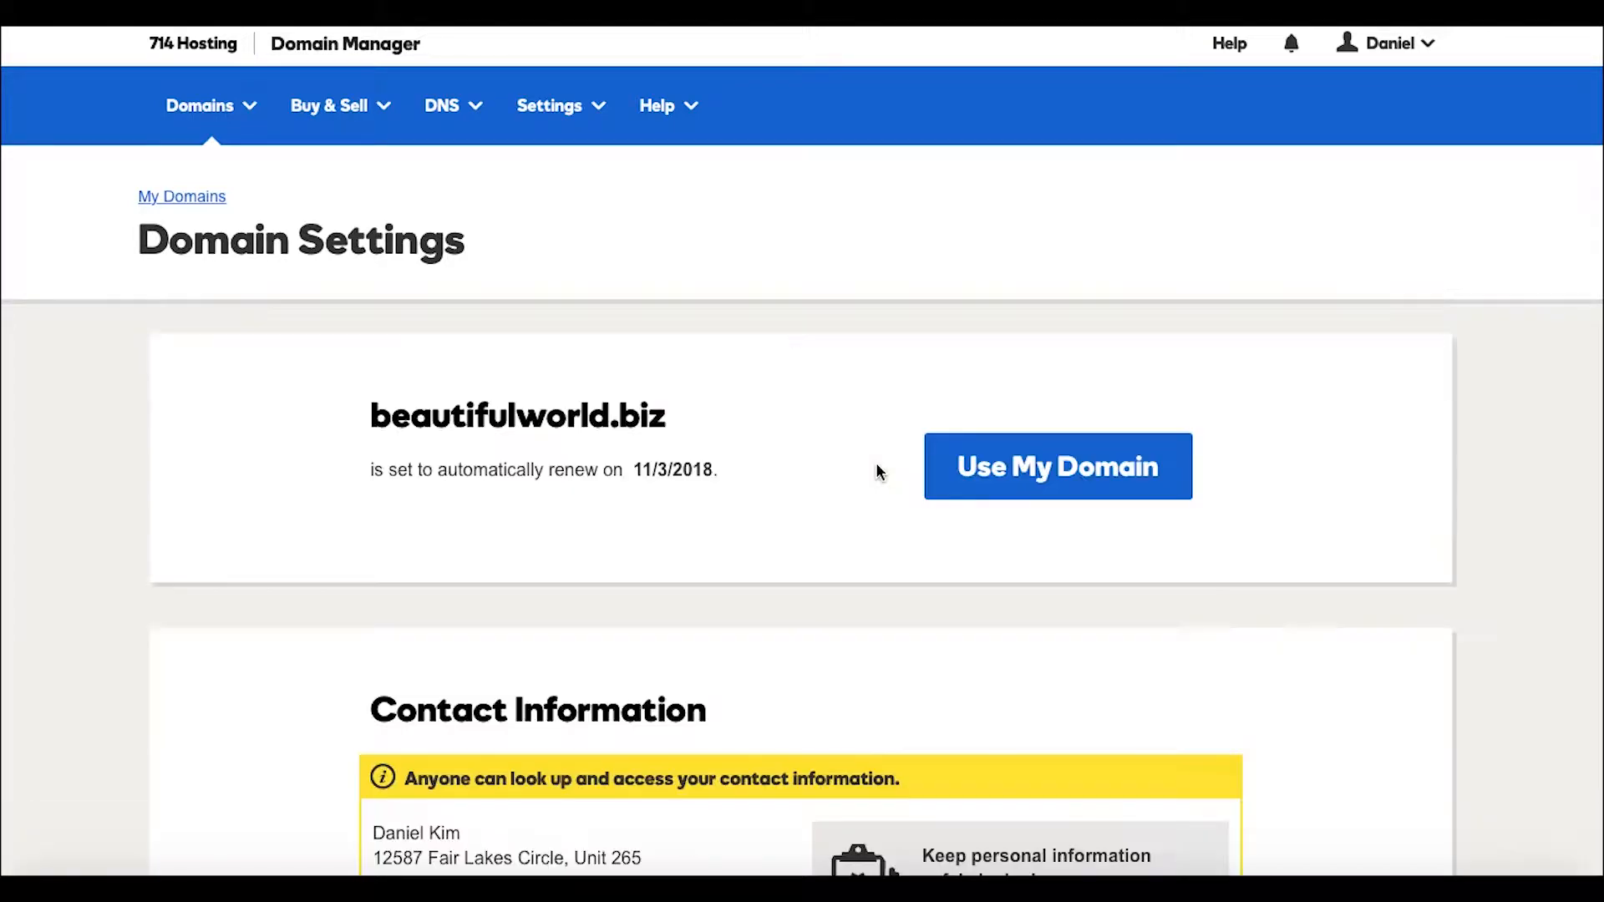
scroll(876, 463, "down", 10)
scroll(876, 464, "down", 3)
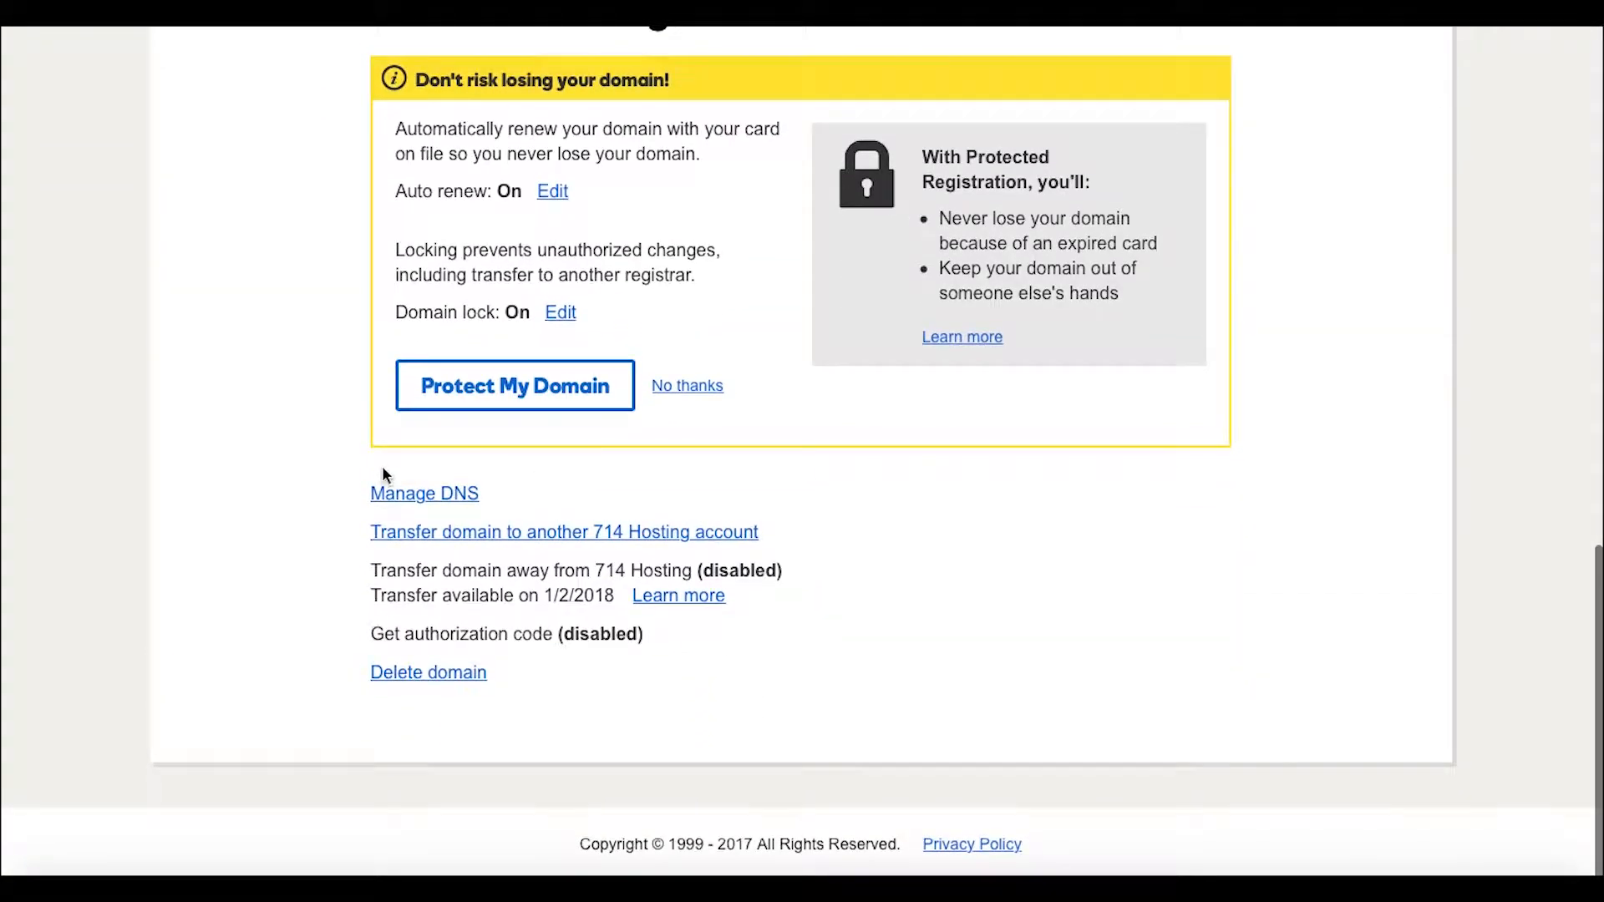
left_click(402, 495)
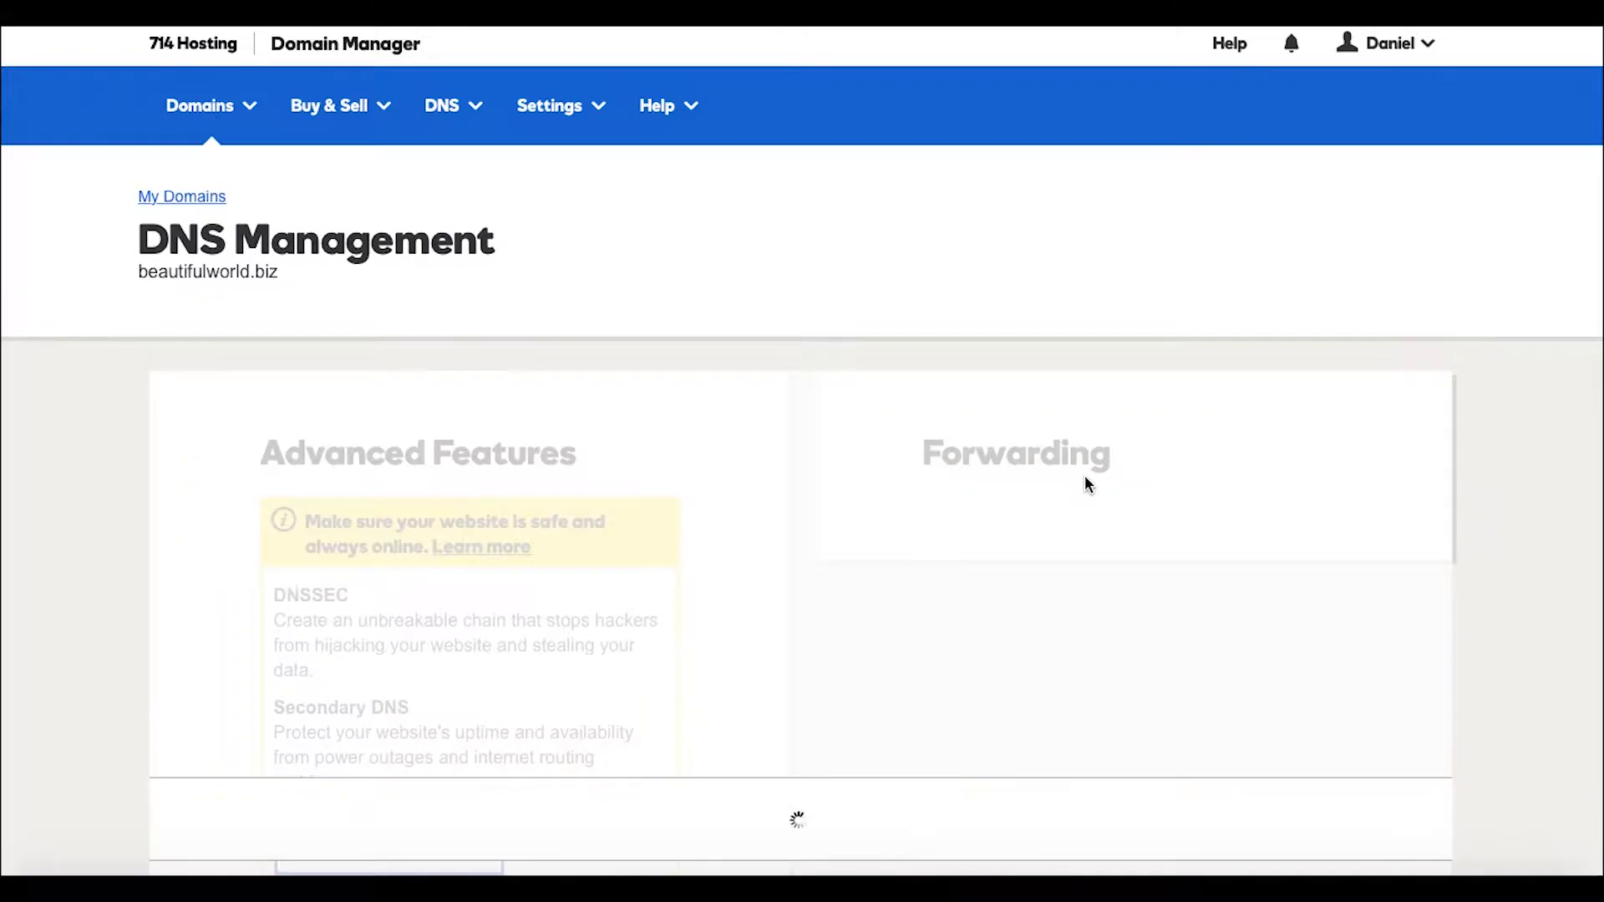
Change the nameserver type from Default to Custom and clear the wrongly pasted URL.
scroll(1086, 480, "down", 5)
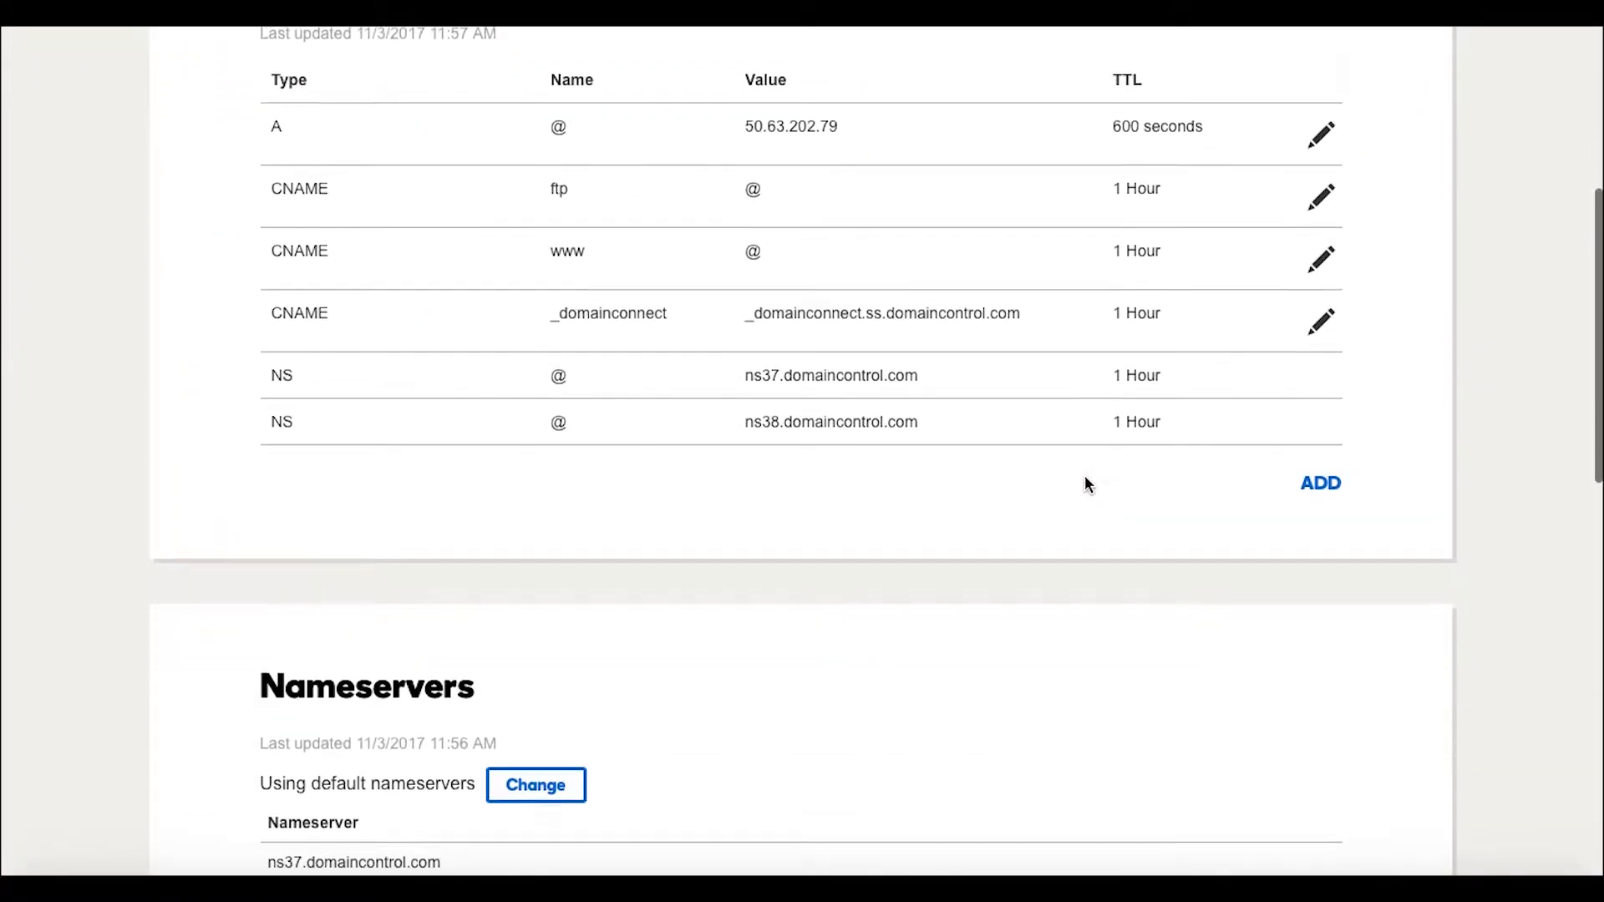
scroll(1085, 483, "down", 3)
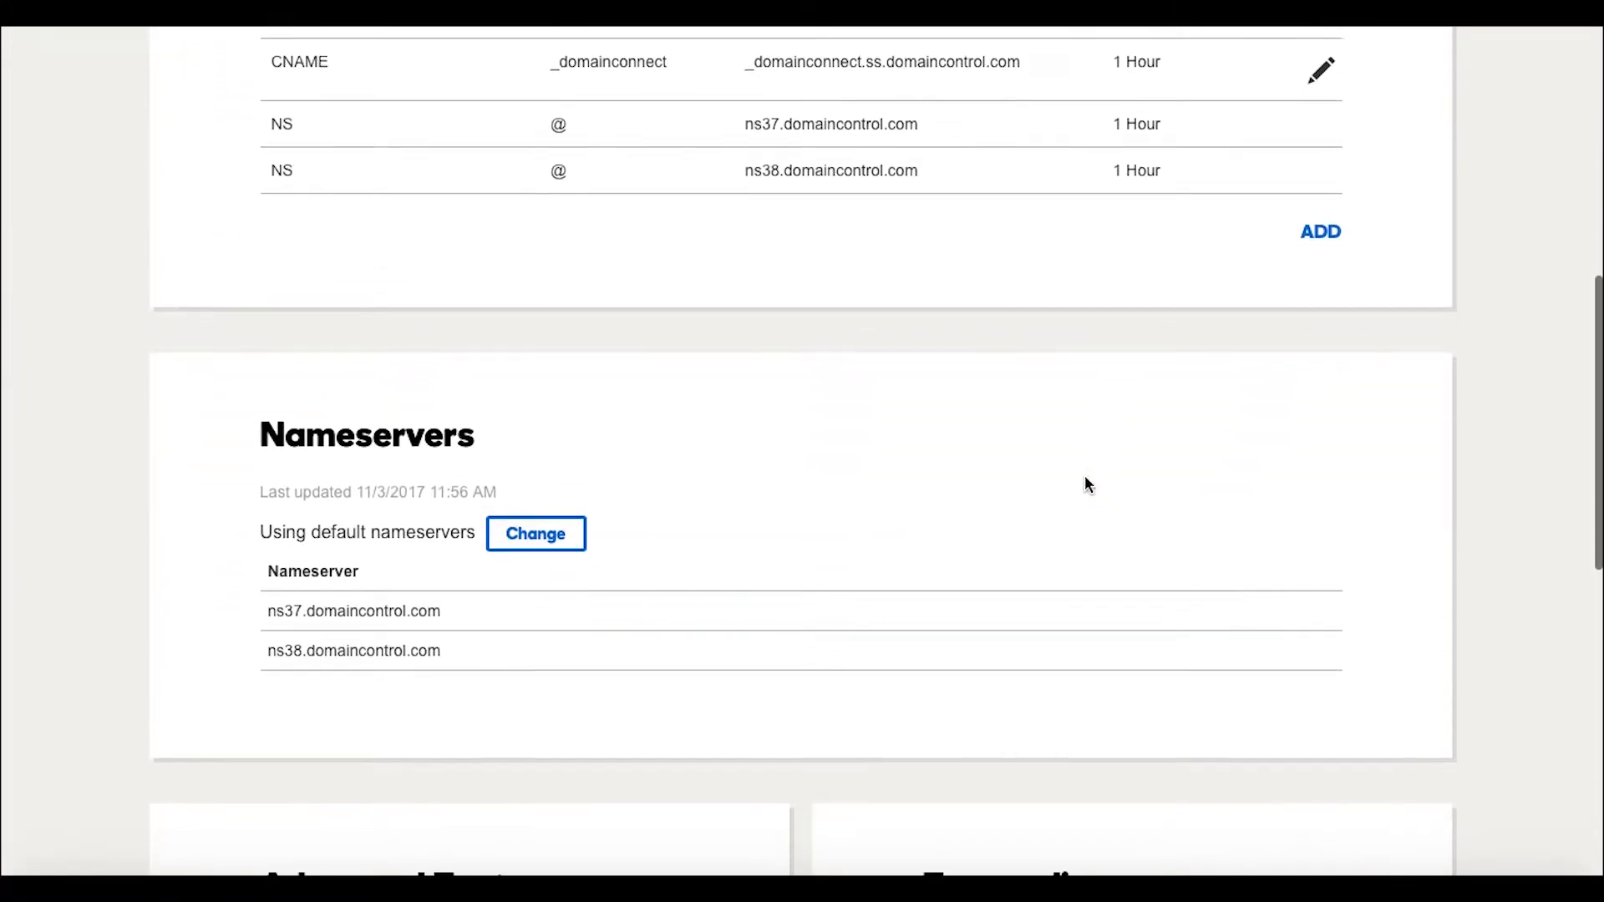
left_click(539, 541)
left_click(706, 552)
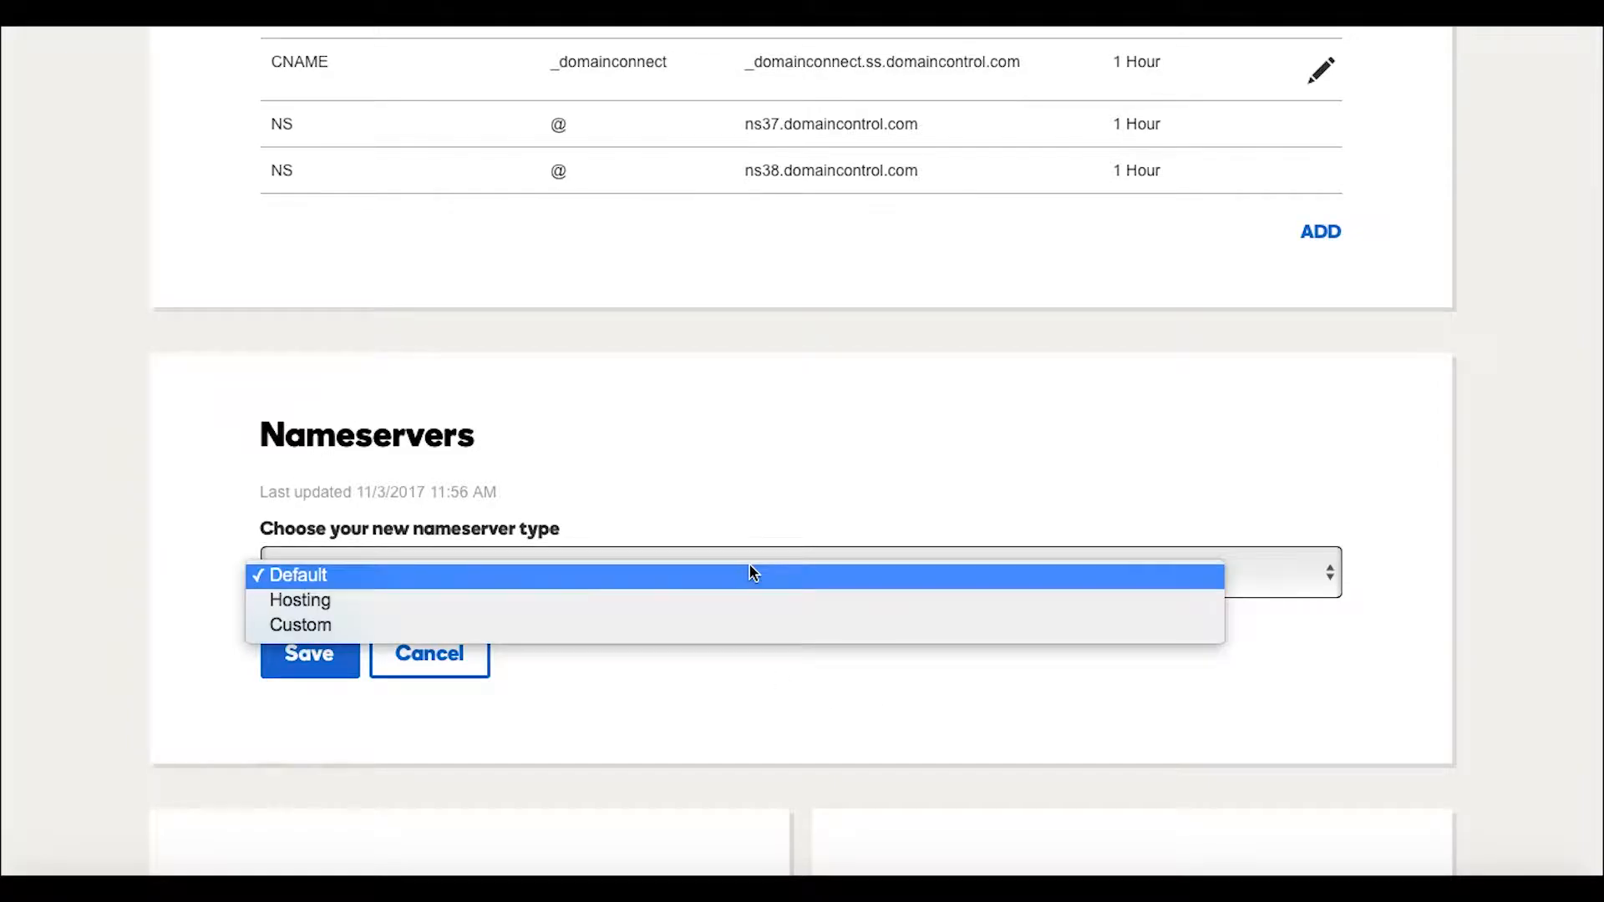
left_click(438, 625)
left_click(508, 710)
key("super+v")
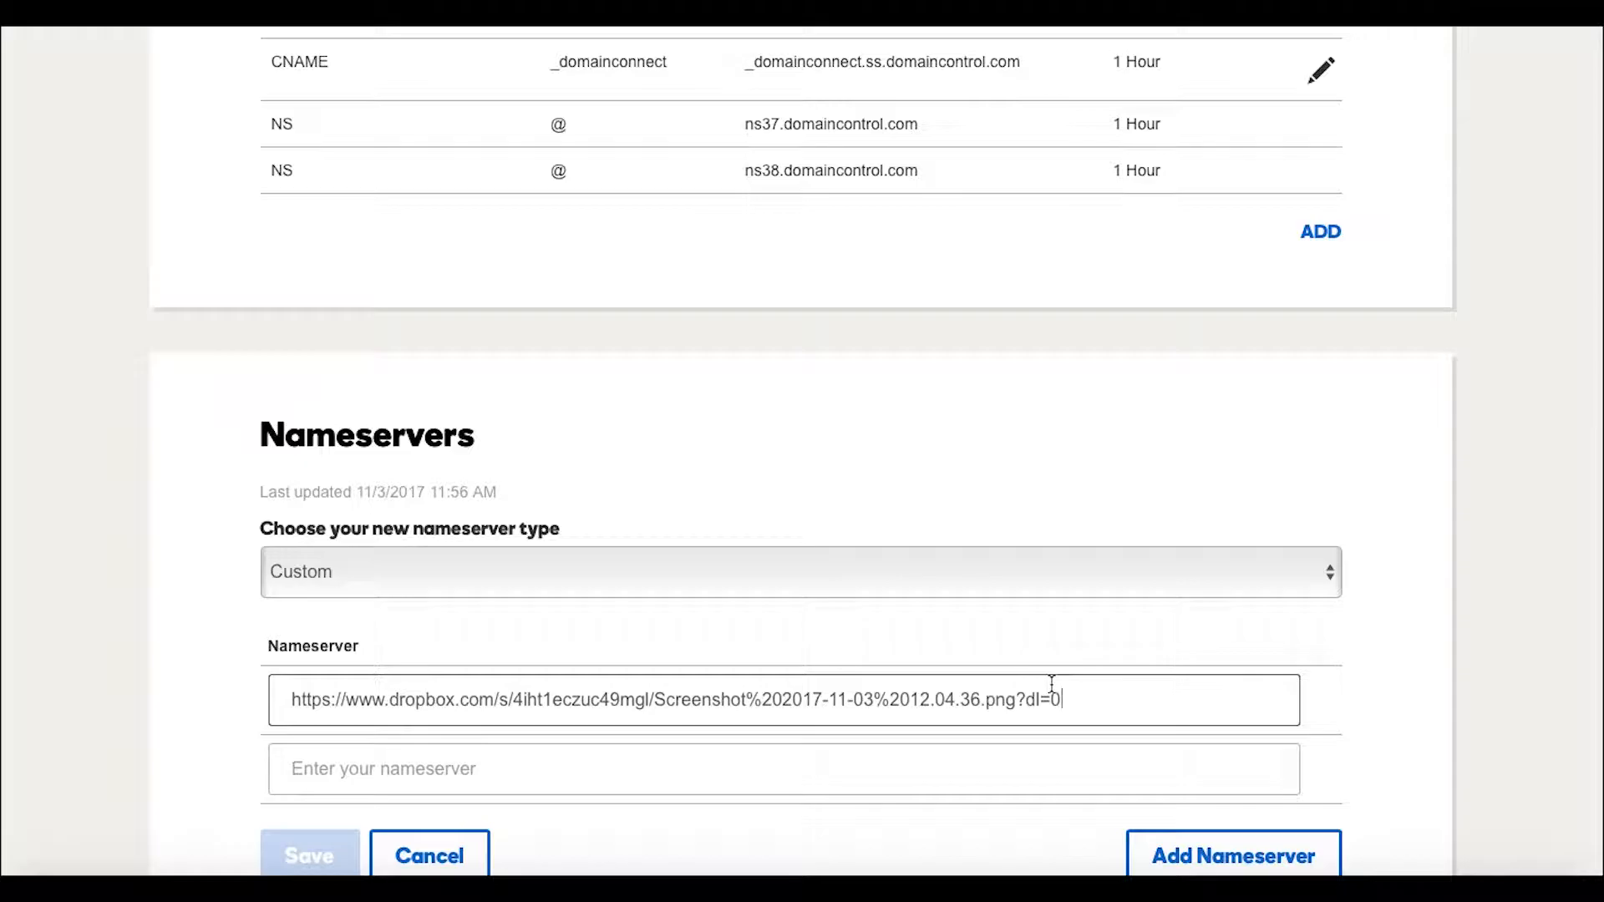
left_click_drag(1063, 694, 290, 675)
key("BackSpace")
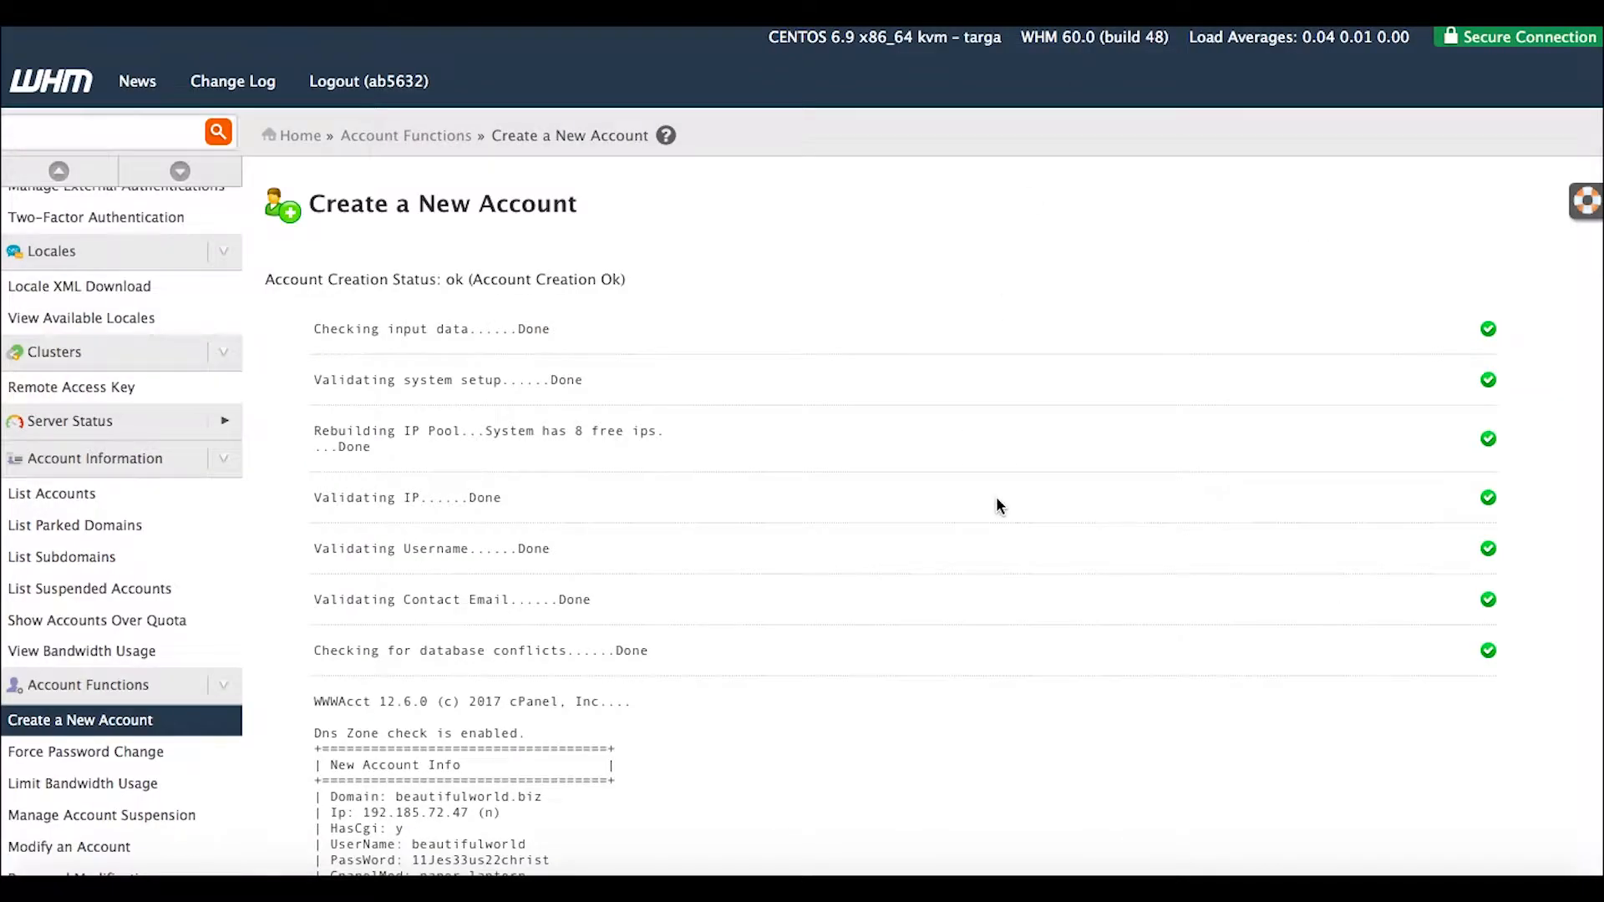
Select NameServer1, ns431.websitewelcome.com, in the WHM New Account Info log.
scroll(997, 500, "up", 5)
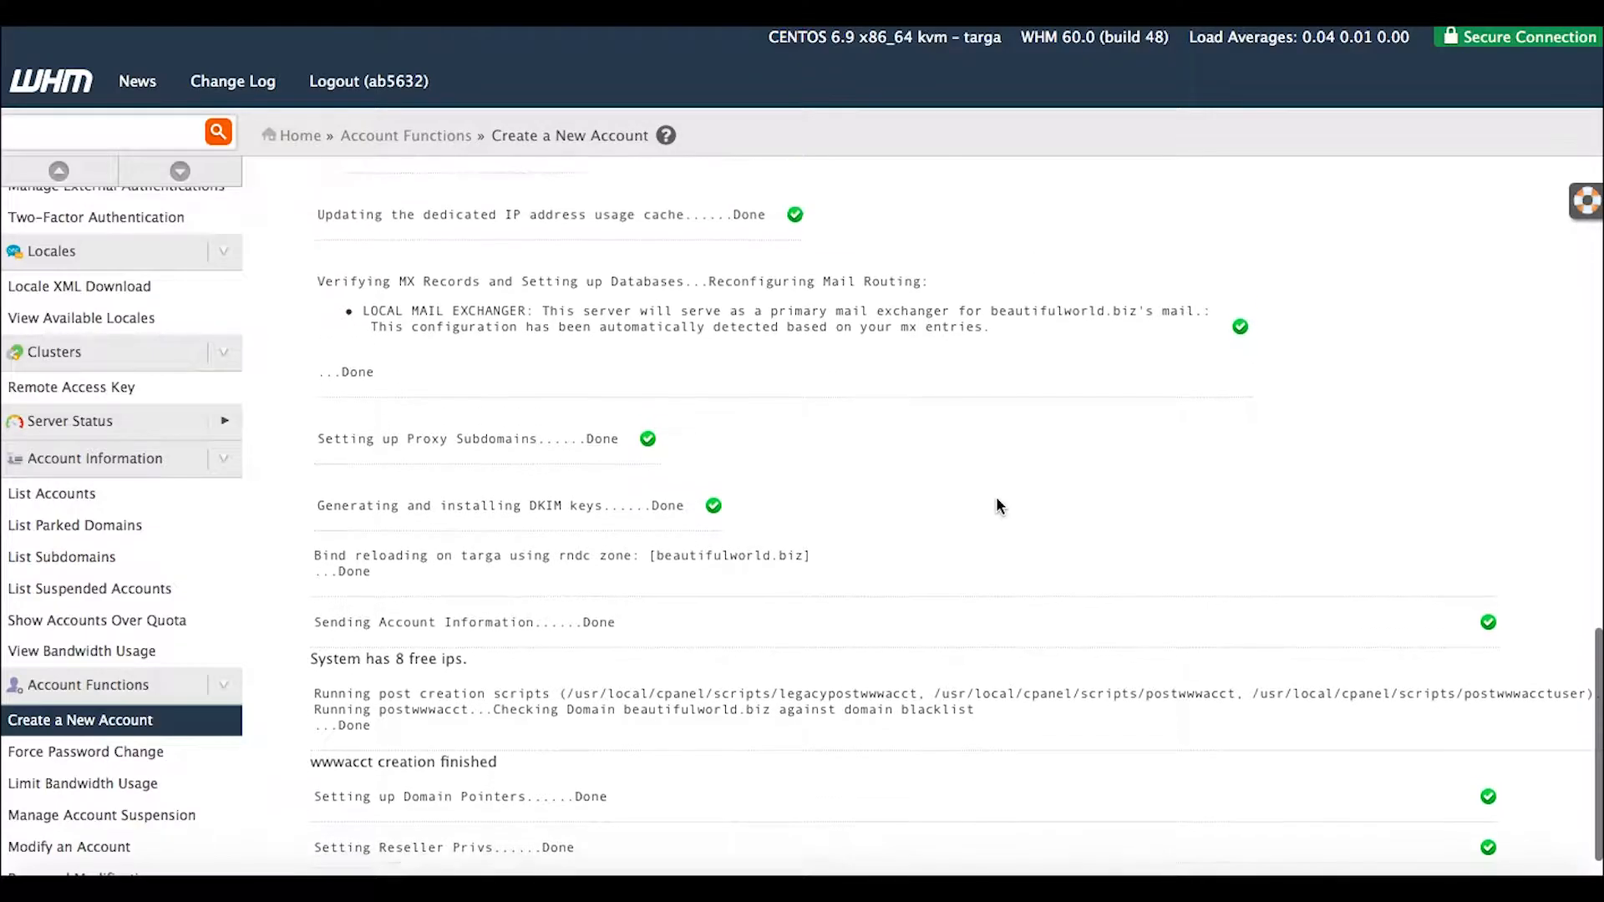
scroll(997, 499, "up", 3)
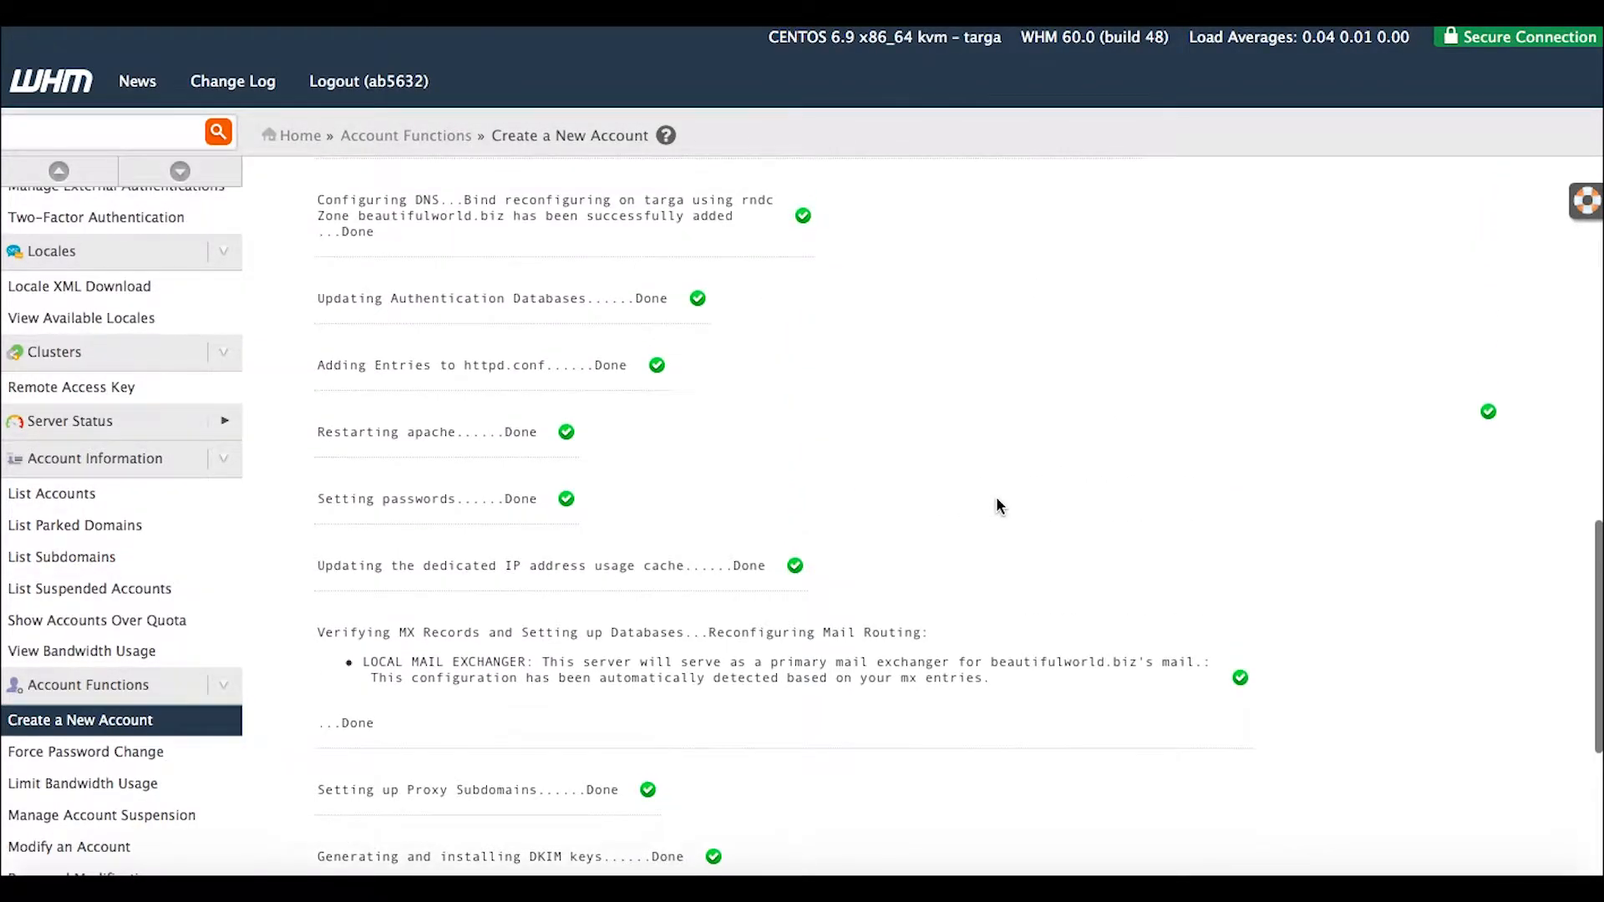
scroll(996, 504, "up", 4)
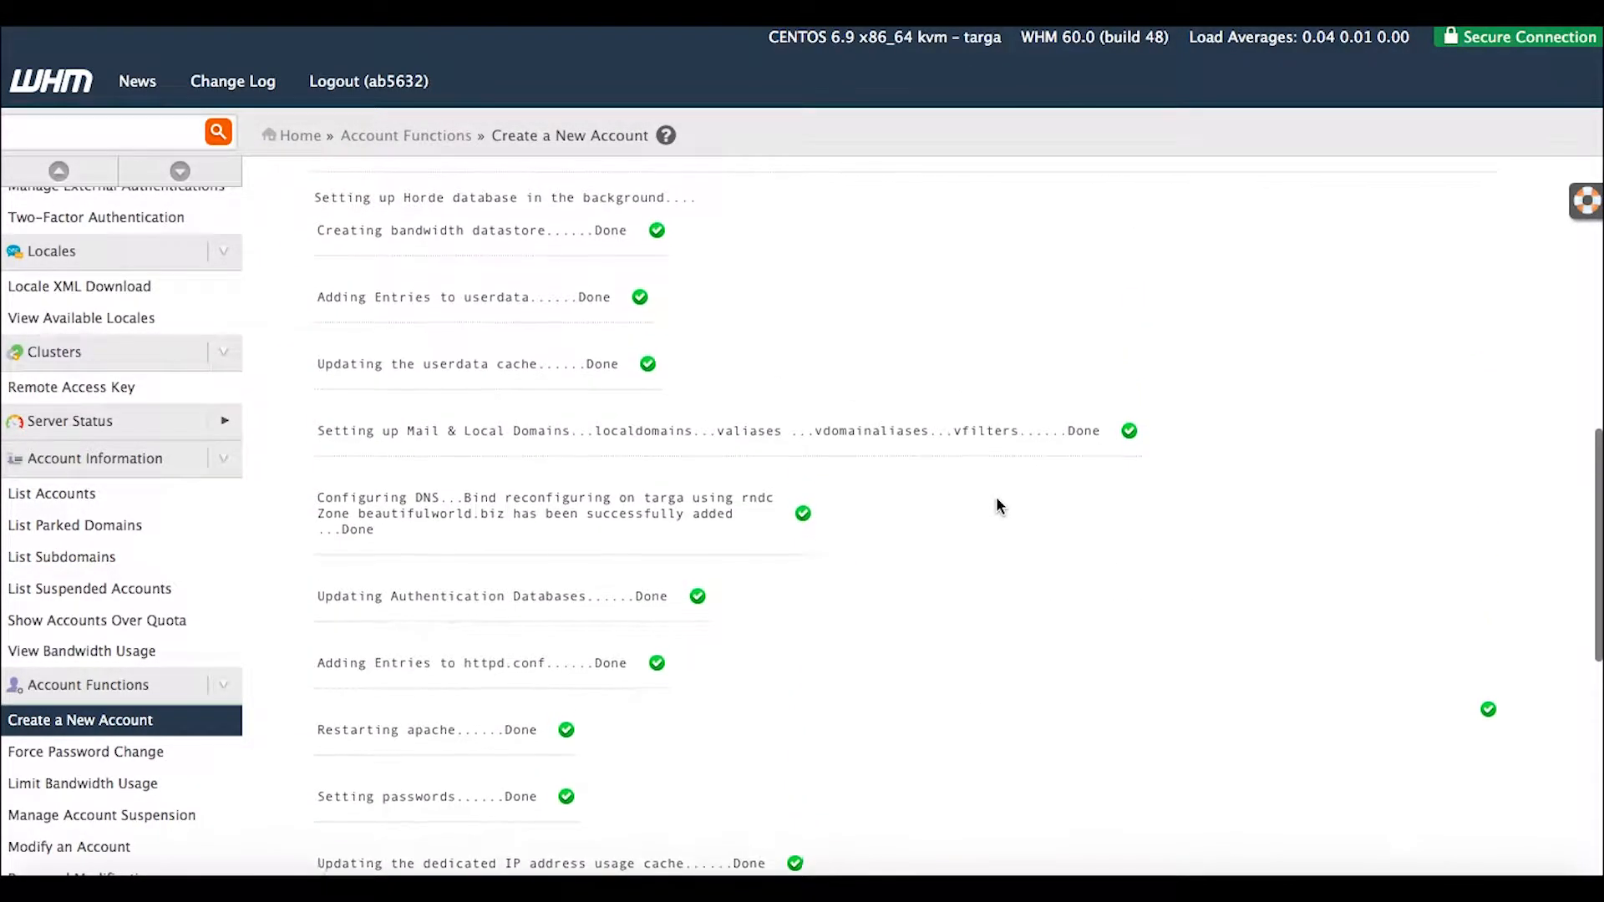
scroll(996, 504, "up", 10)
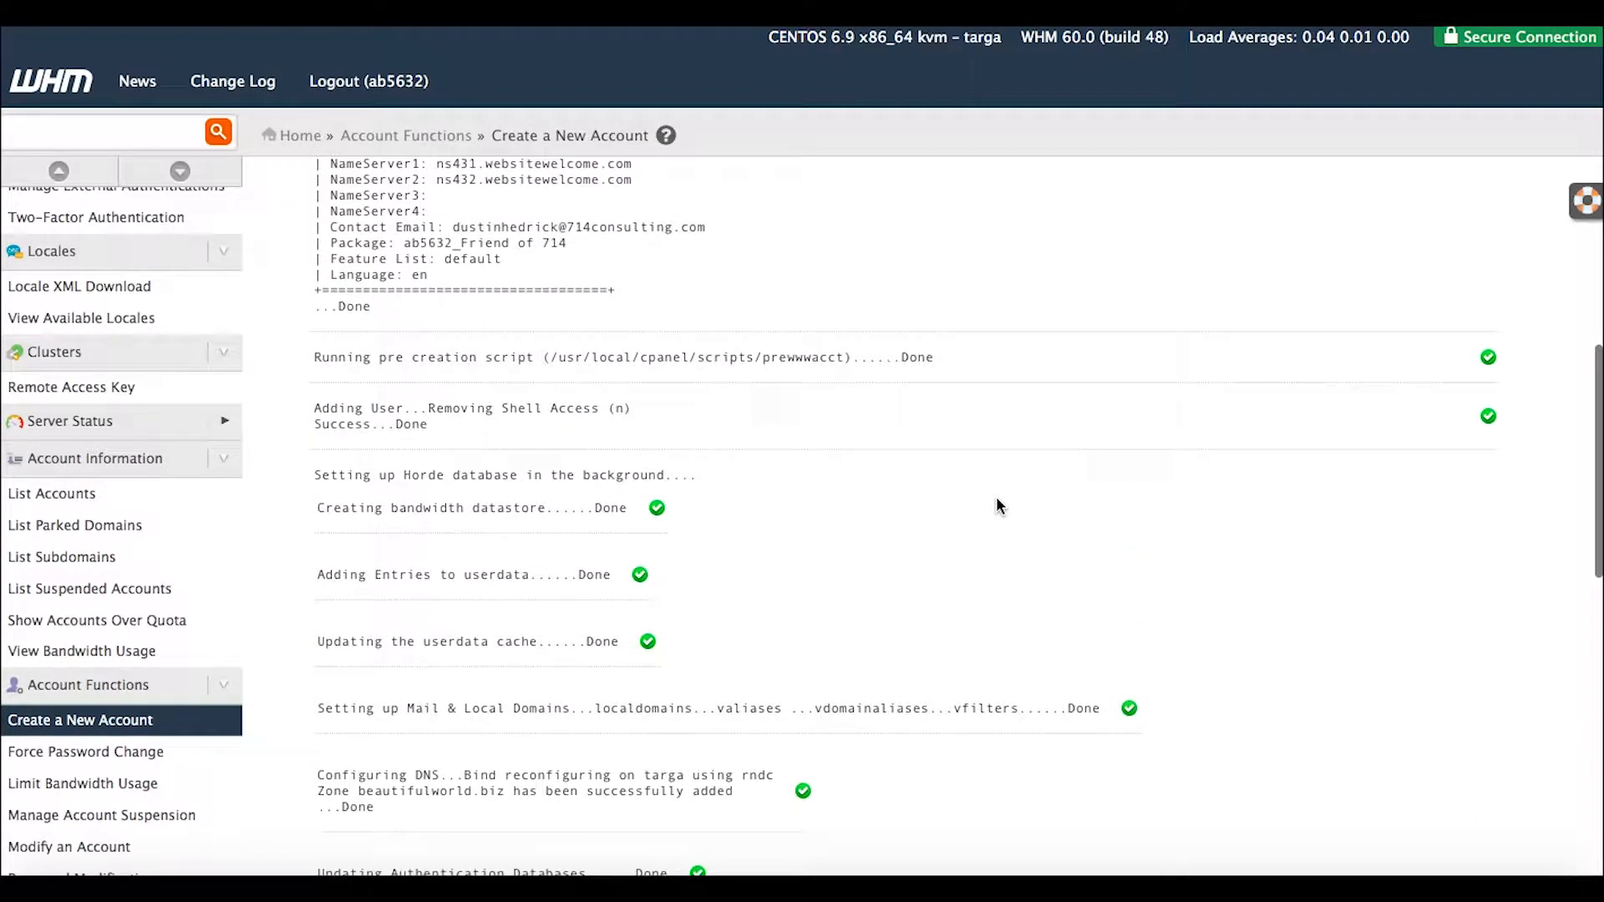
scroll(996, 497, "down", 8)
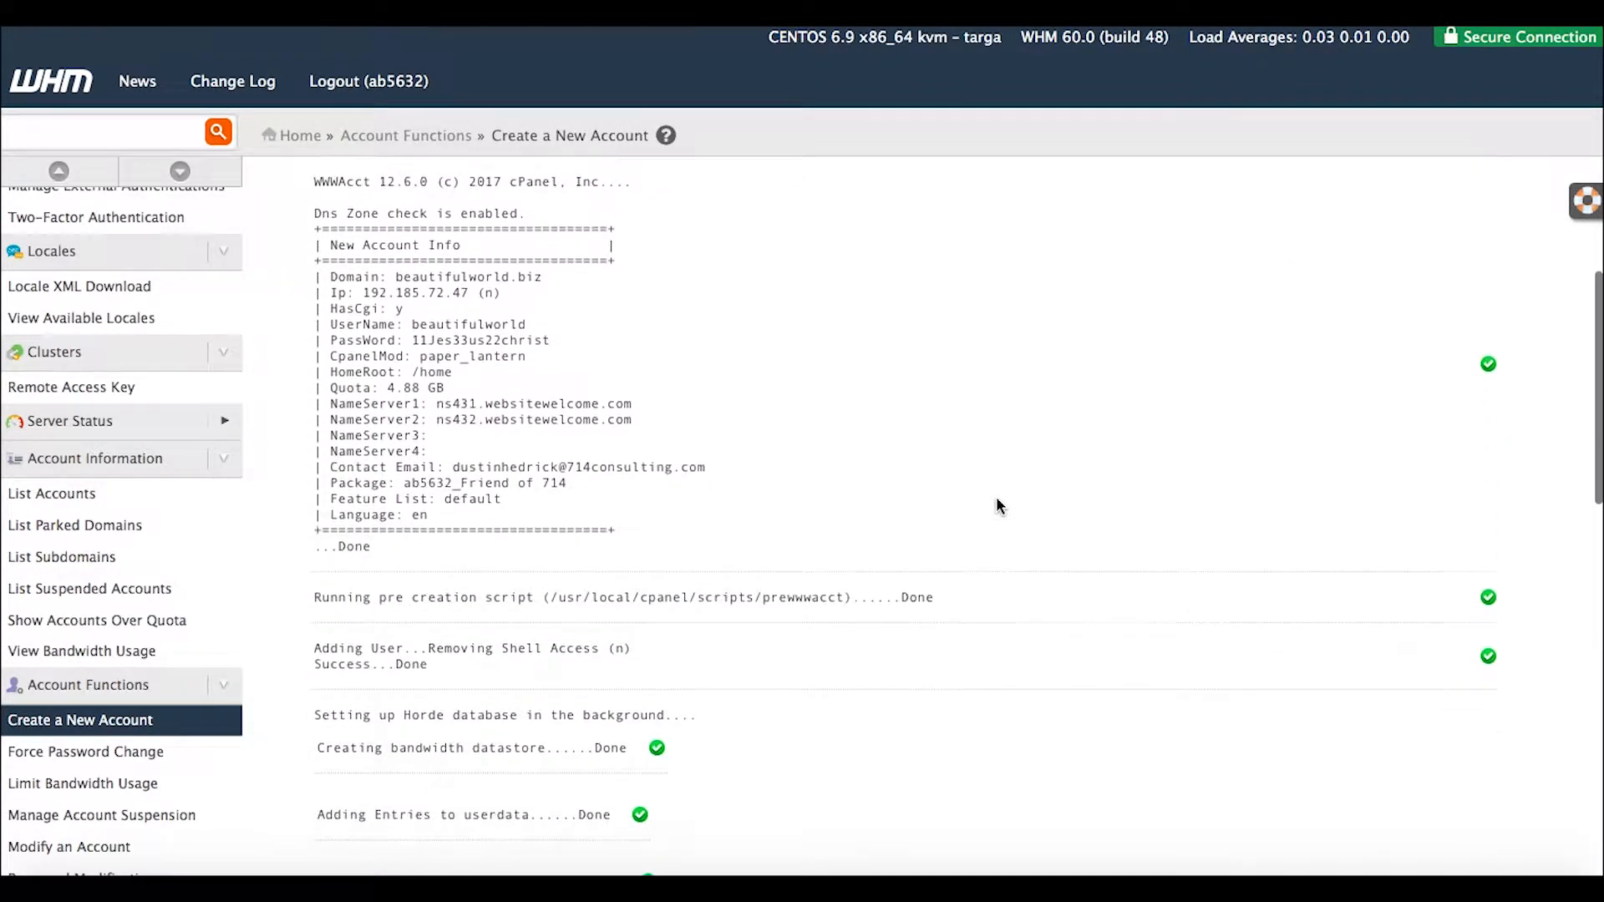
left_click_drag(630, 173, 433, 176)
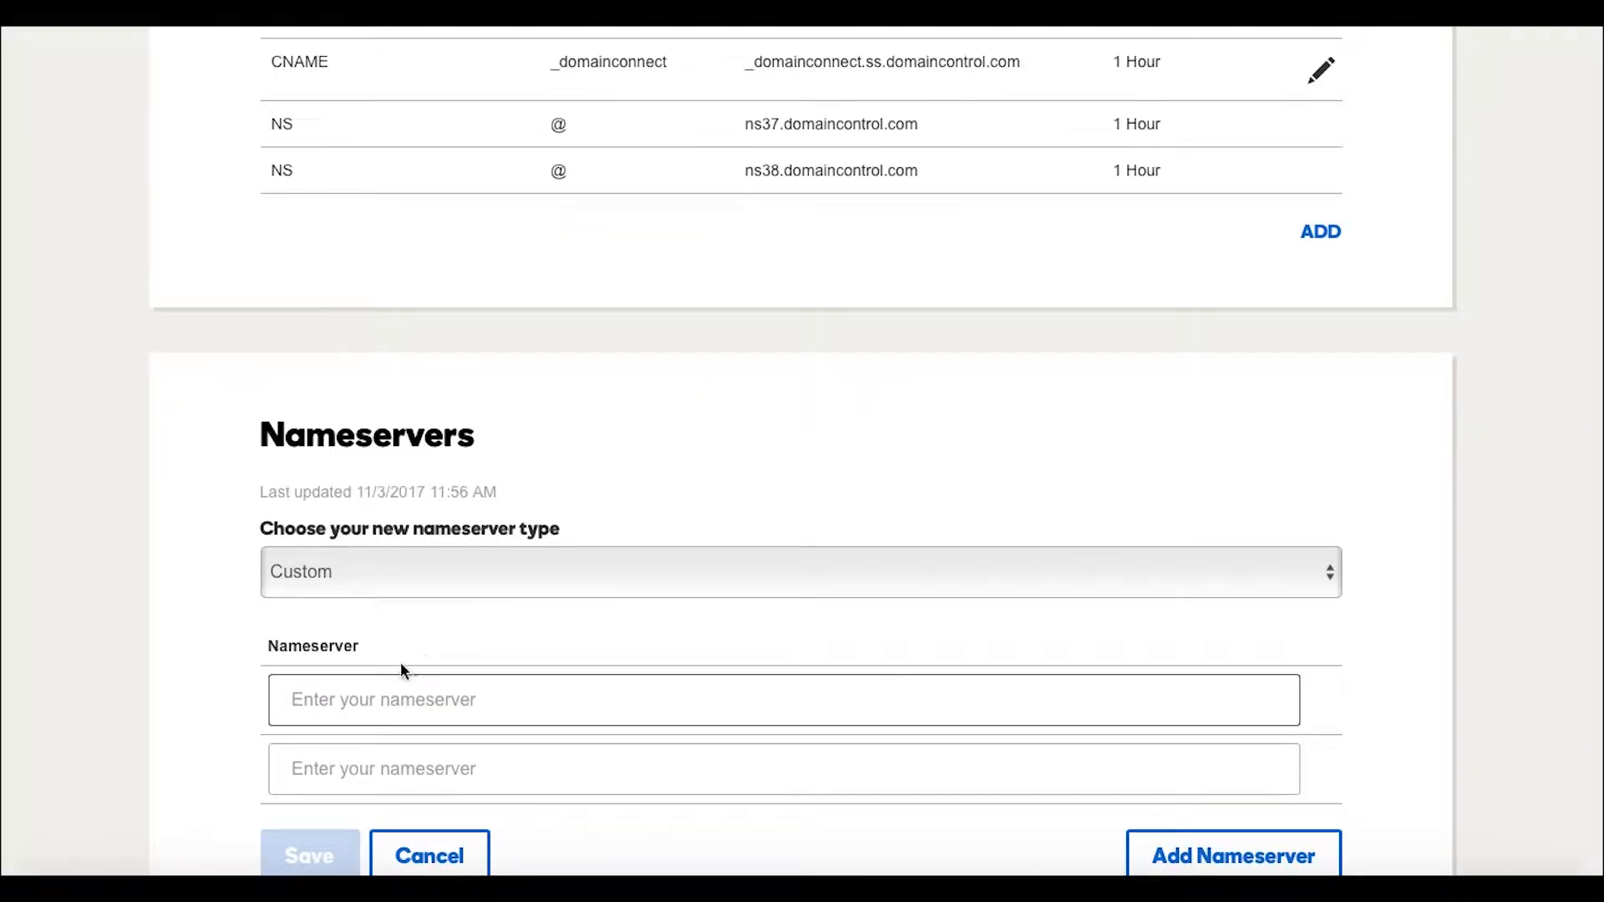
Enter ns431.websitewelcome.com and ns432.websitewelcome.com as the two custom nameservers.
type("ns431.websitewelcome.com")
left_click(369, 774)
type("ns431.websitewelcome.com")
left_click(340, 769)
key("BackSpace")
type("2")
left_click(1393, 644)
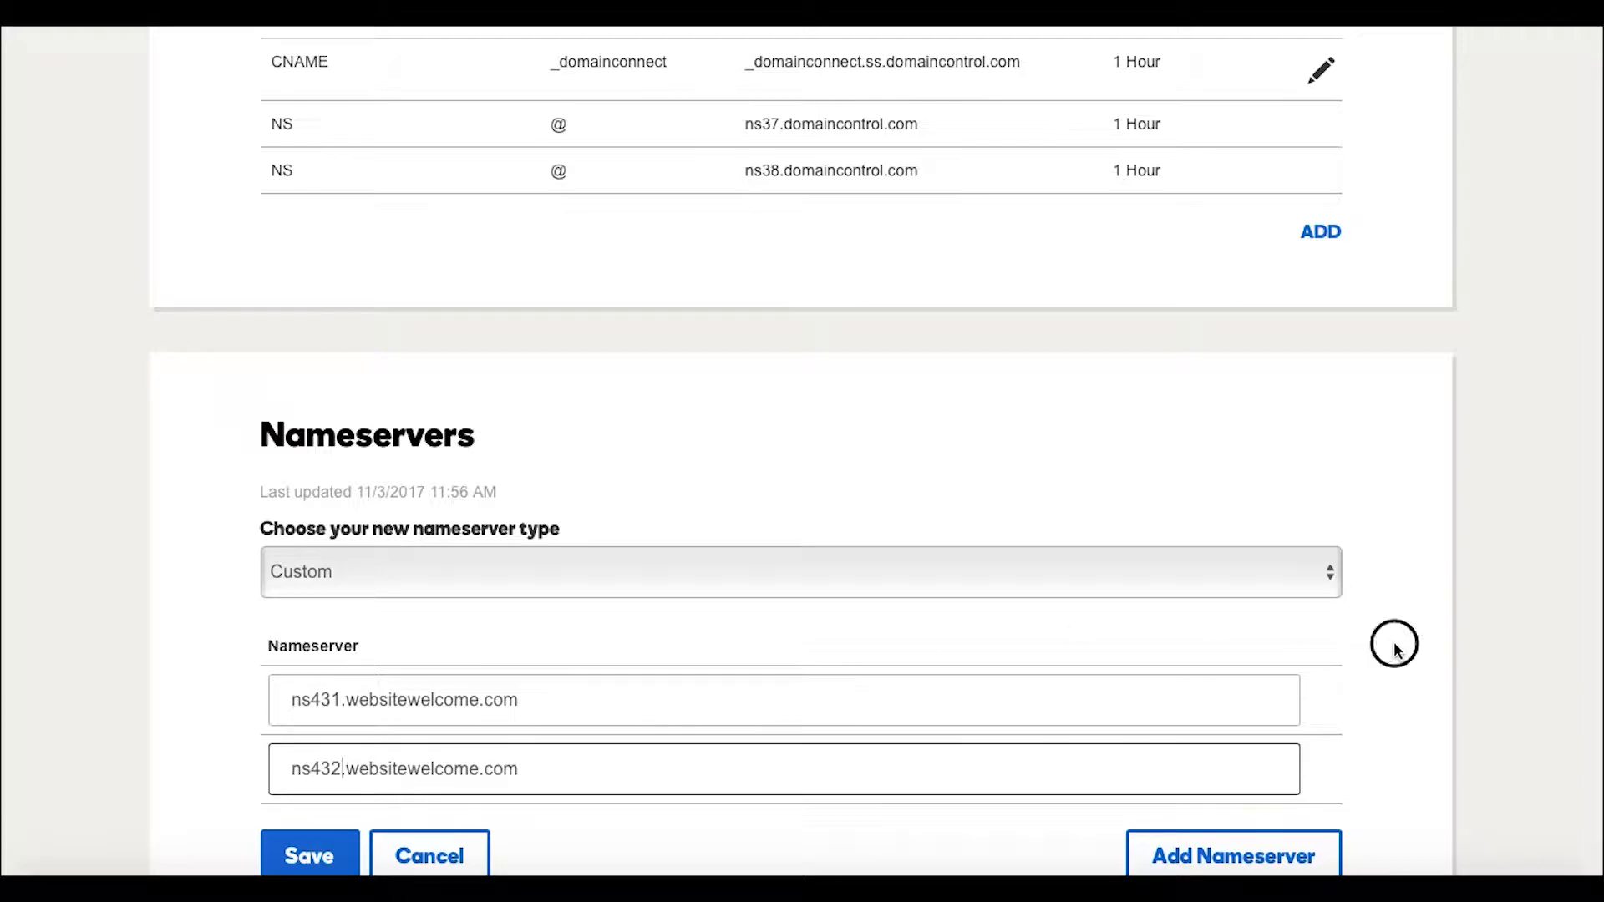
Remove the extra empty nameserver entry and save the custom nameservers.
scroll(1394, 643, "down", 3)
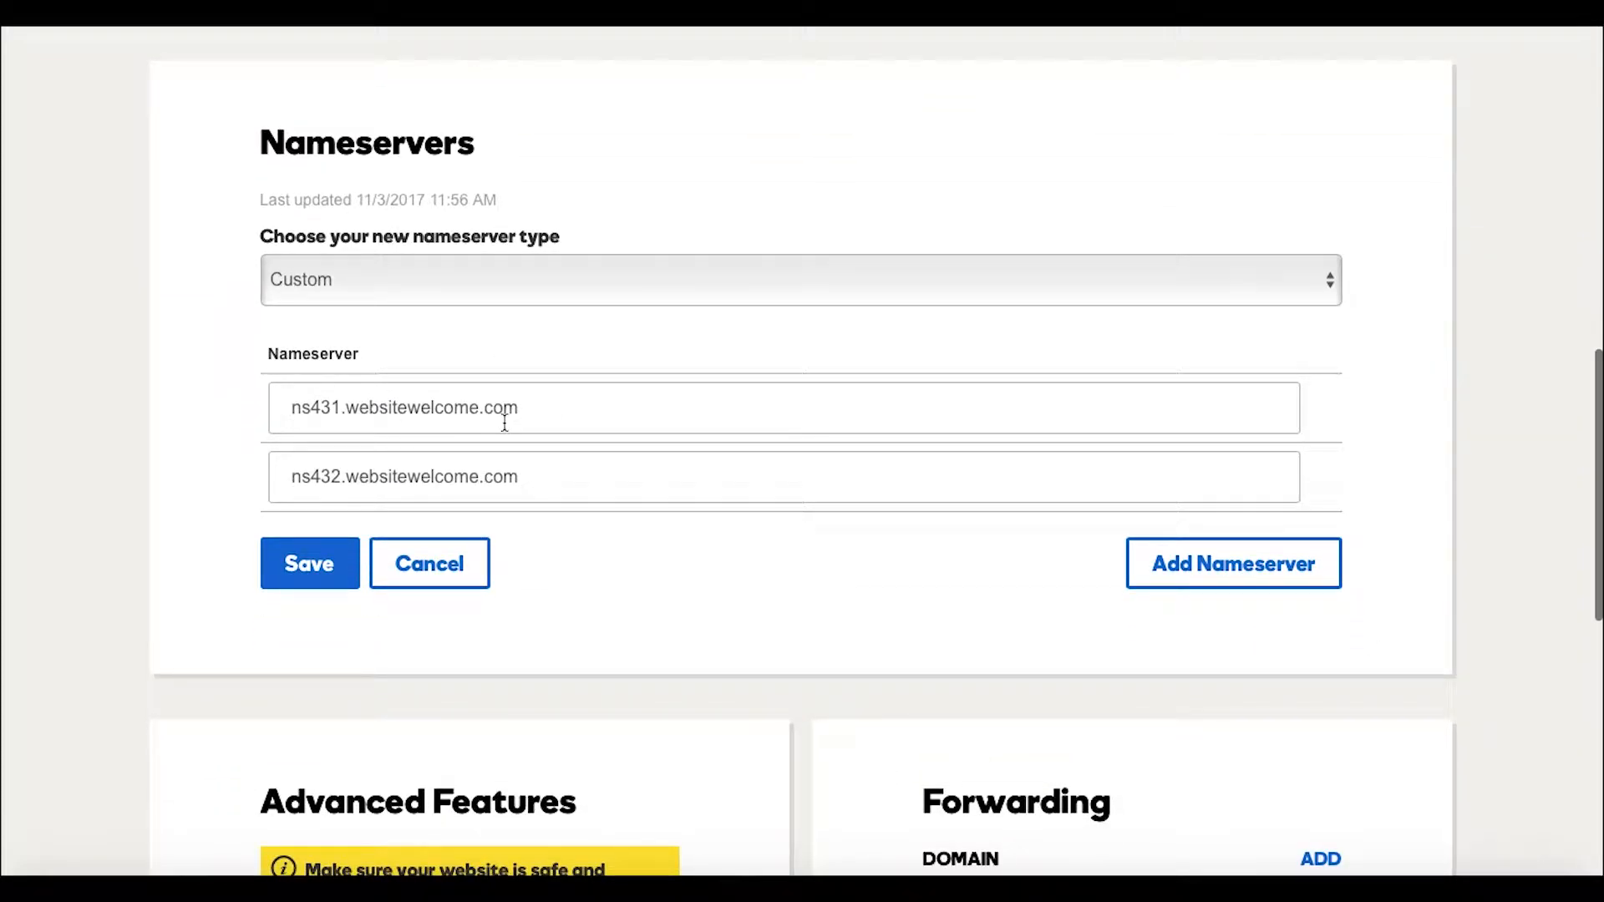
left_click(1235, 563)
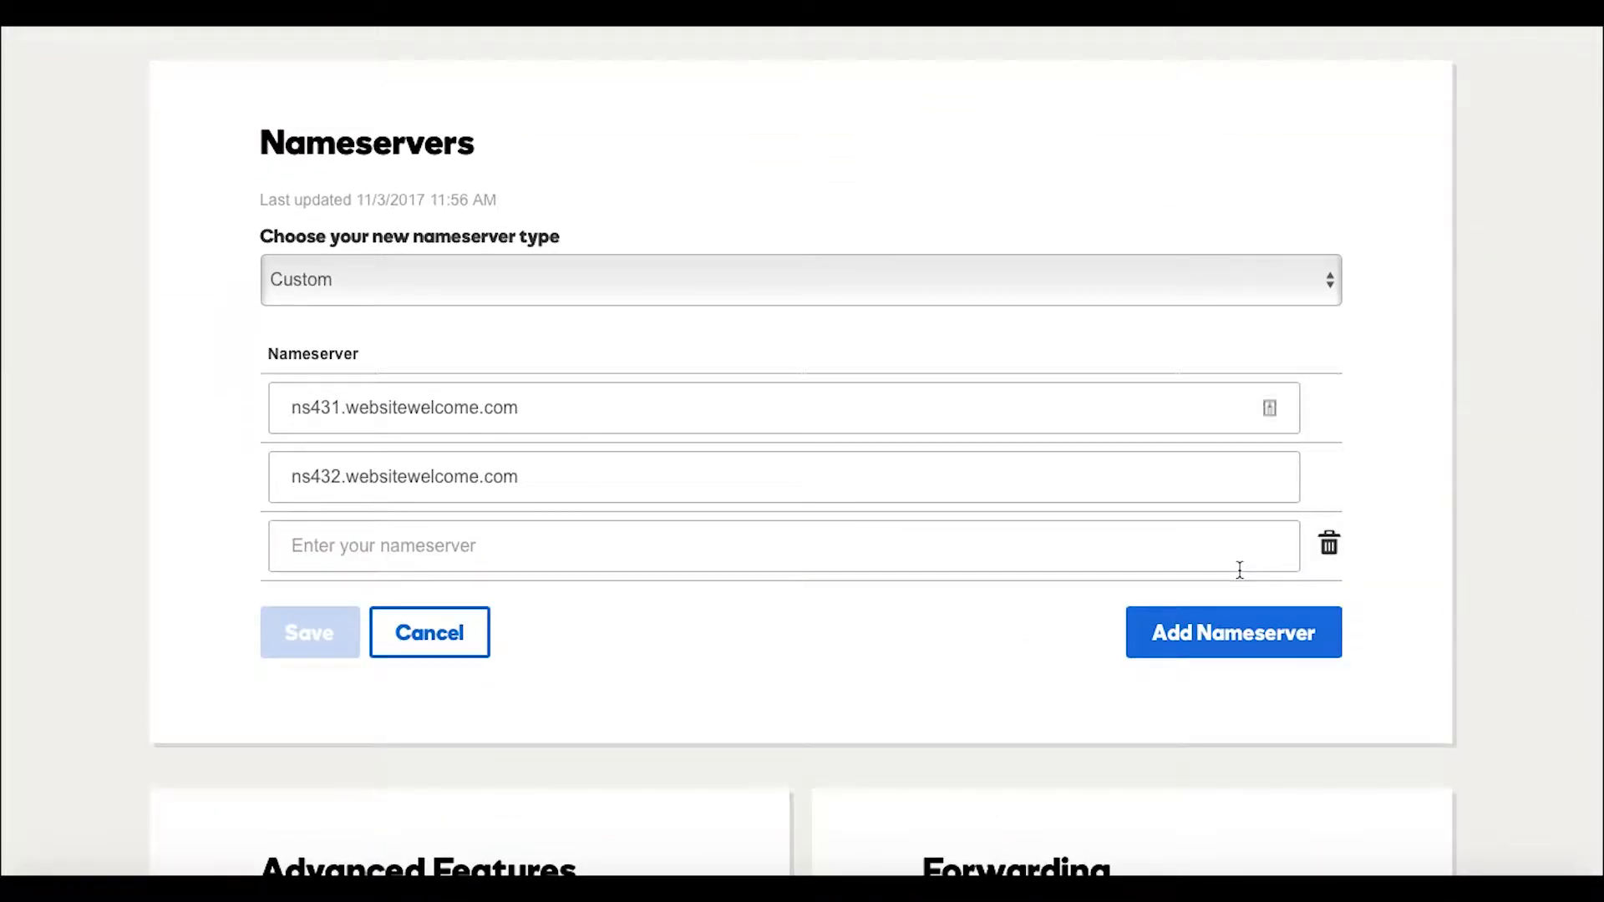
left_click(1329, 545)
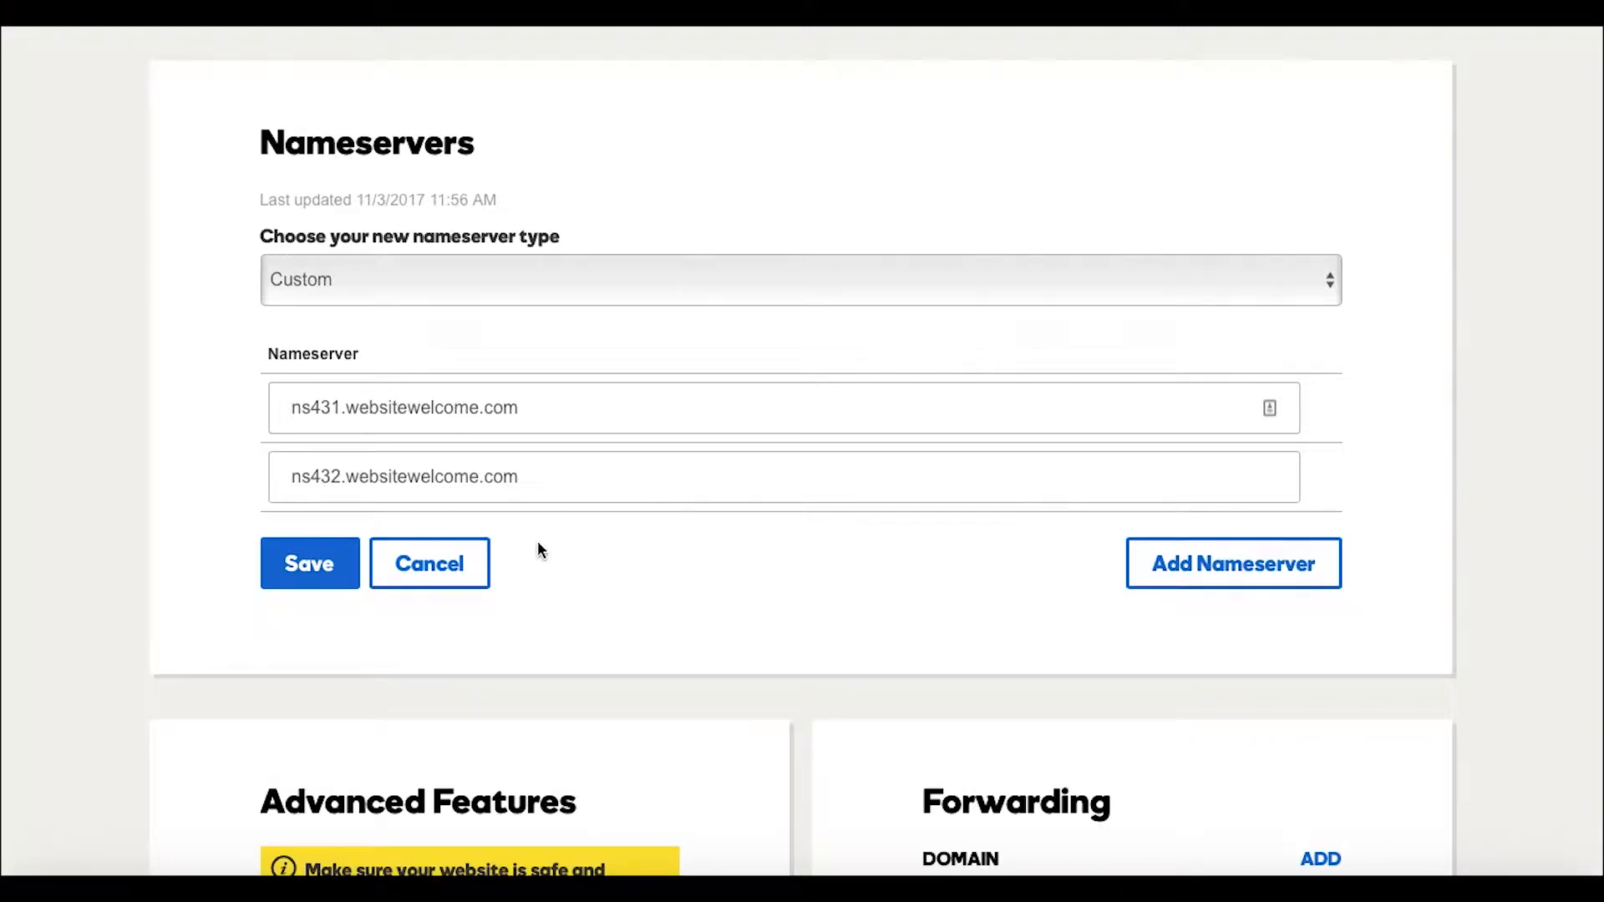
left_click(301, 558)
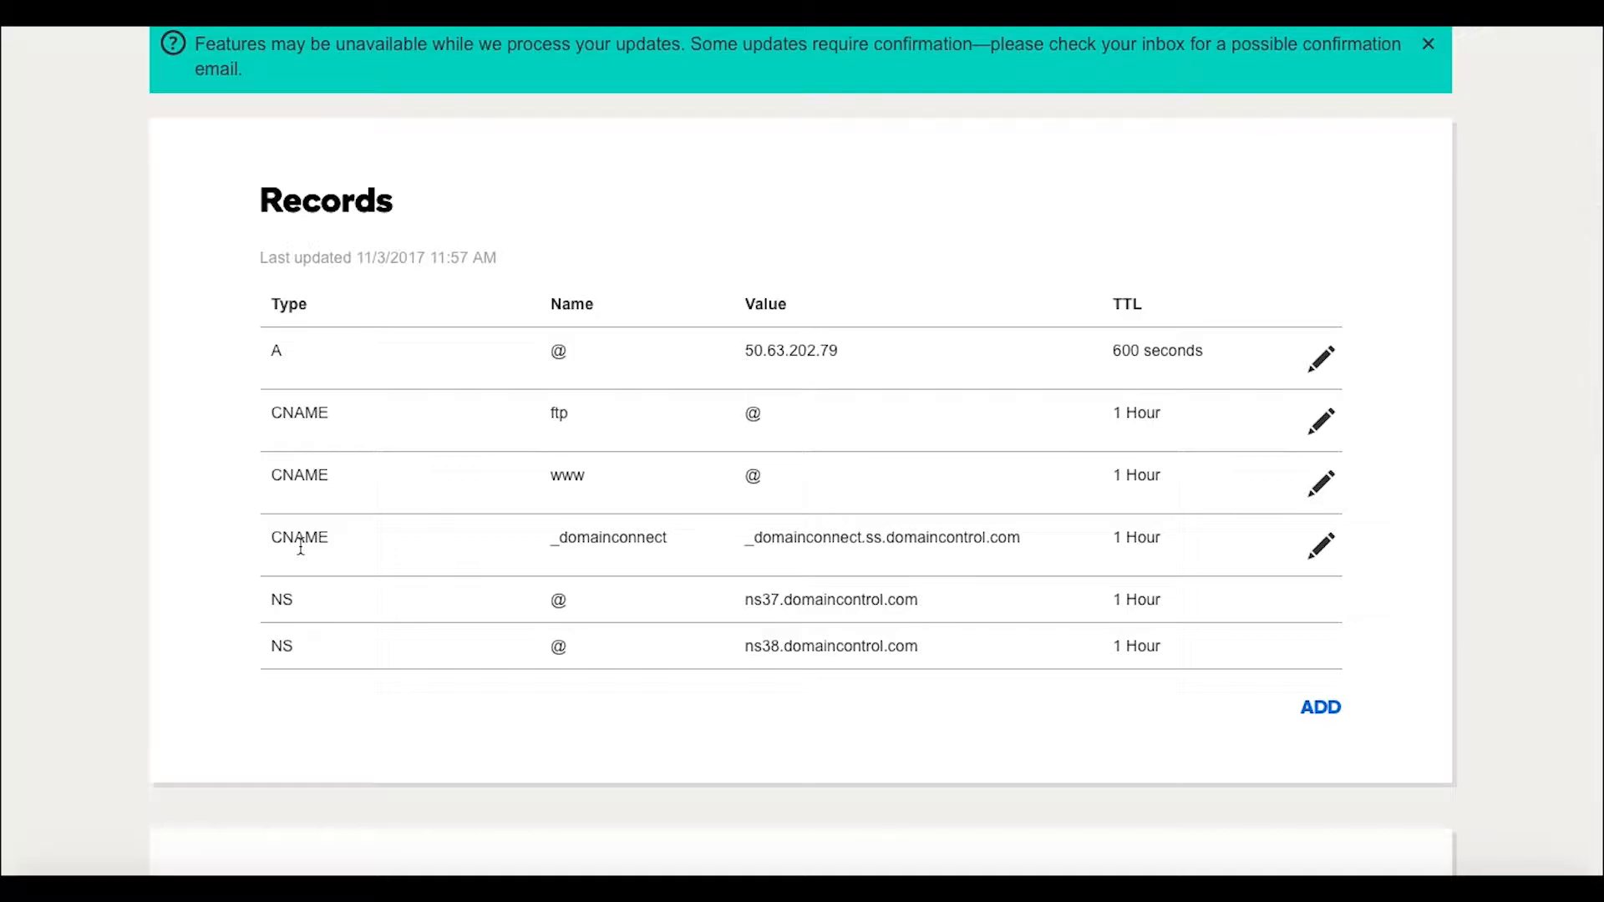
Scroll the DNS Management page to confirm 'Using custom nameservers' ns431/ns432.websitewelcome.com.
scroll(503, 589, "down", 5)
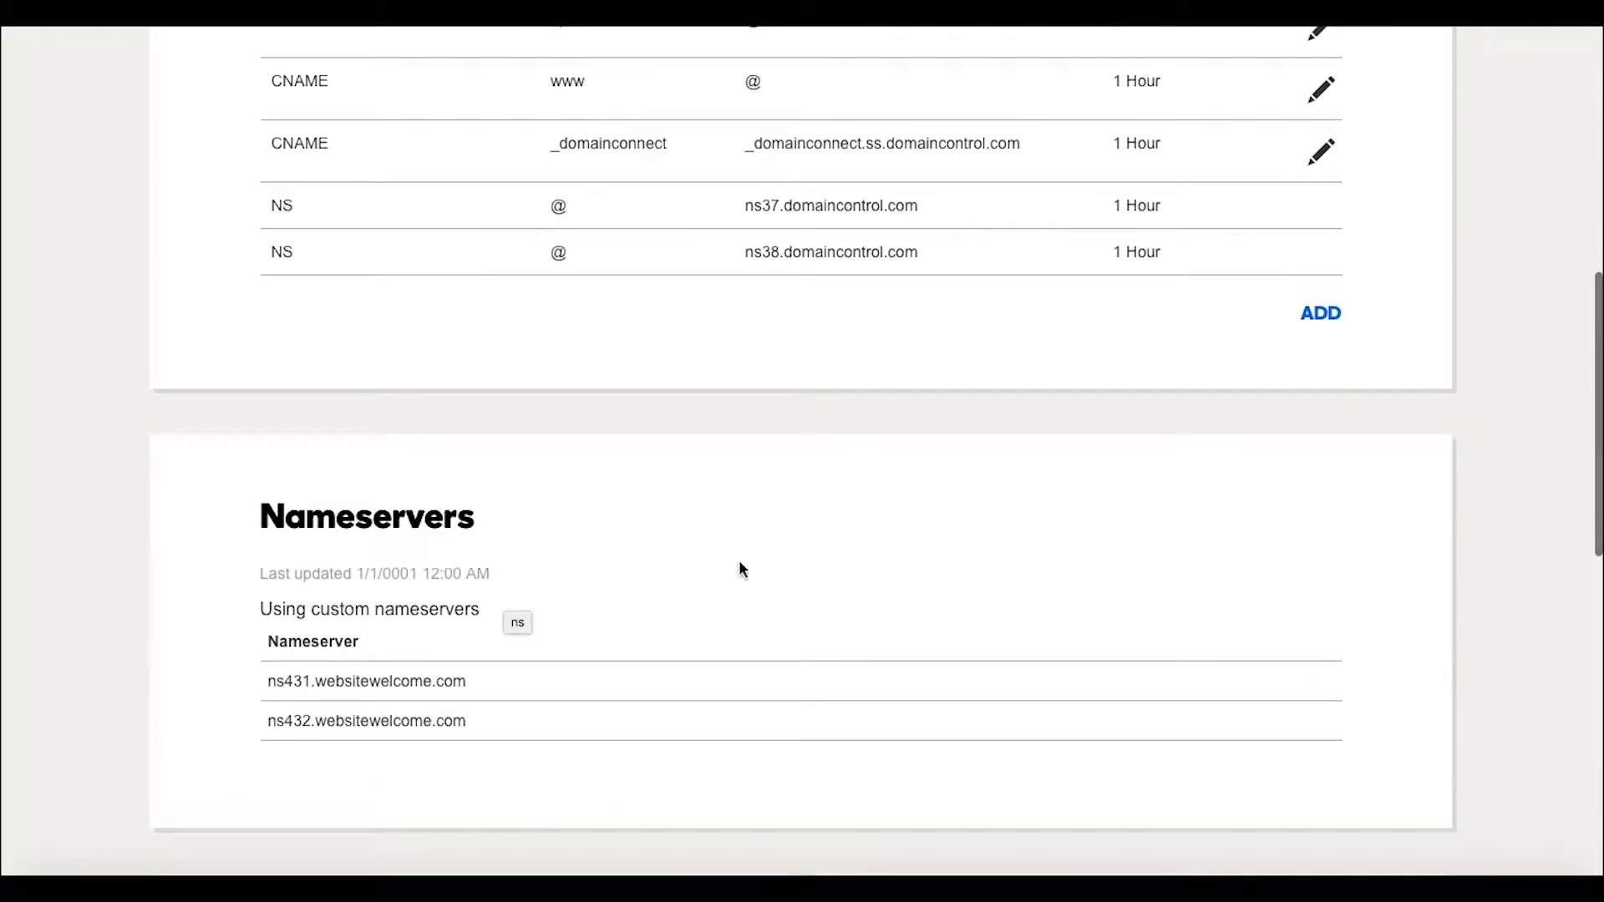
scroll(929, 595, "down", 1)
scroll(930, 595, "up", 1)
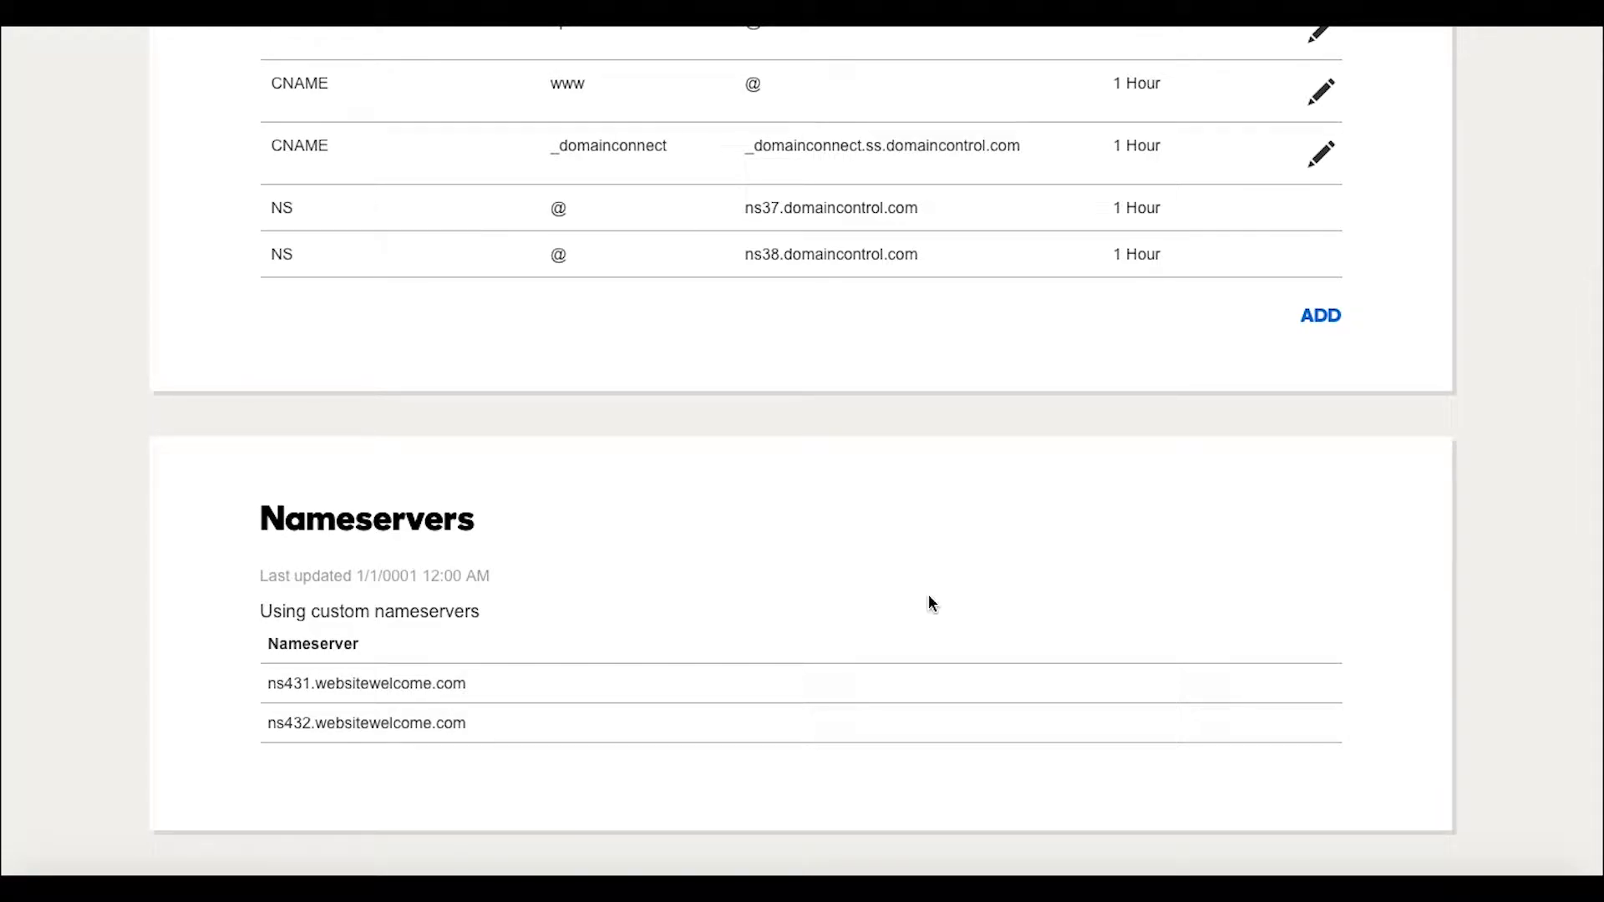
scroll(929, 600, "up", 1)
scroll(928, 600, "down", 2)
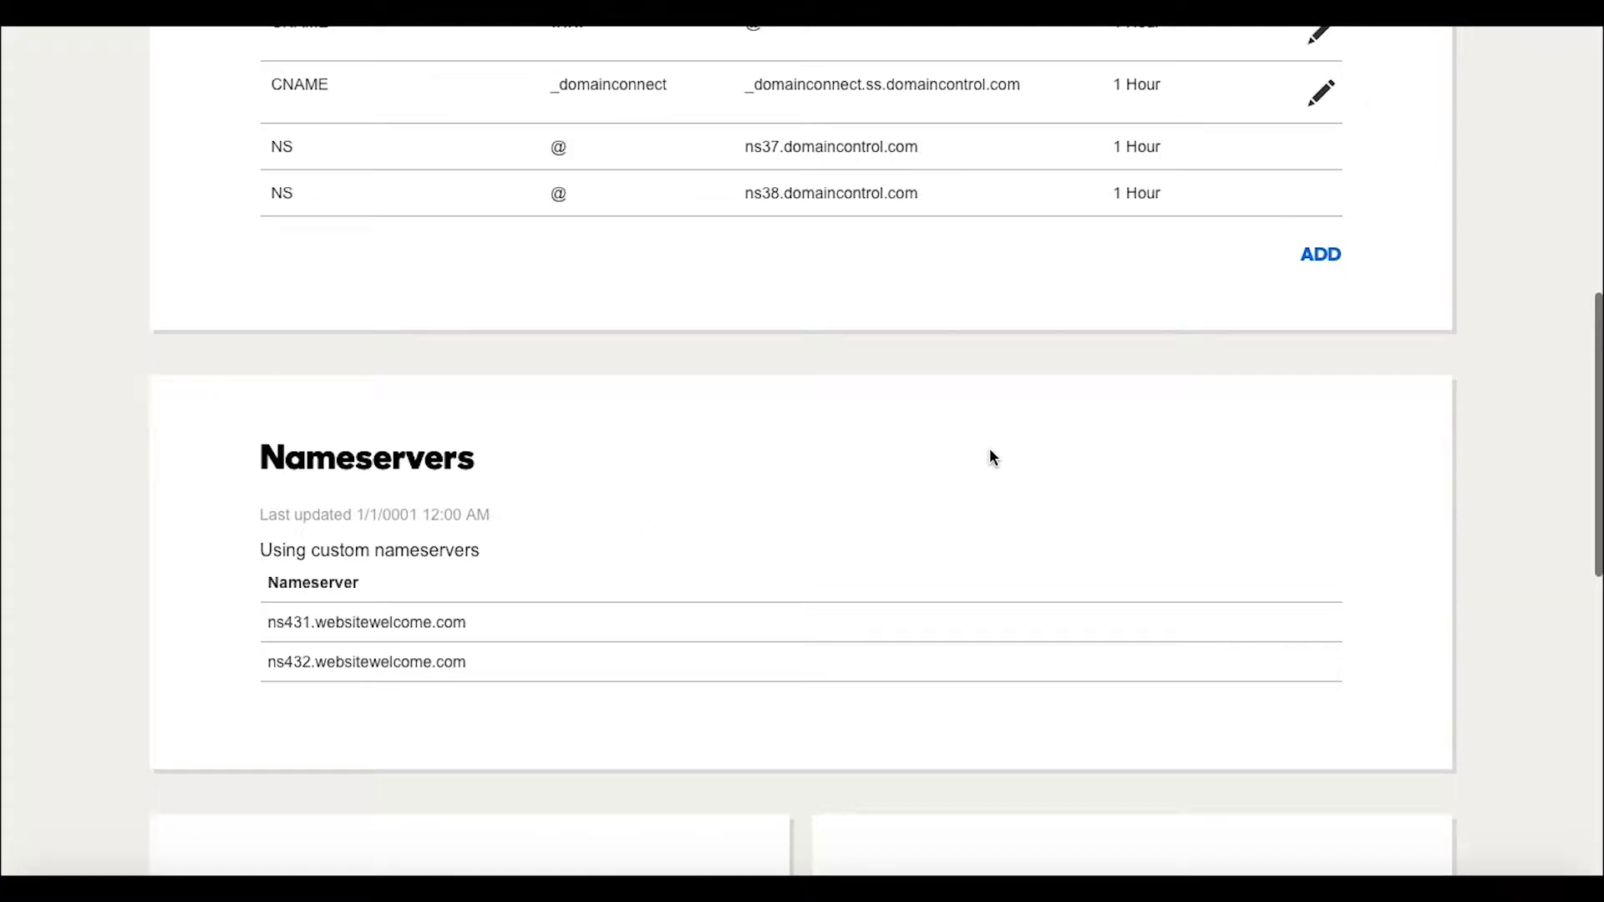
scroll(989, 449, "up", 10)
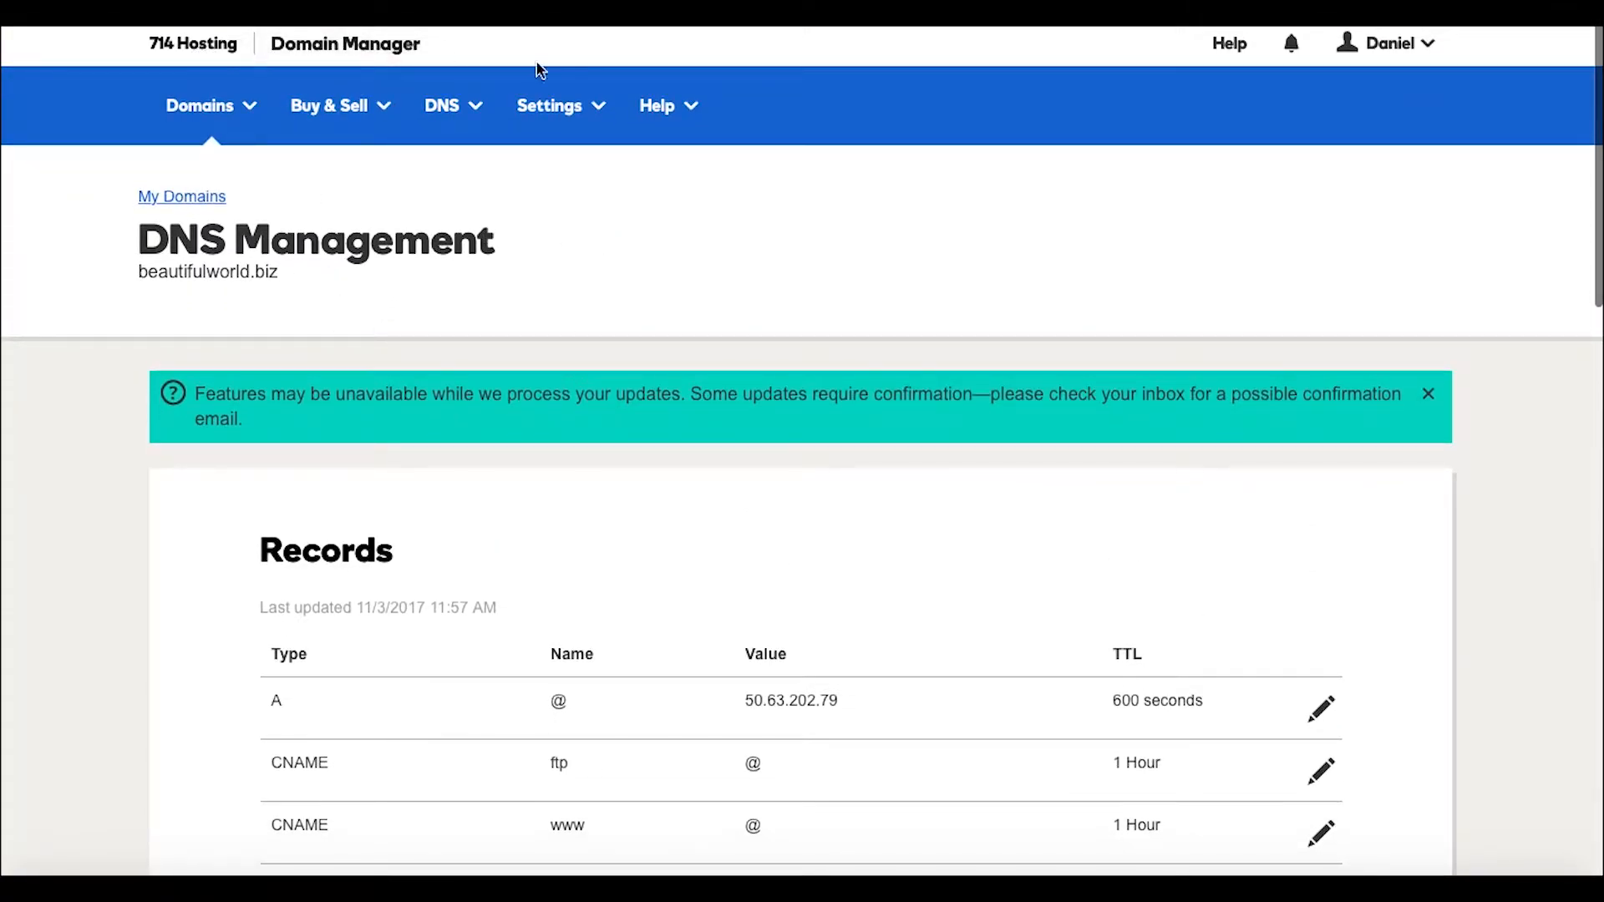
scroll(861, 428, "down", 1)
scroll(859, 431, "down", 3)
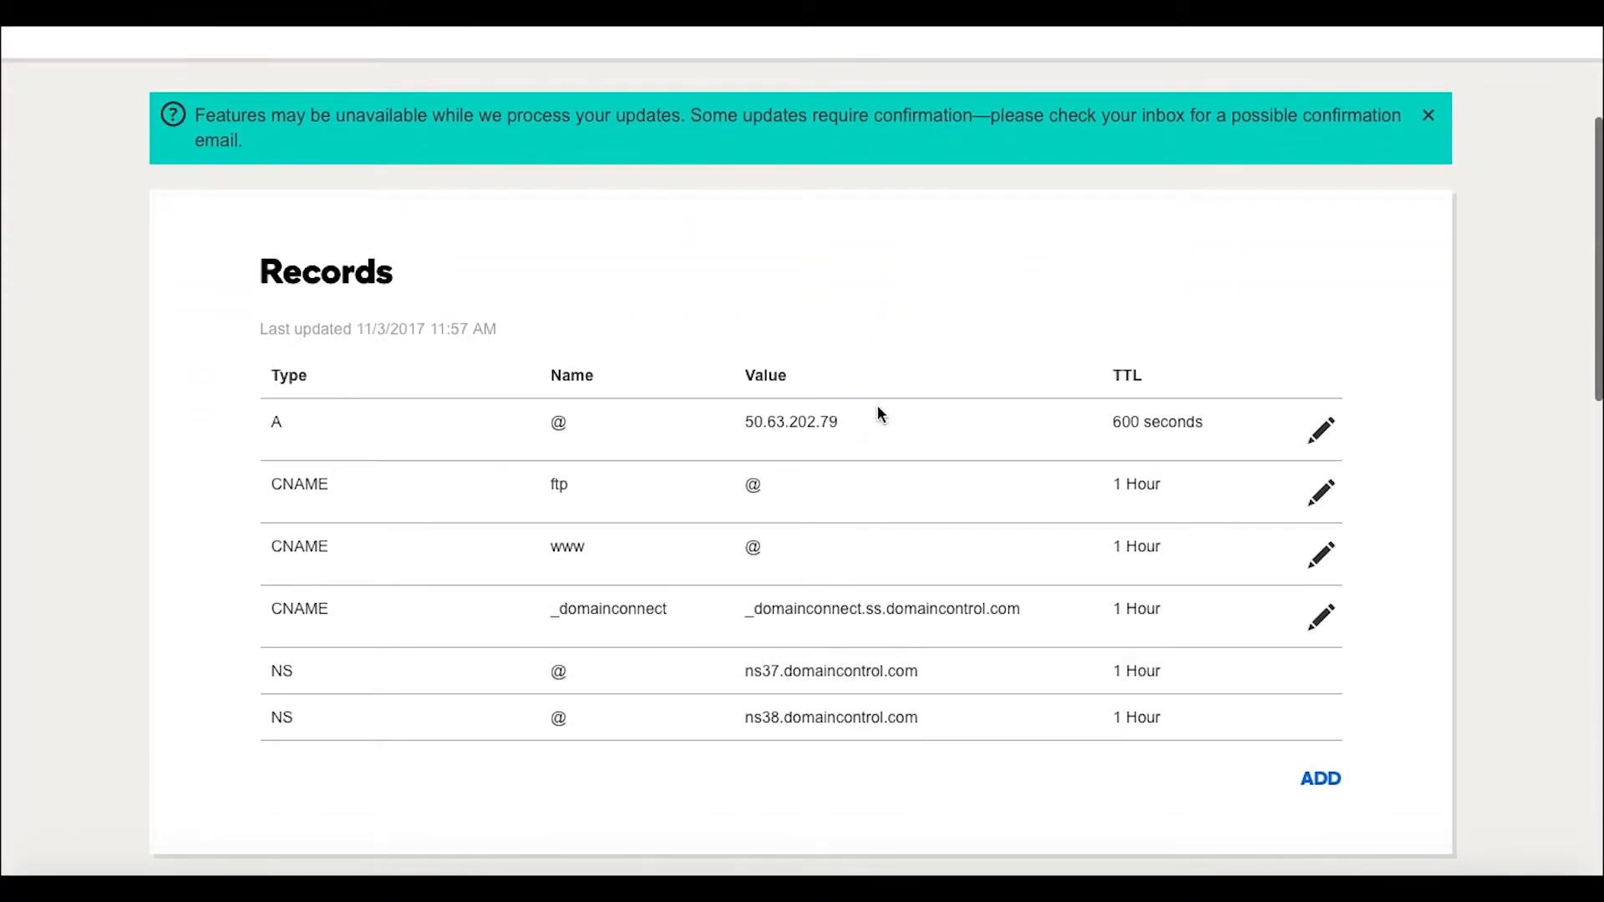
scroll(481, 580, "down", 2)
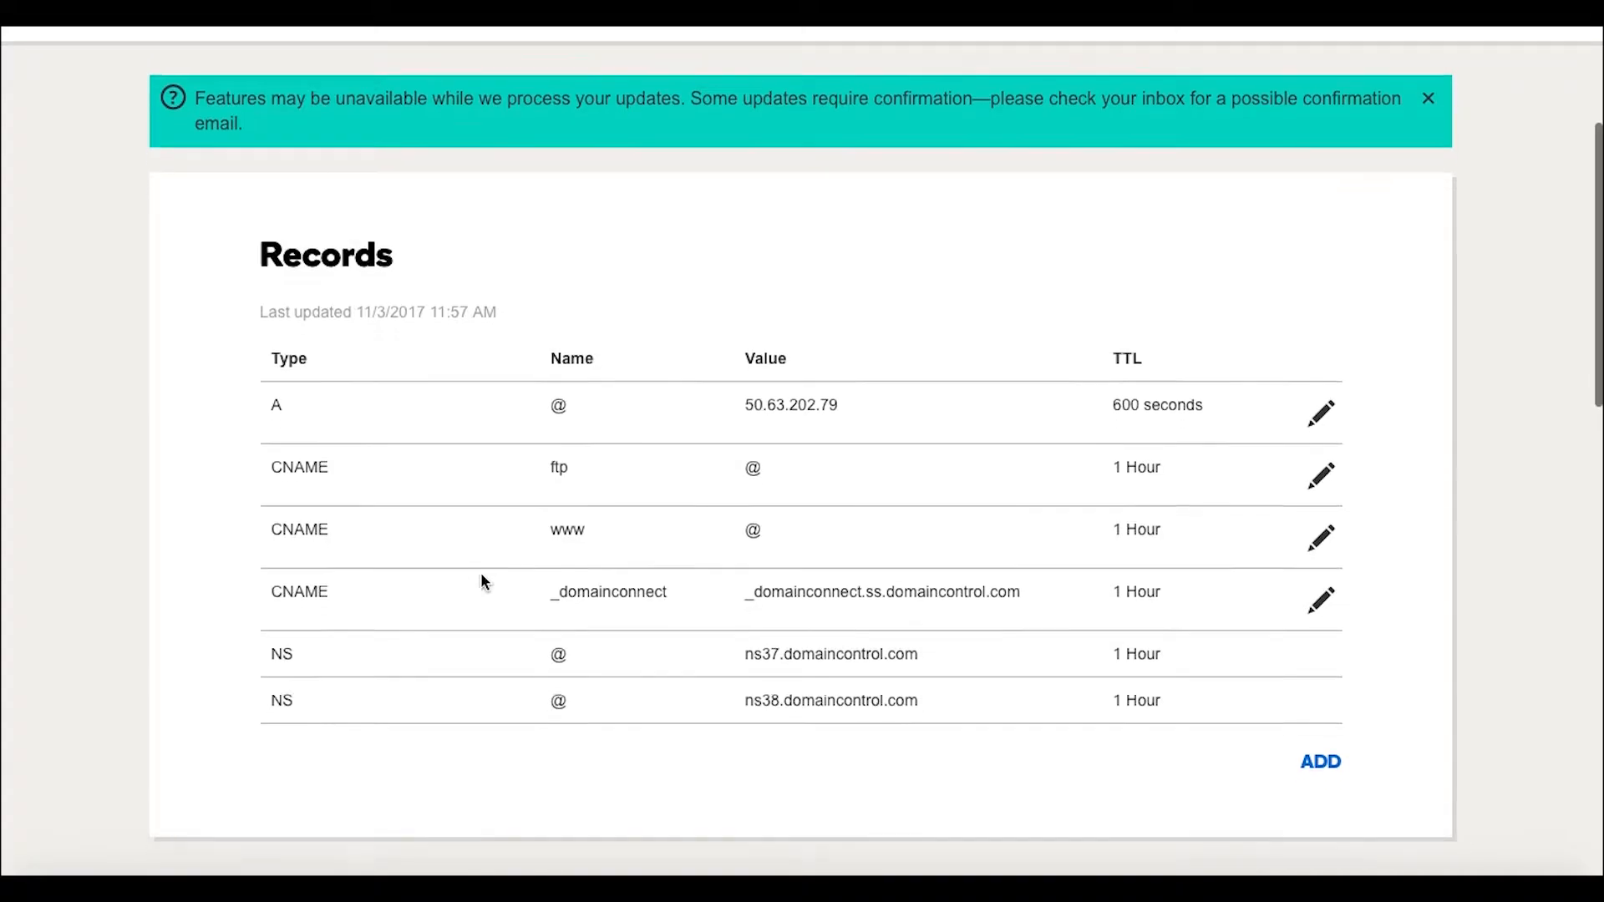
scroll(620, 420, "up", 6)
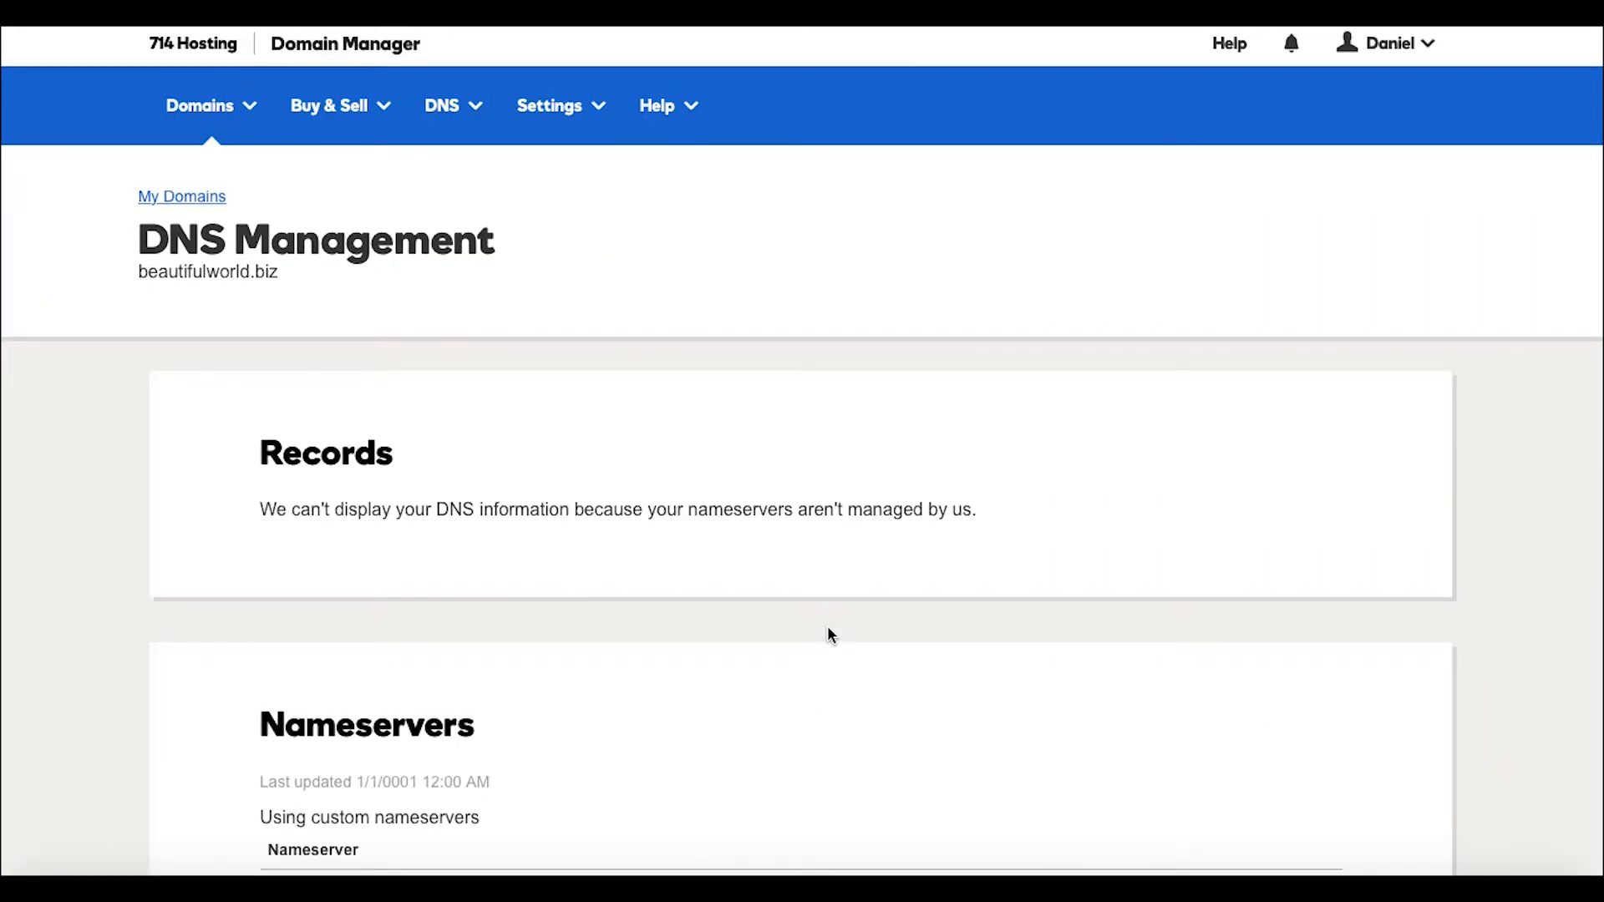
Scroll the refreshed DNS page for beautifulworld.biz to confirm its custom nameservers aren't managed there.
scroll(828, 629, "down", 8)
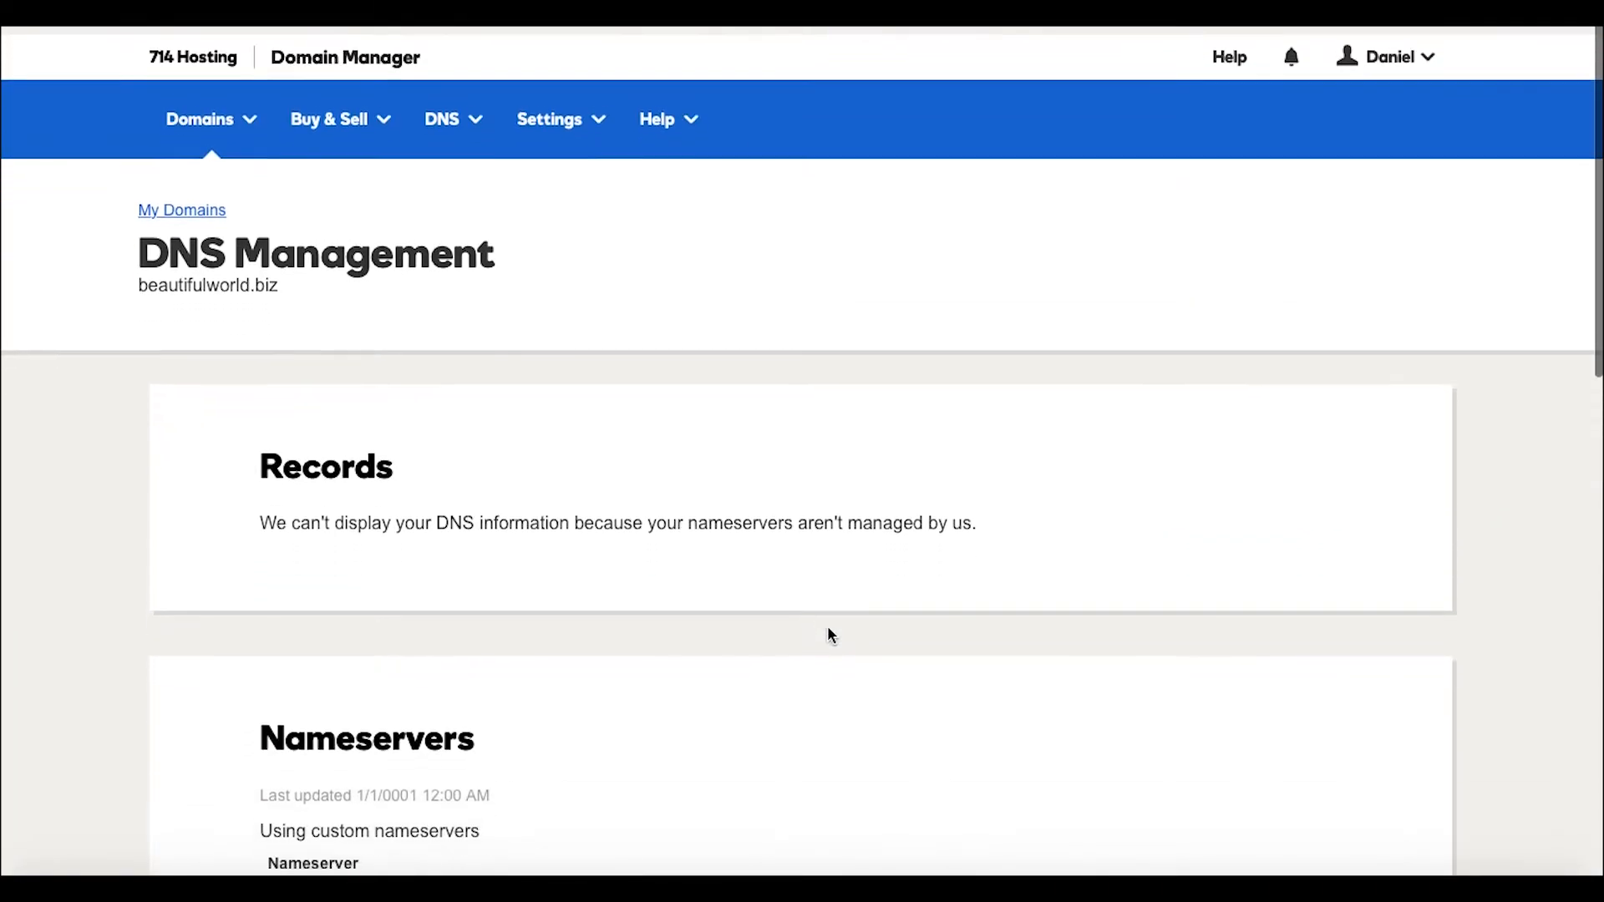